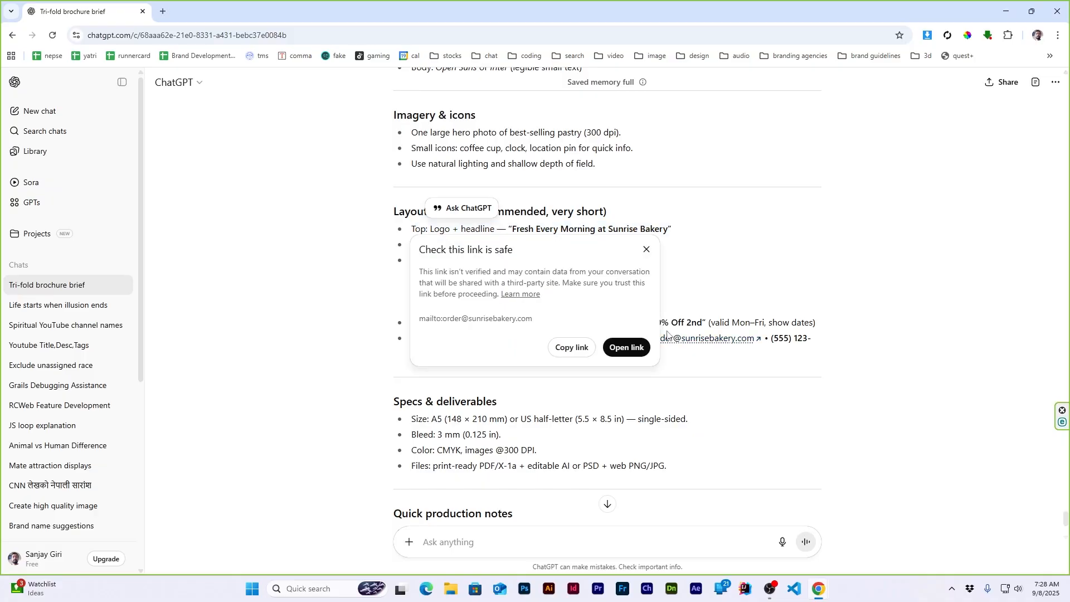
Dismiss the link safety prompt and switch to Canva by opening canva.com.
left_click(645, 247)
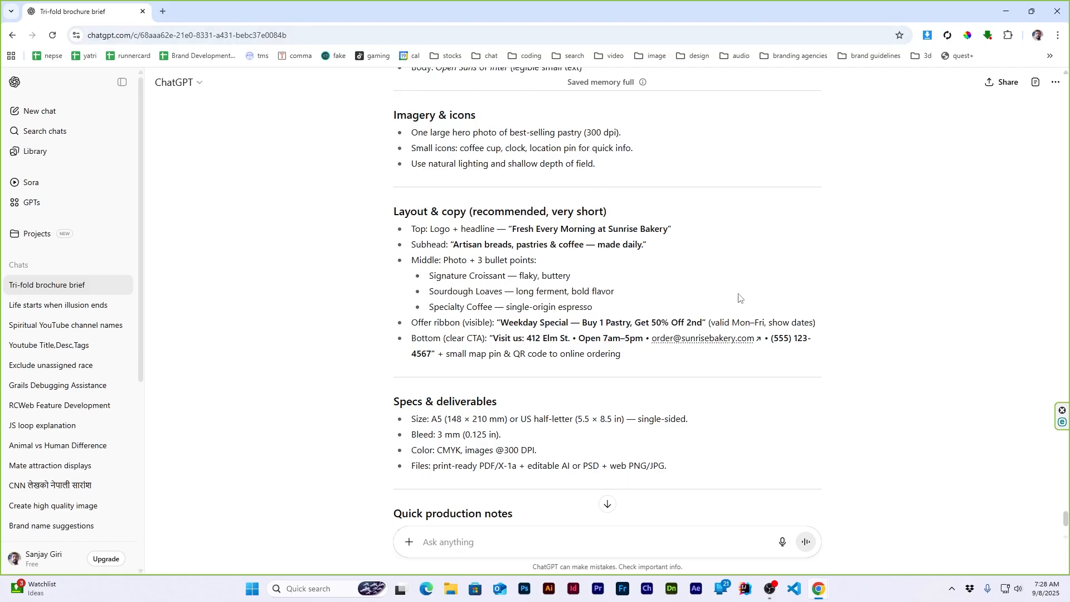
left_click(416, 39)
type("canva")
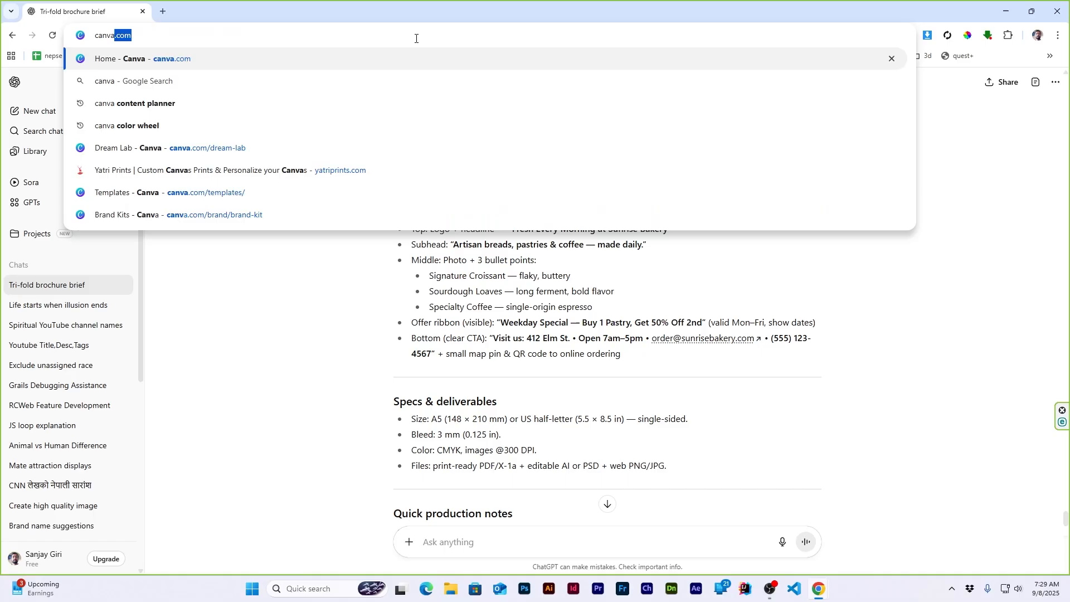
key("Return")
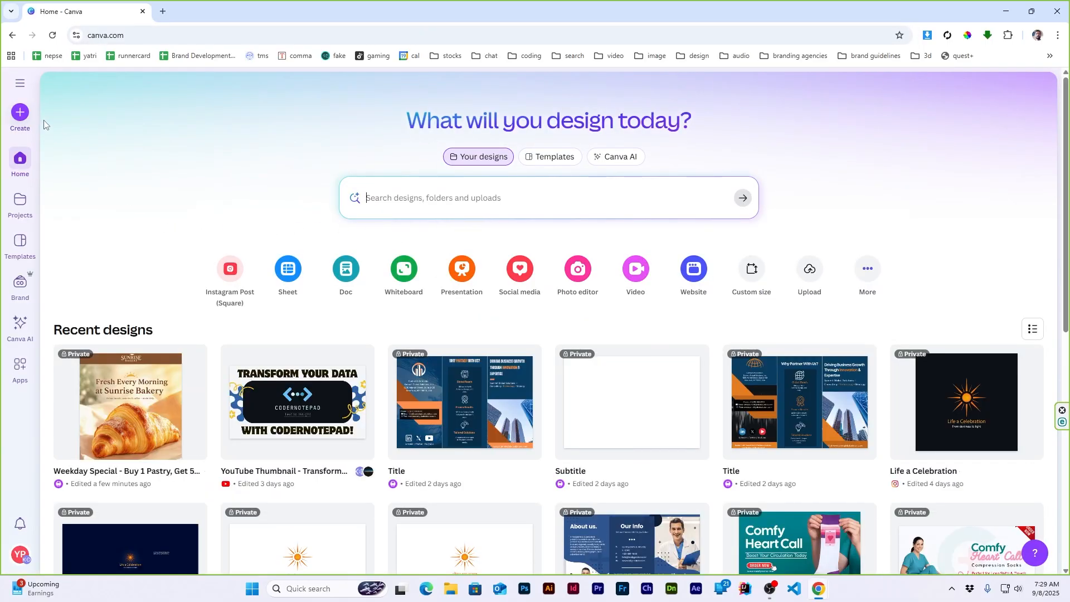
Search the design types for "flyer" and create a blank Flyer (Portrait) design.
left_click(20, 113)
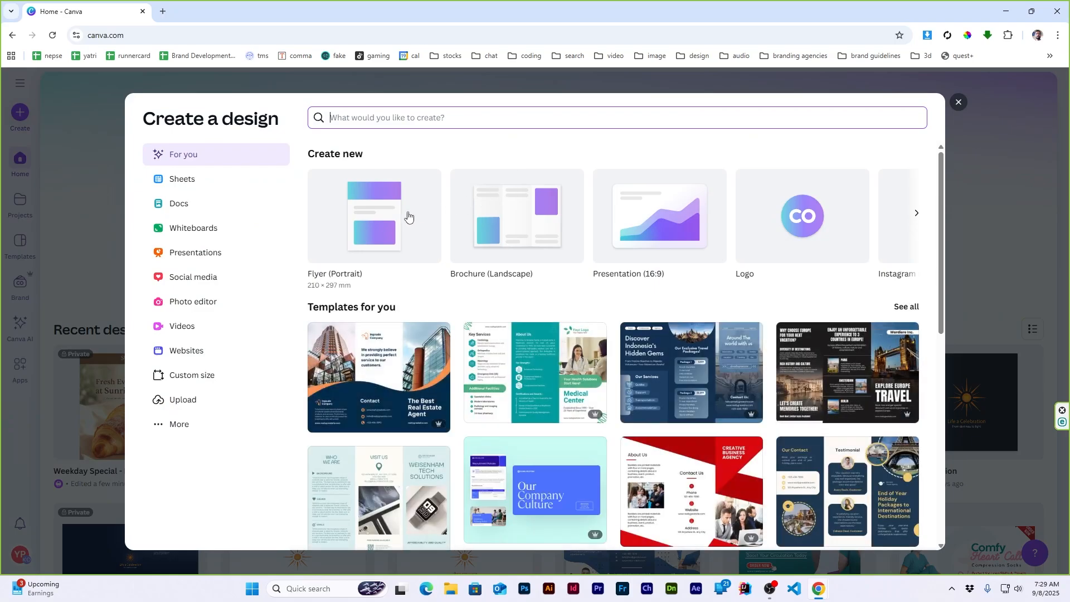
type("flyer")
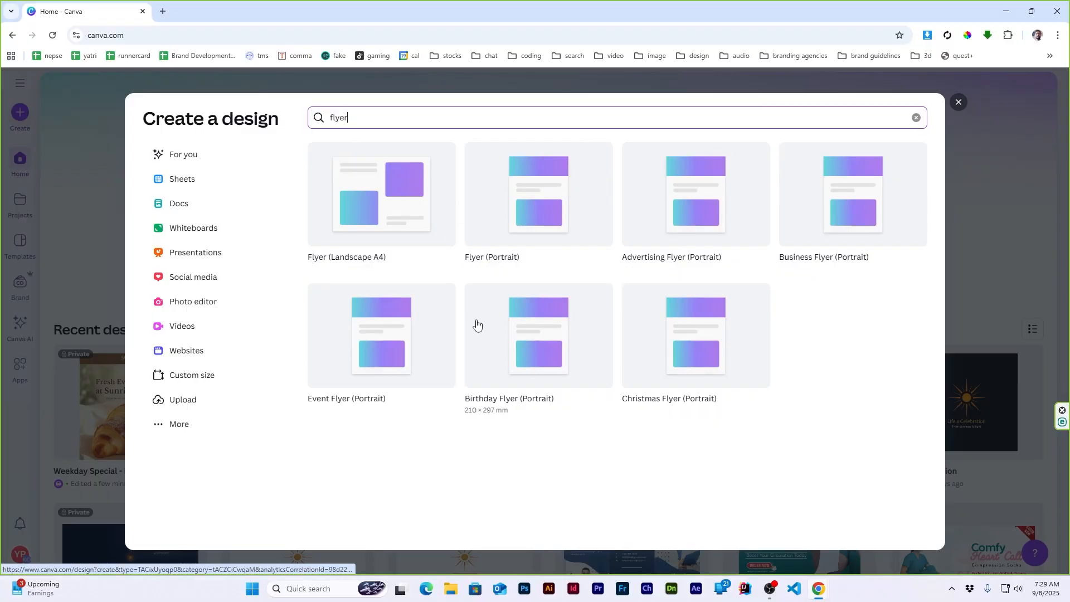
left_click(533, 211)
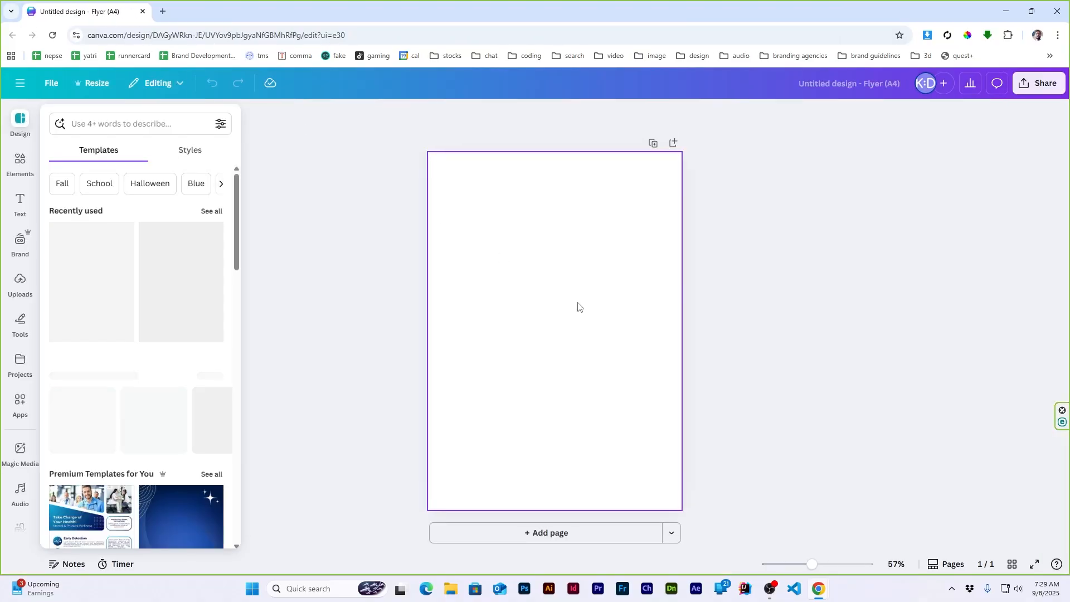
left_click(256, 266)
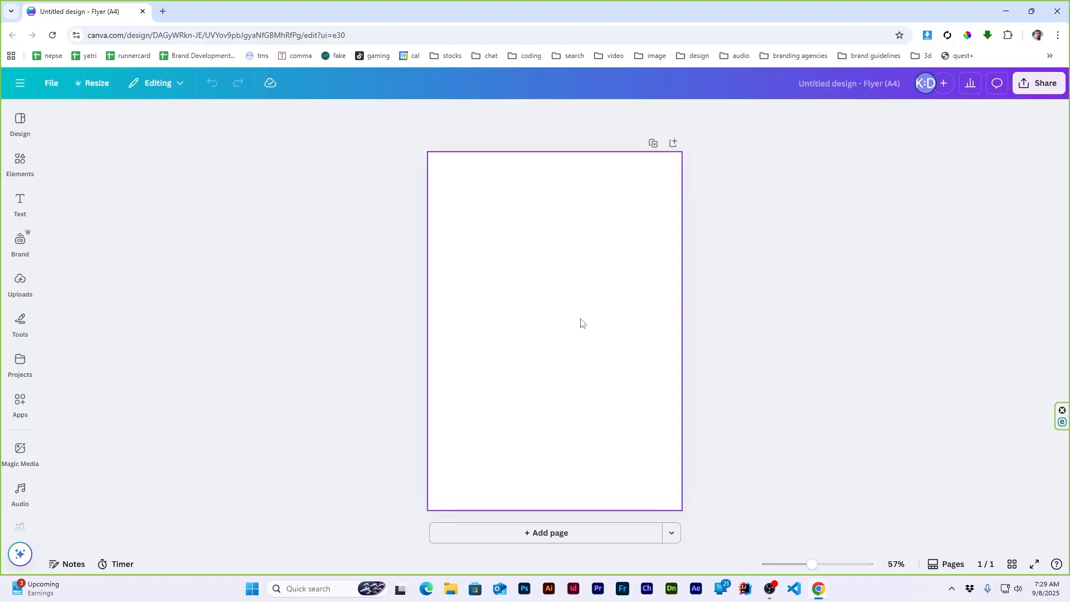
scroll(580, 322, "up", 2)
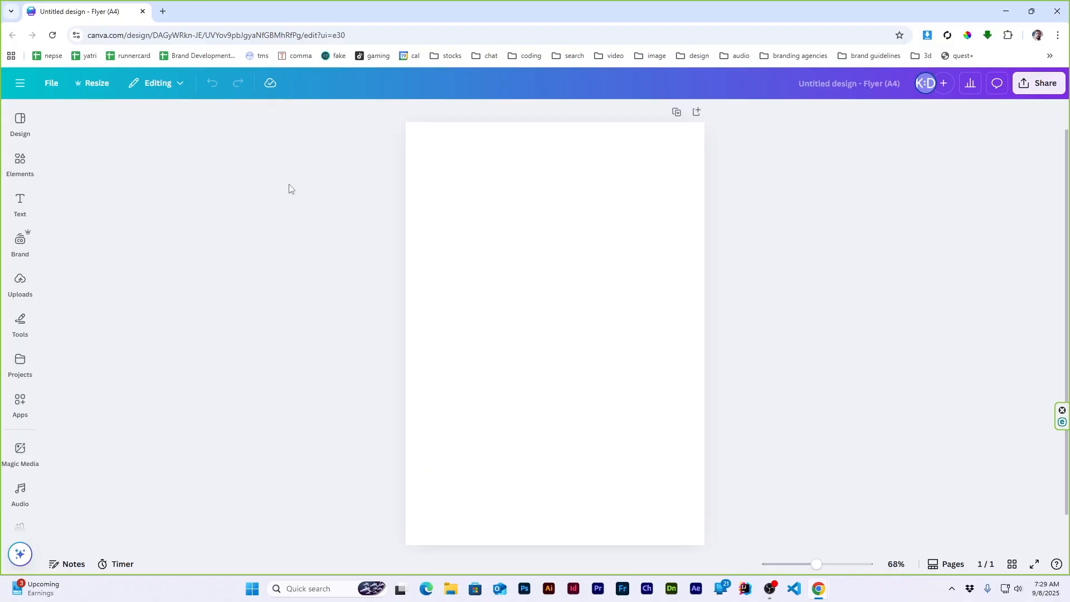
Search the elements for "croissant" and browse the photo results for an image suited to the bakery flyer.
left_click(20, 162)
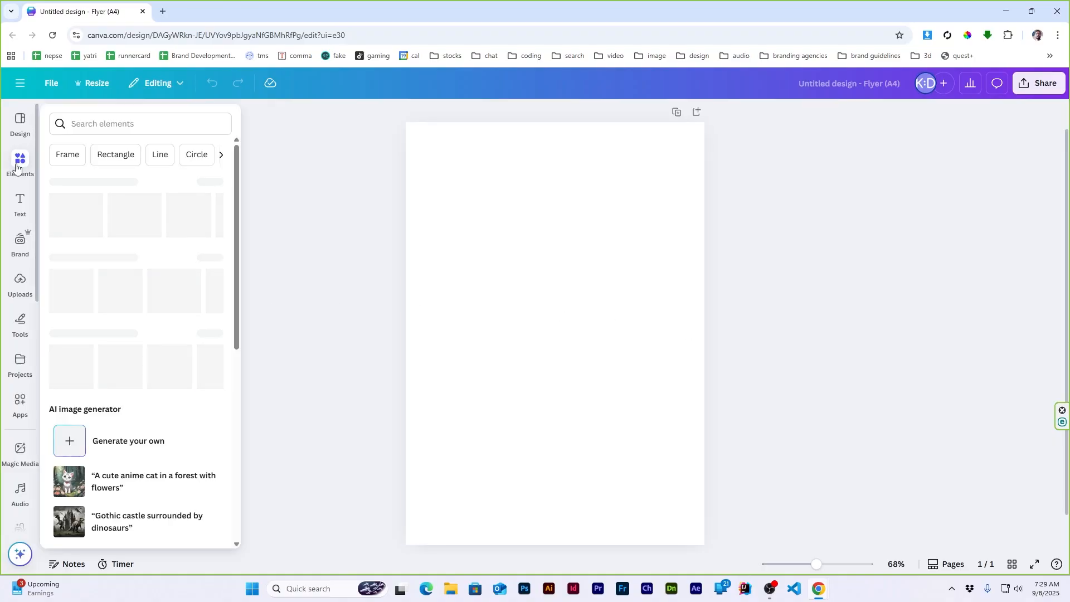
left_click(128, 119)
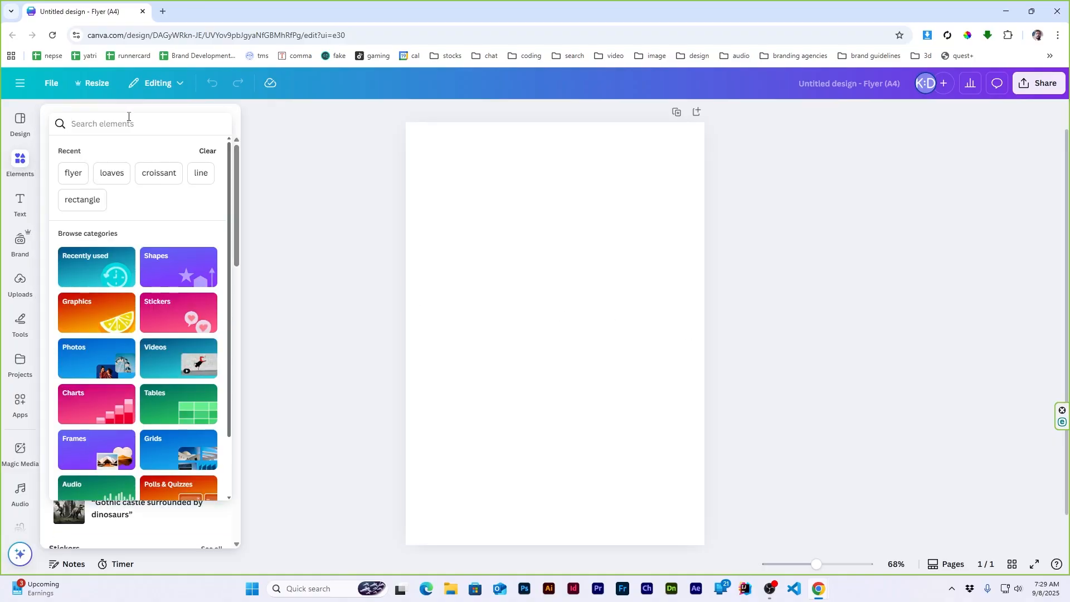
type("cro")
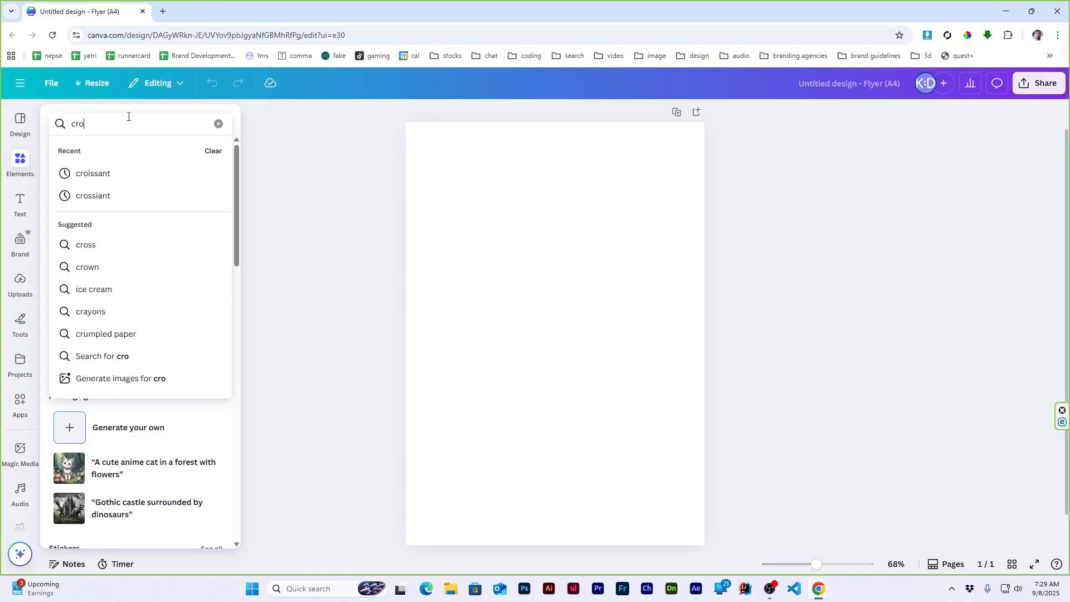
left_click(125, 185)
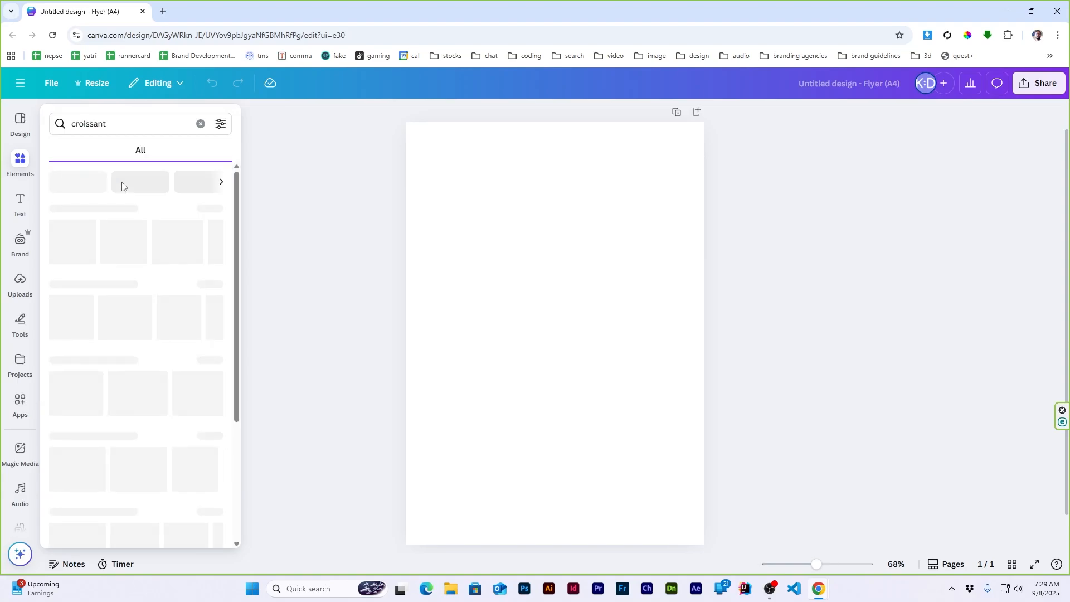
left_click(128, 150)
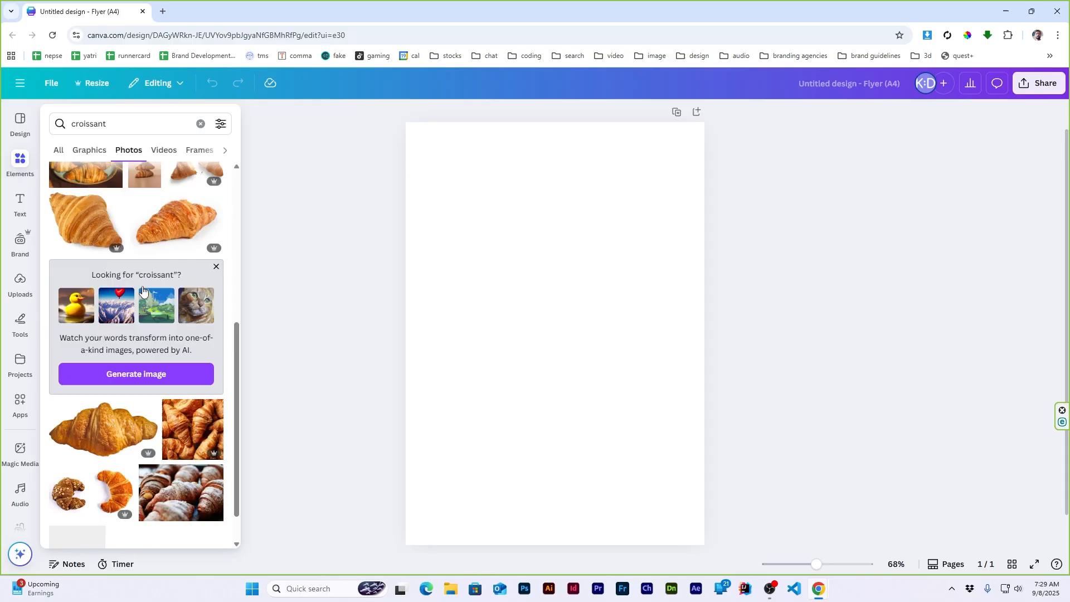
scroll(143, 289, "down", 8)
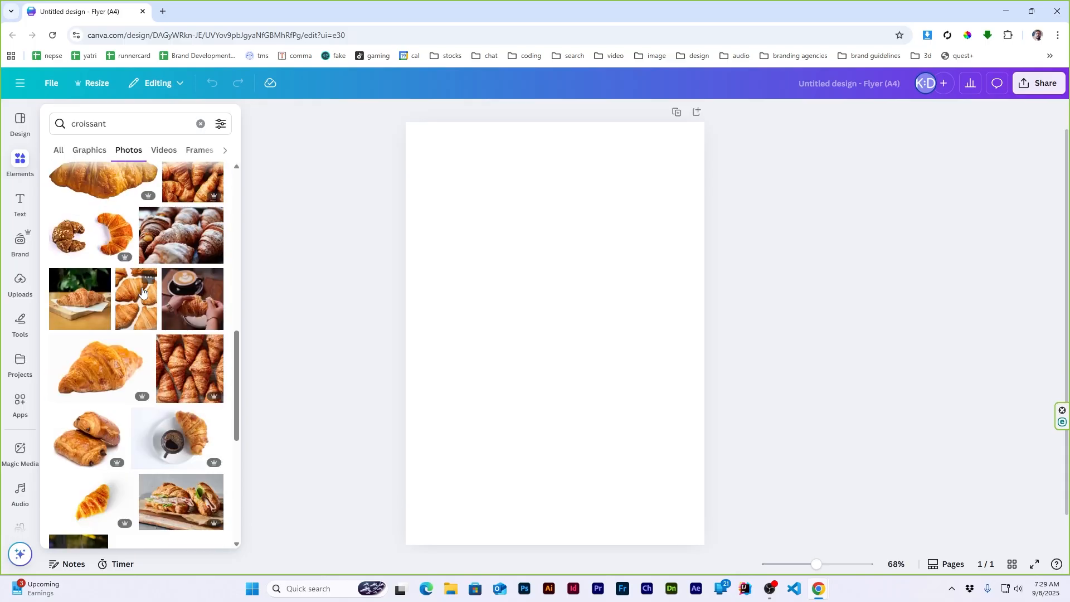
scroll(142, 290, "down", 4)
scroll(141, 292, "down", 2)
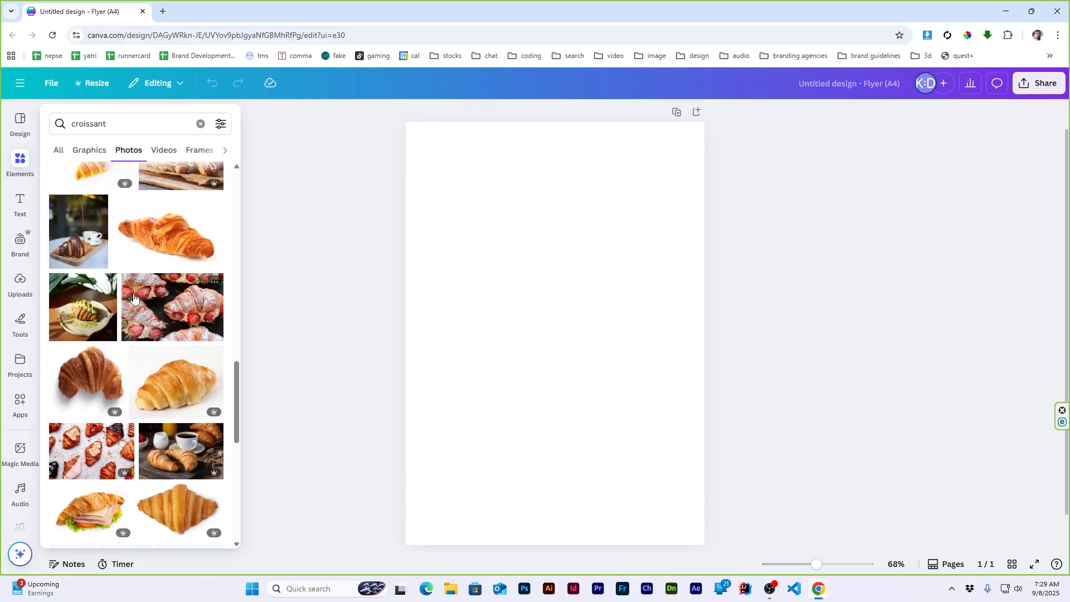
scroll(131, 301, "down", 3)
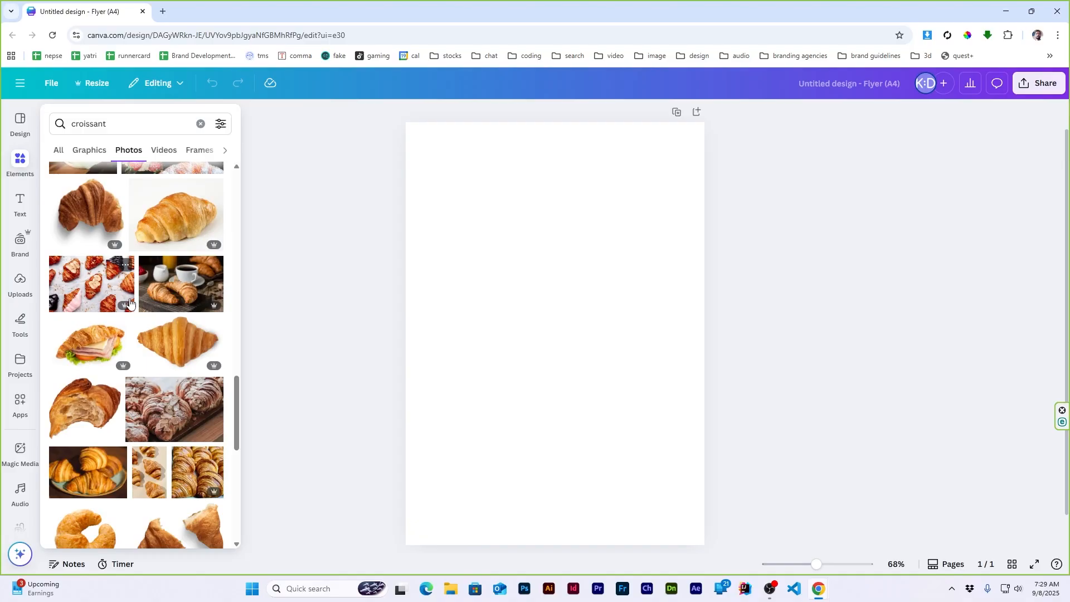
scroll(129, 302, "down", 4)
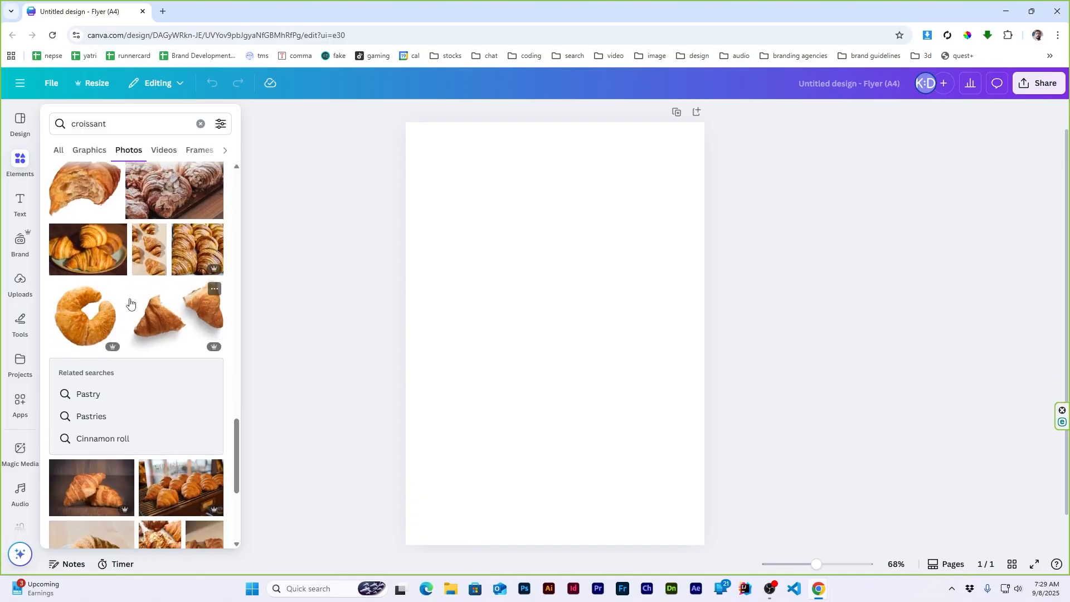
scroll(129, 303, "down", 4)
scroll(128, 303, "down", 5)
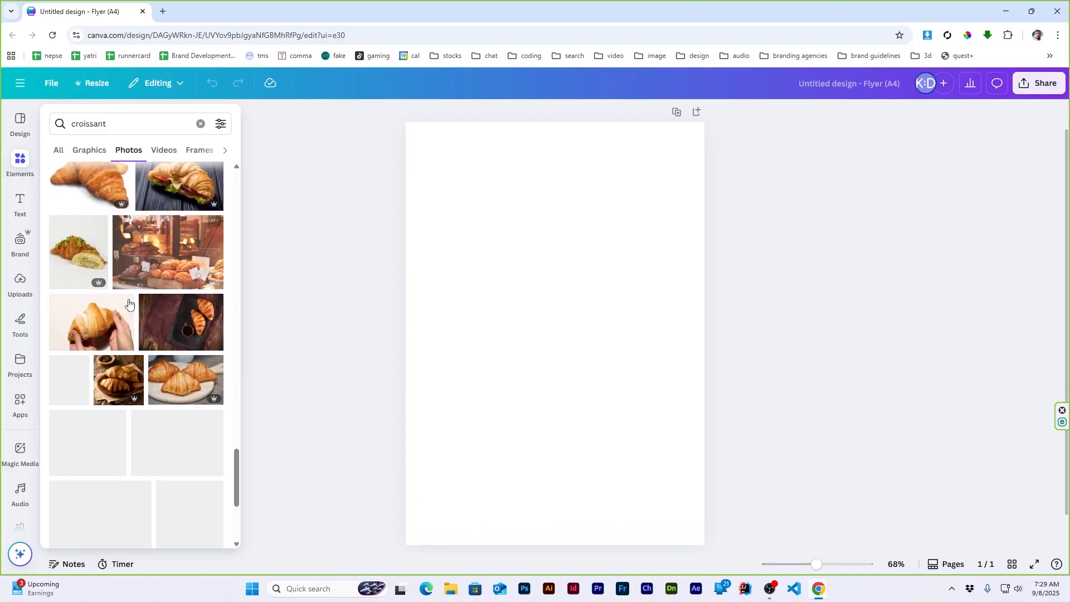
scroll(129, 303, "down", 3)
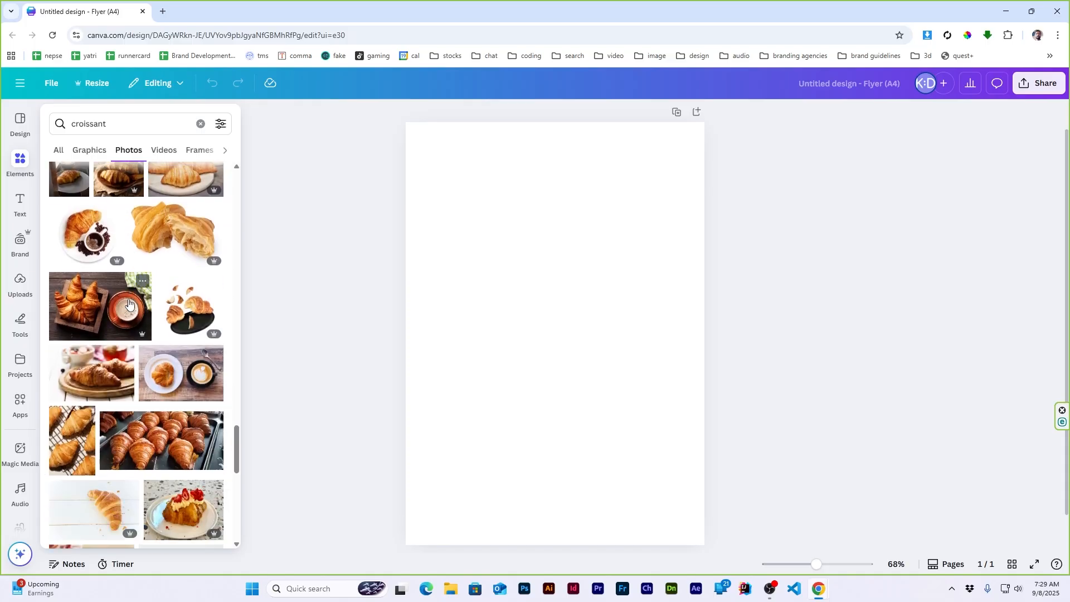
Search the photos for "bakery" and set the picture of sesame-topped rolls with wheat ears as the page background.
left_click(129, 122)
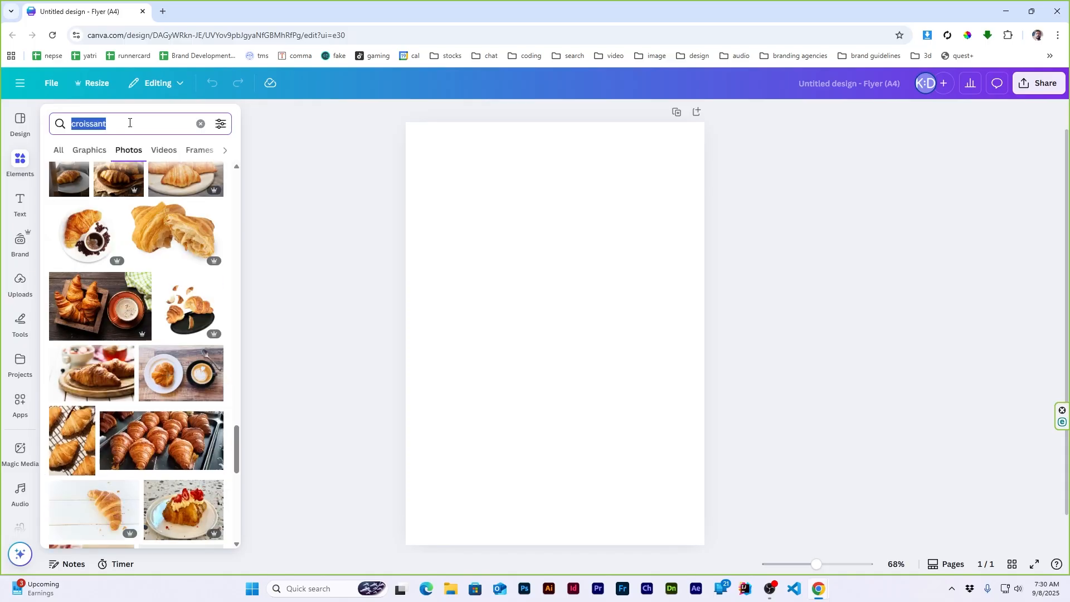
type("bakery")
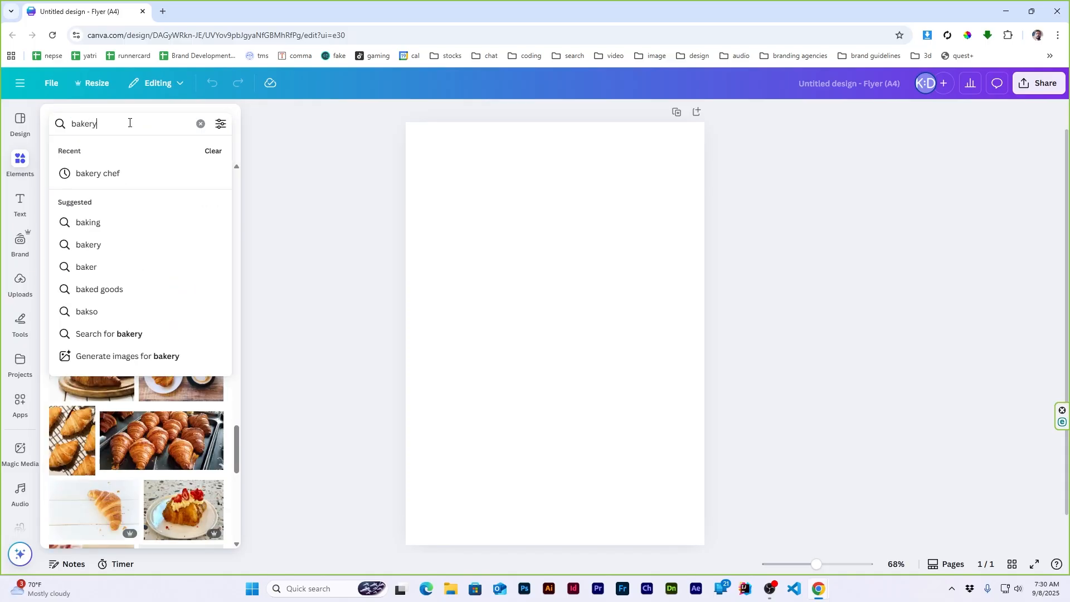
key("Return")
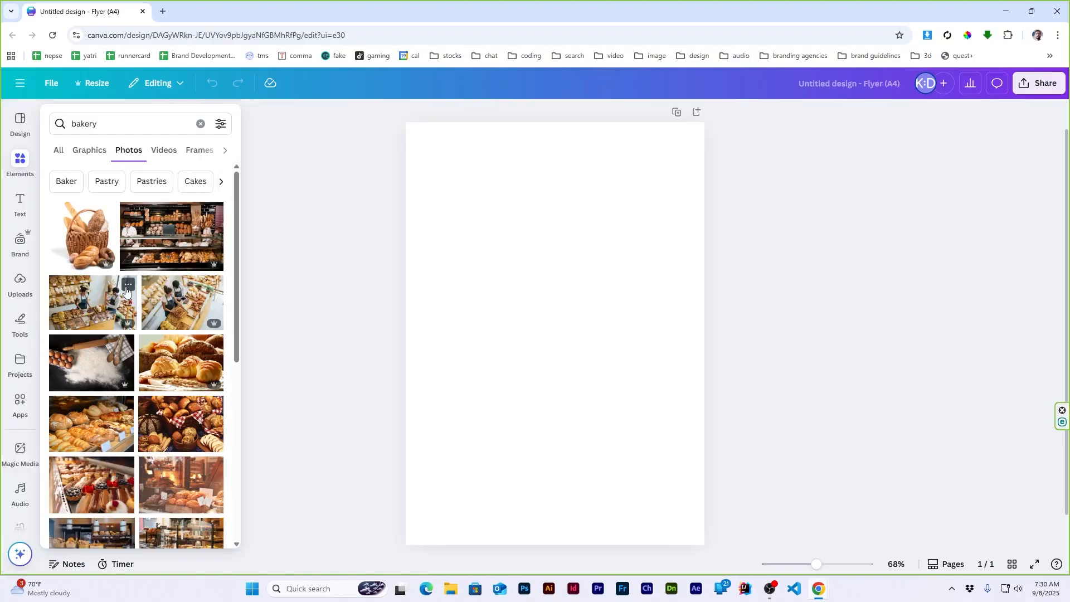
left_click(179, 380)
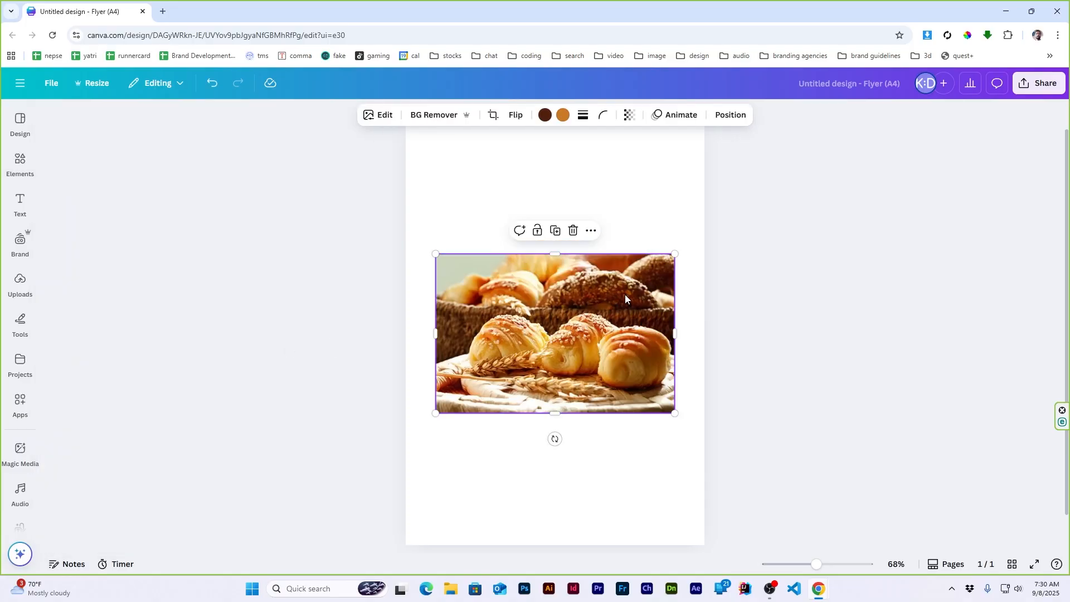
right_click(593, 295)
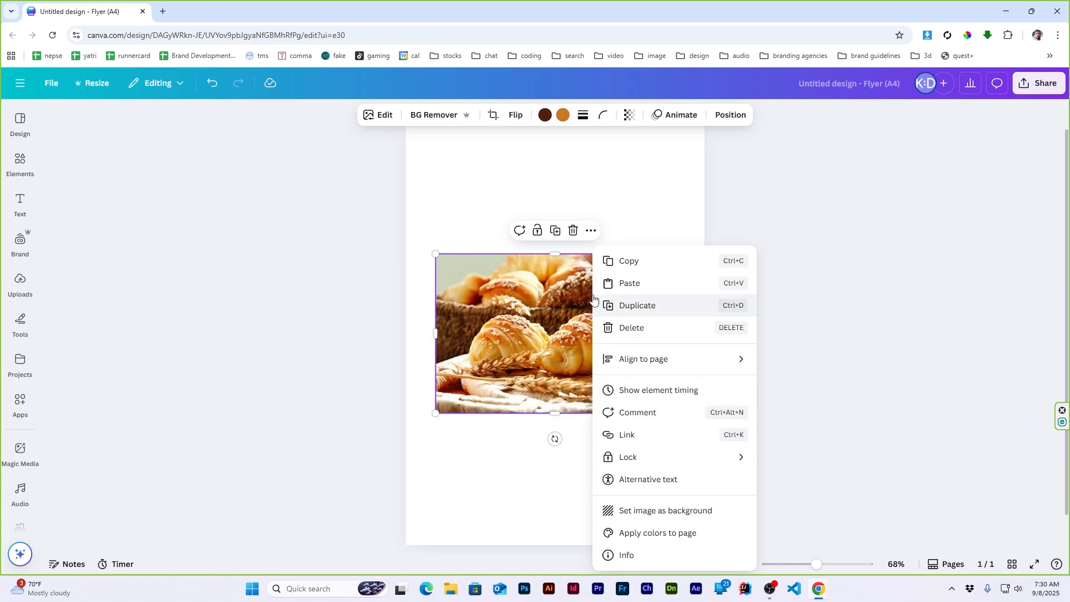
left_click(664, 510)
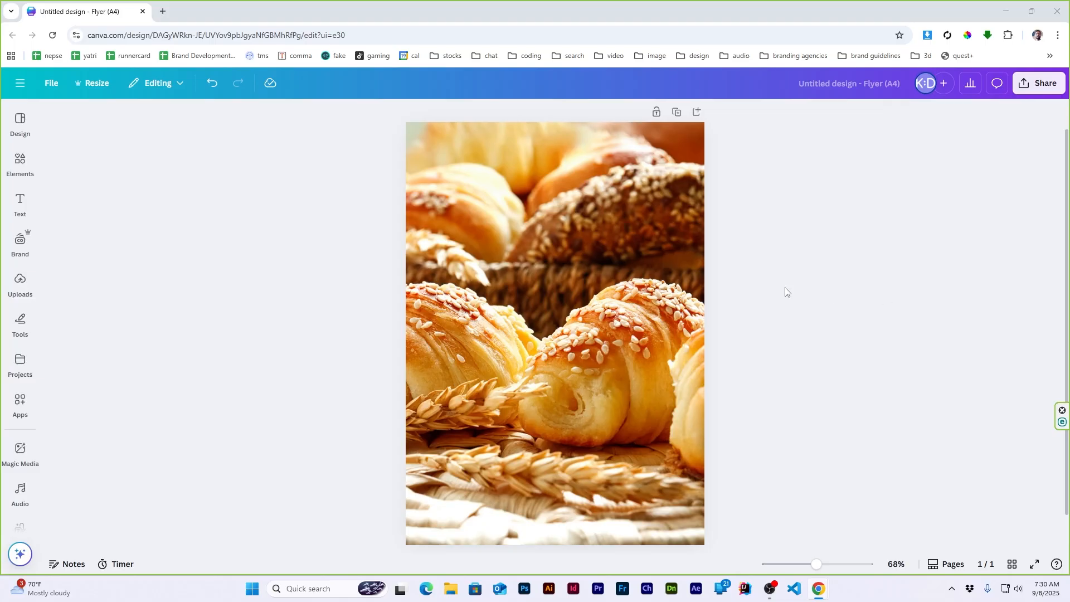
Search the photos for "pastry" and set the picture of pastries in a glass display case as the page background.
left_click(3, 161)
left_click(124, 128)
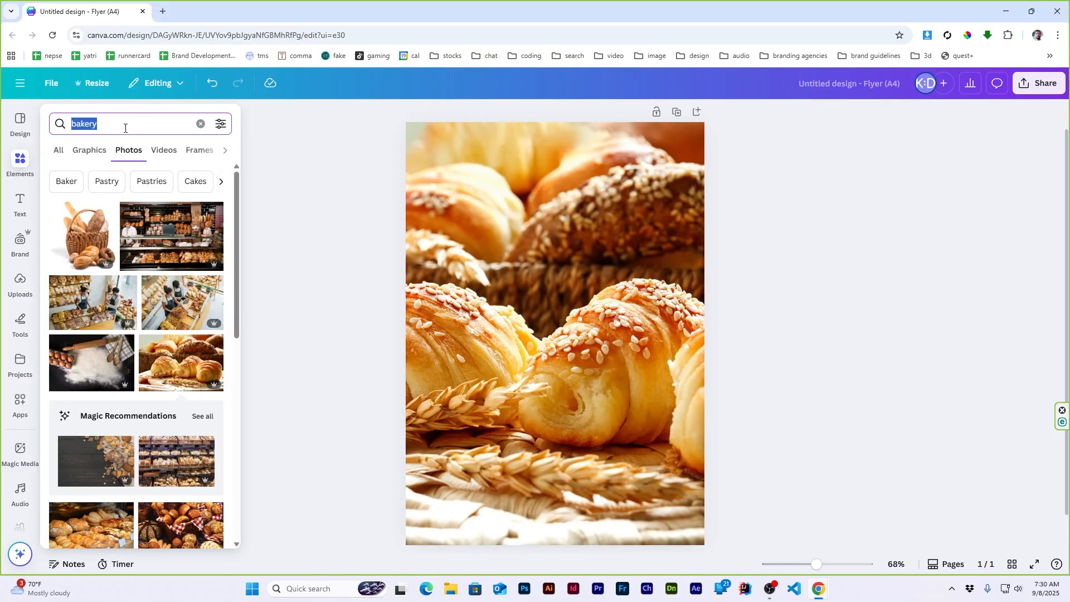
type("pastry")
key("Return")
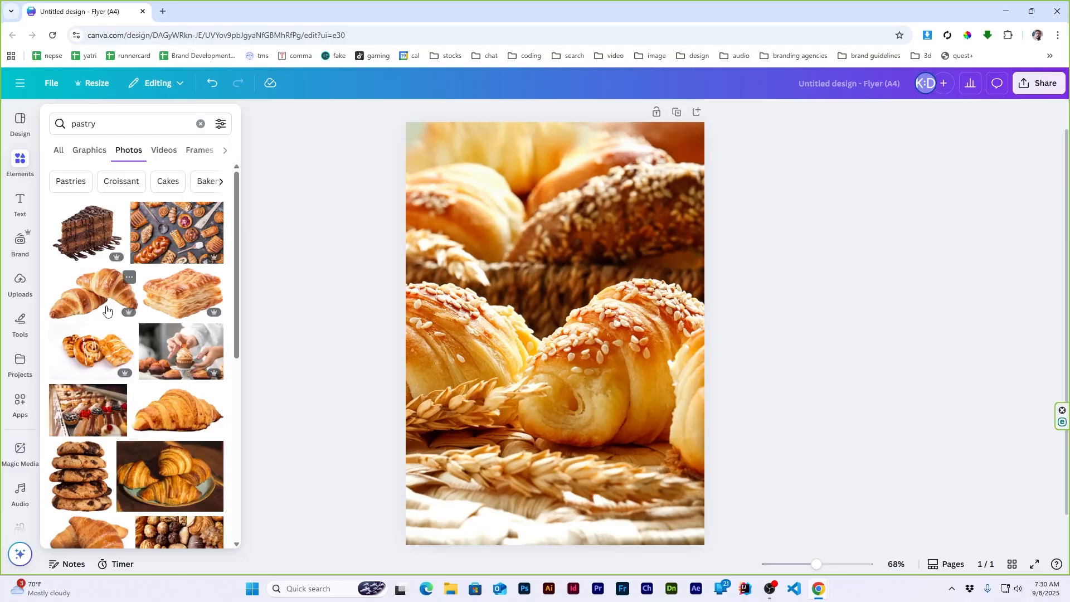
scroll(107, 310, "down", 6)
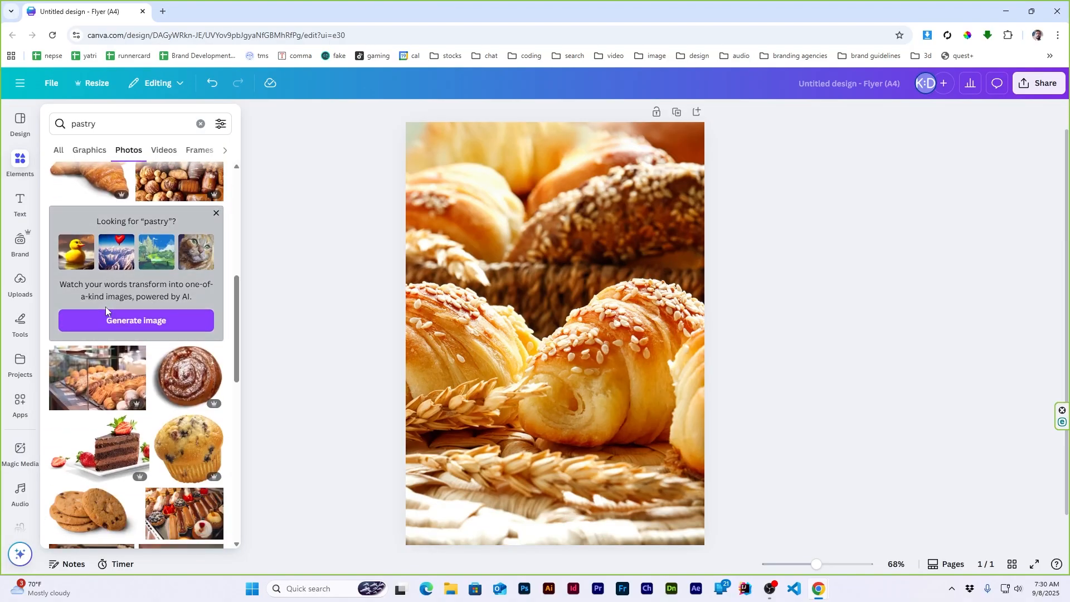
left_click(98, 378)
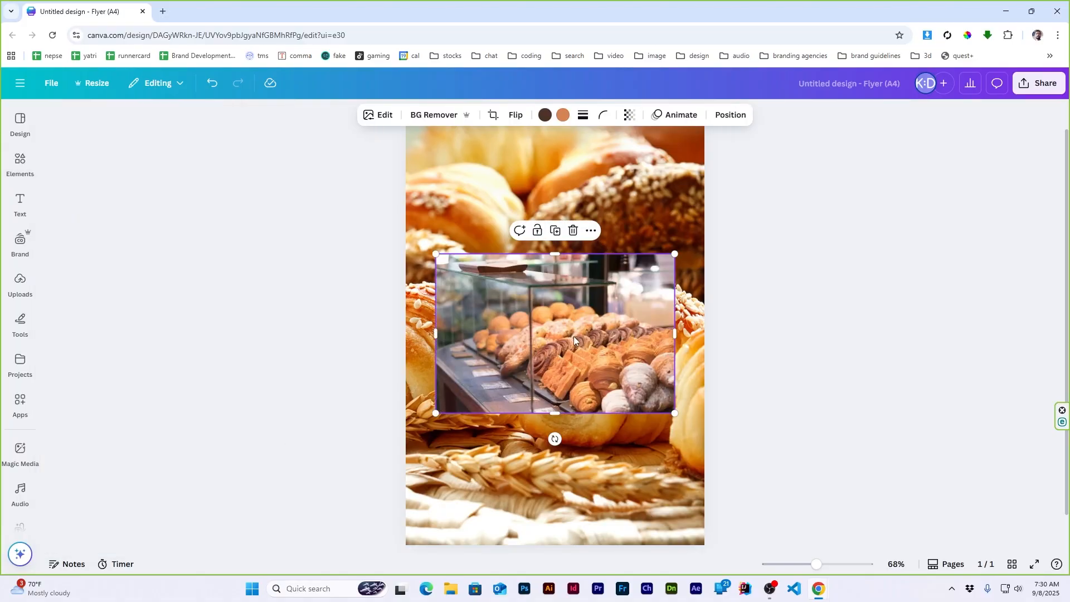
right_click(573, 336)
left_click(617, 513)
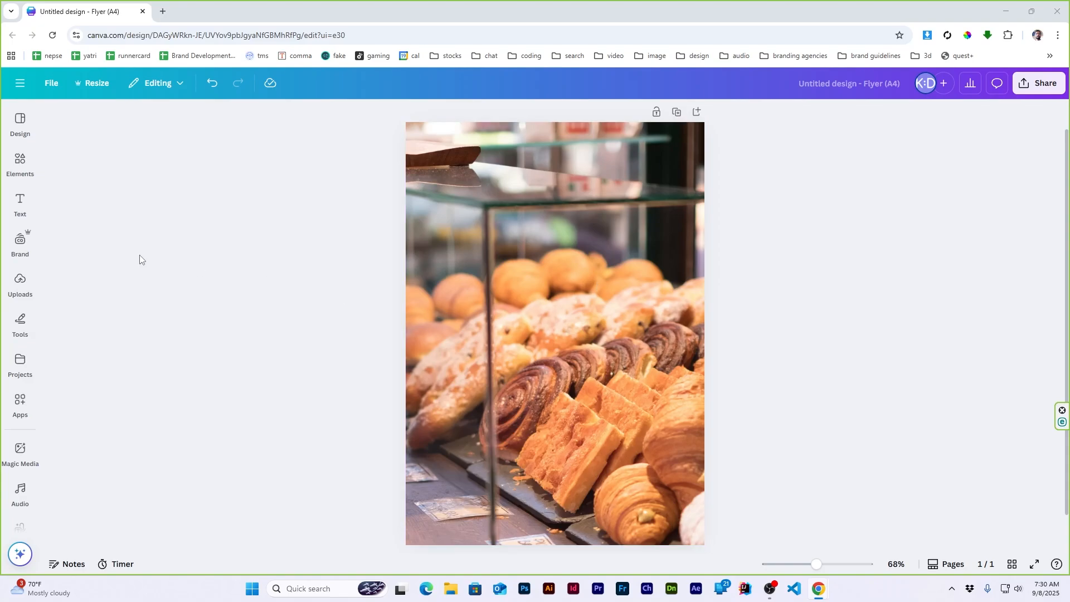
Search the photos for "croissant", add the cutout of two croissants, and move it slightly down over the background.
left_click(20, 163)
left_click(174, 186)
mouse_move(32, 168)
left_click(137, 130)
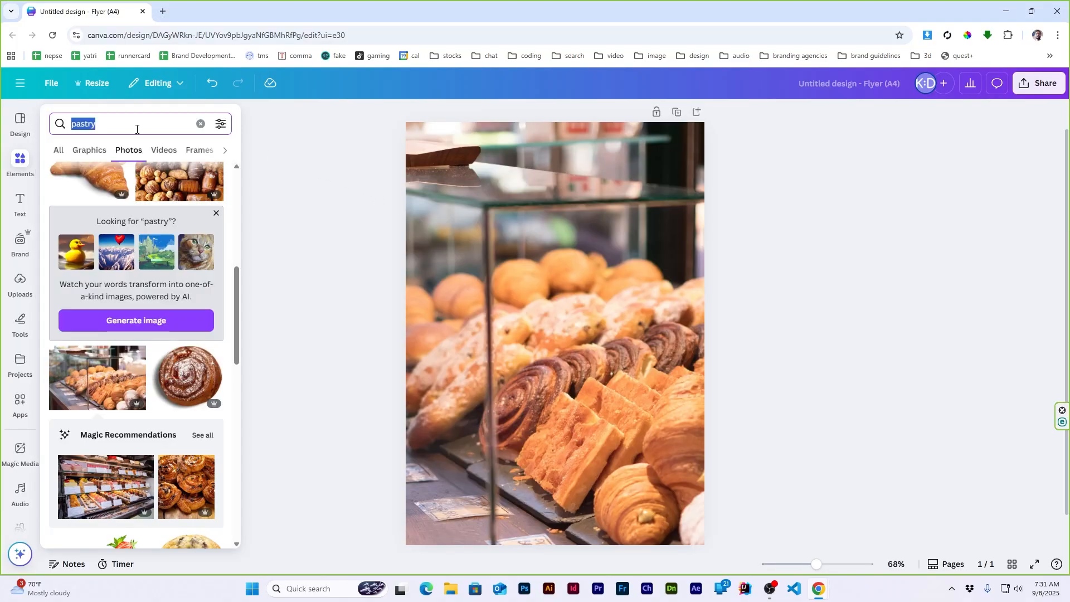
type("cro")
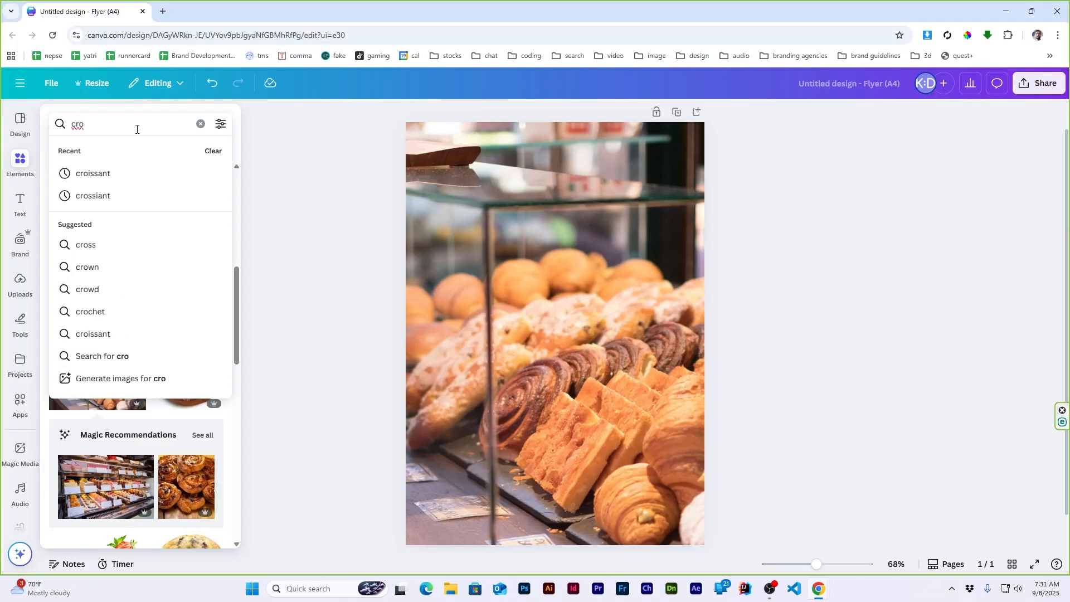
left_click(128, 173)
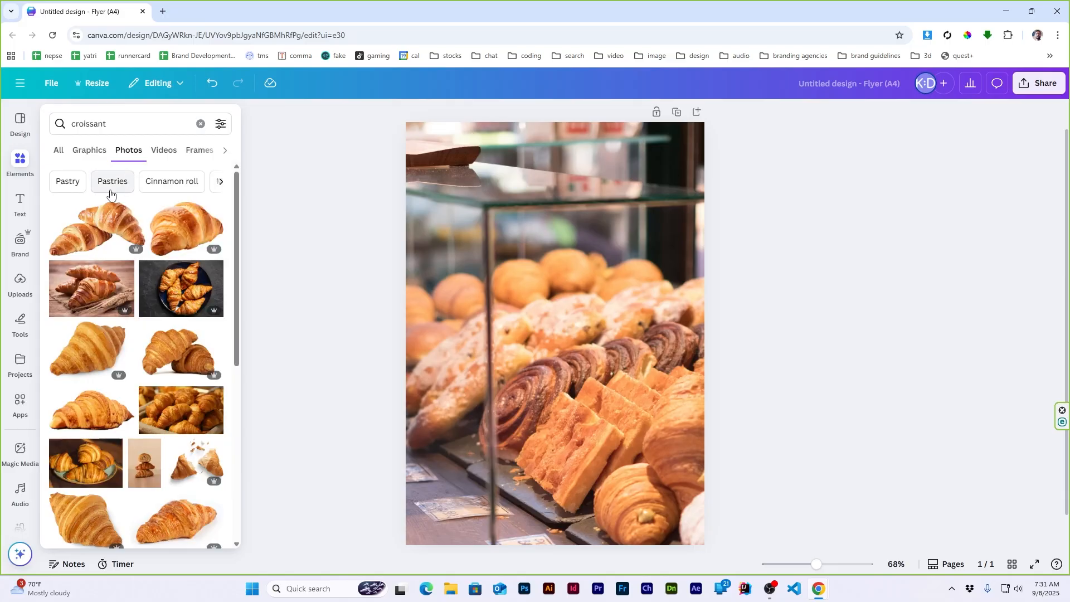
left_click(99, 222)
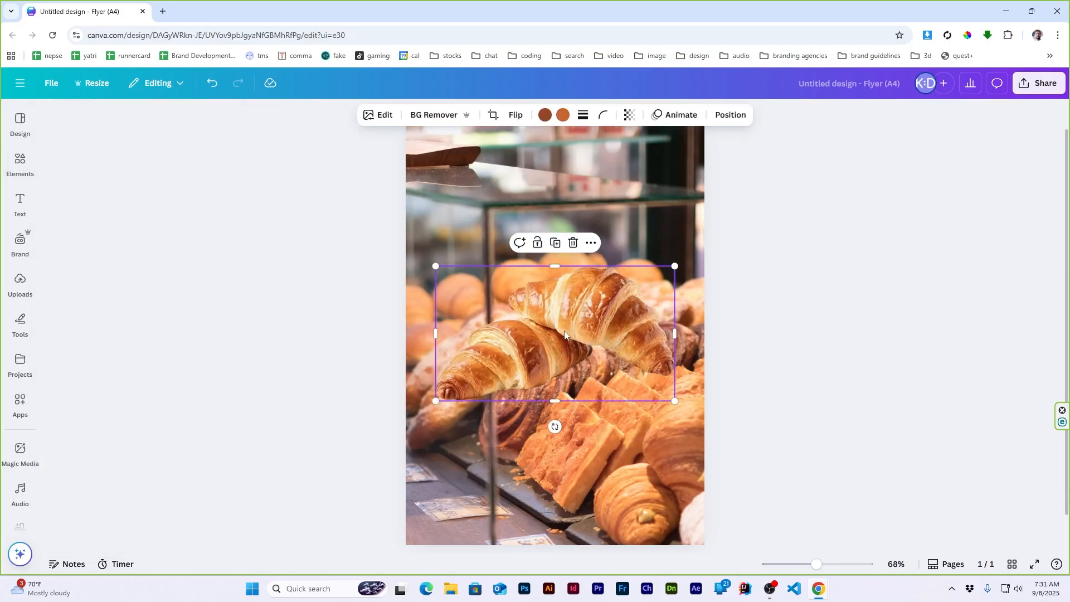
left_click_drag(560, 329, 560, 346)
left_click(800, 361)
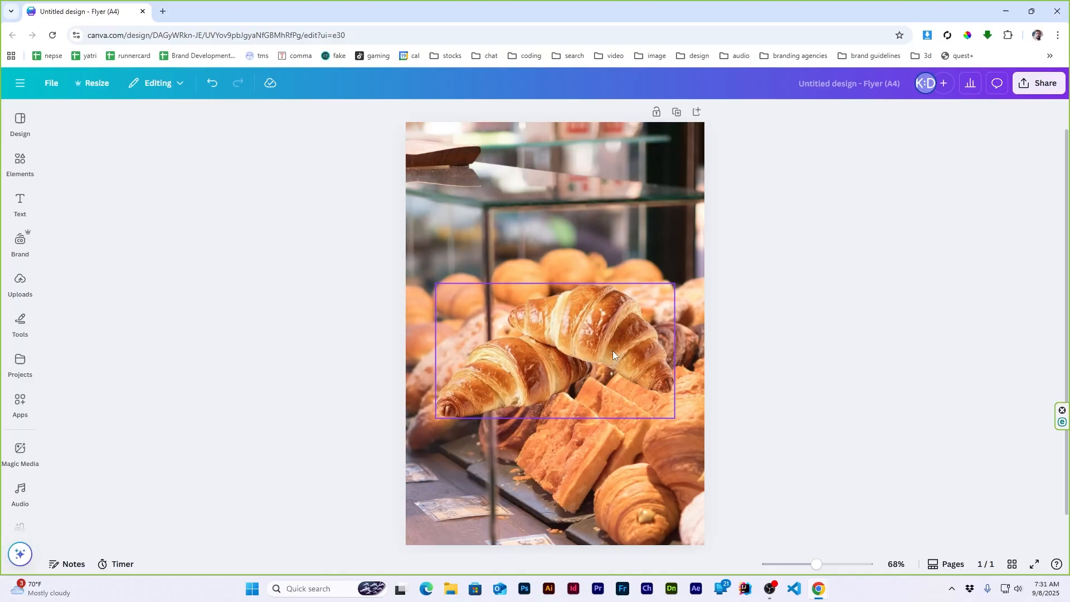
Blur the whole background photo of the pastry display case at an intensity of 45.
left_click(645, 490)
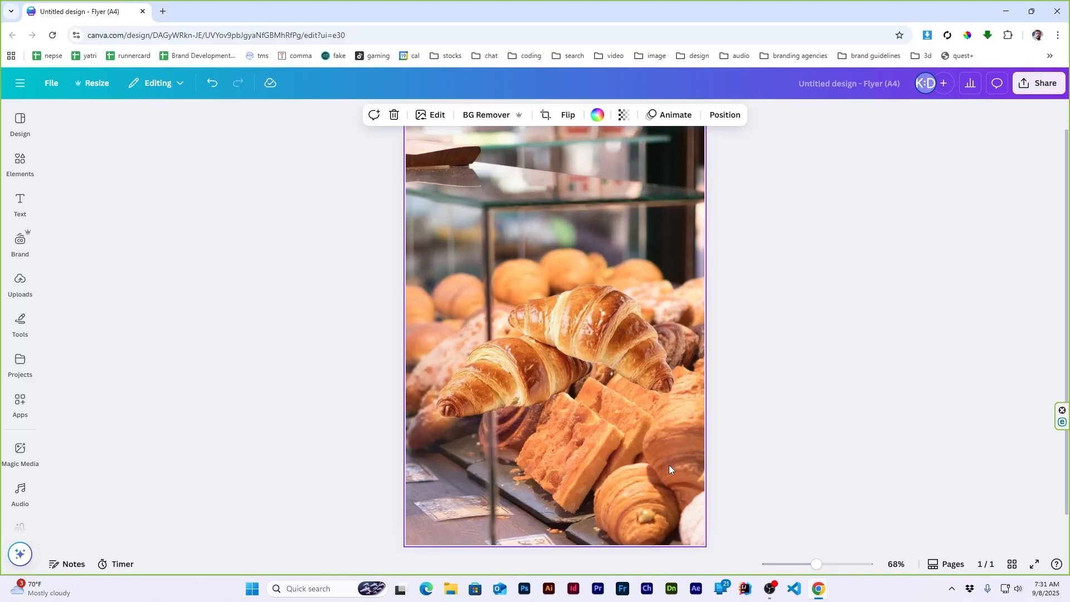
left_click(428, 116)
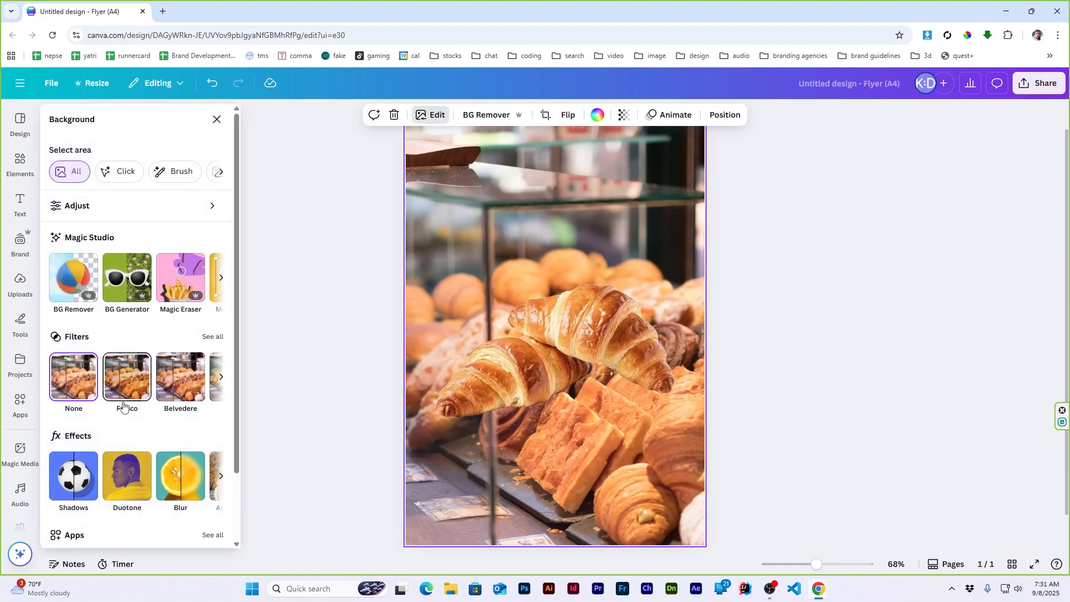
left_click(183, 483)
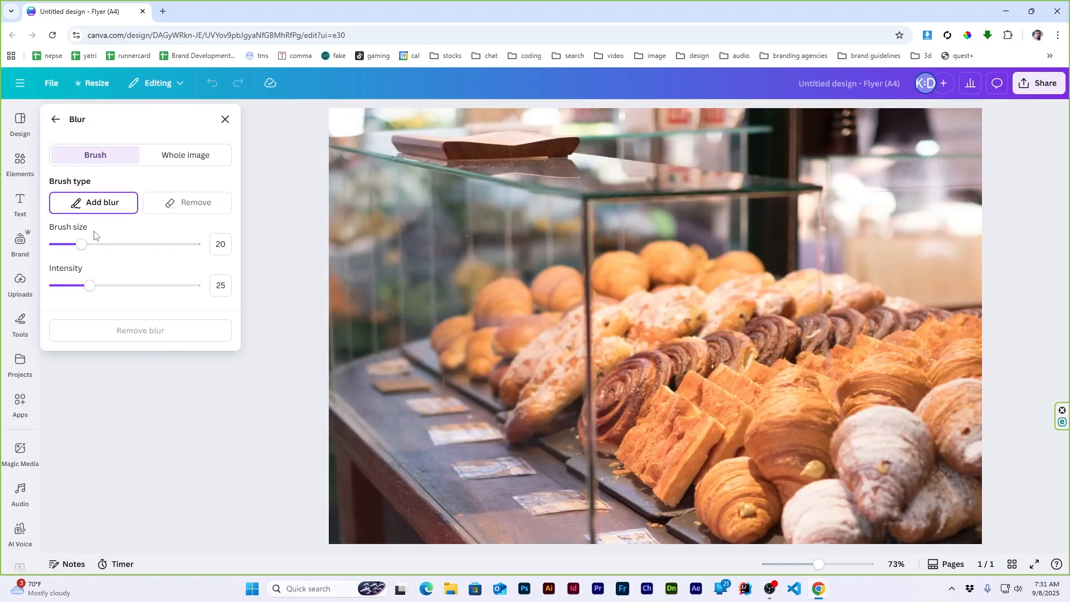
left_click(186, 158)
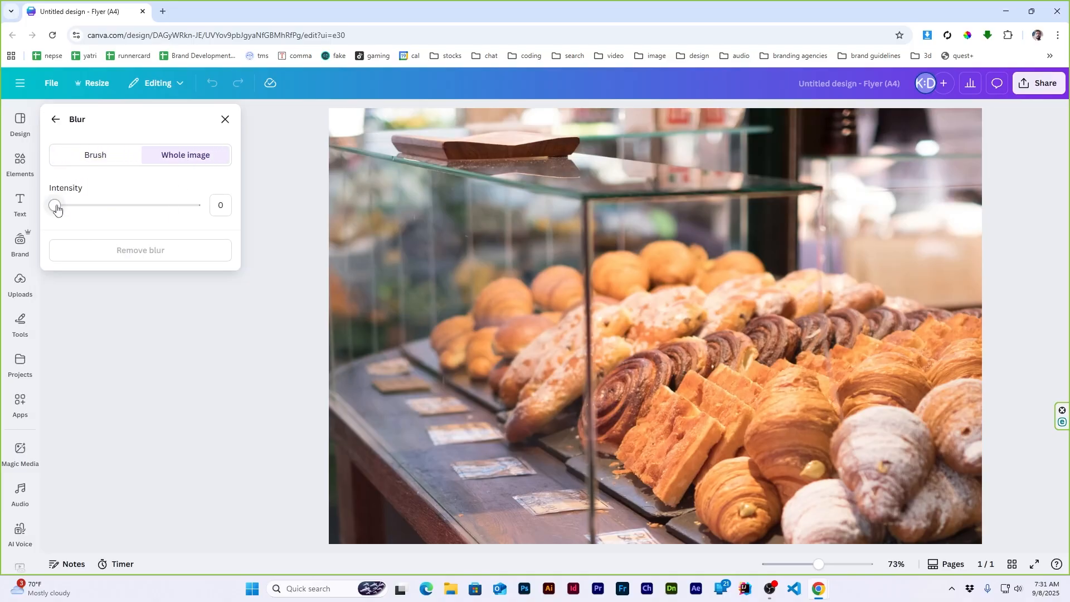
left_click_drag(55, 205, 118, 215)
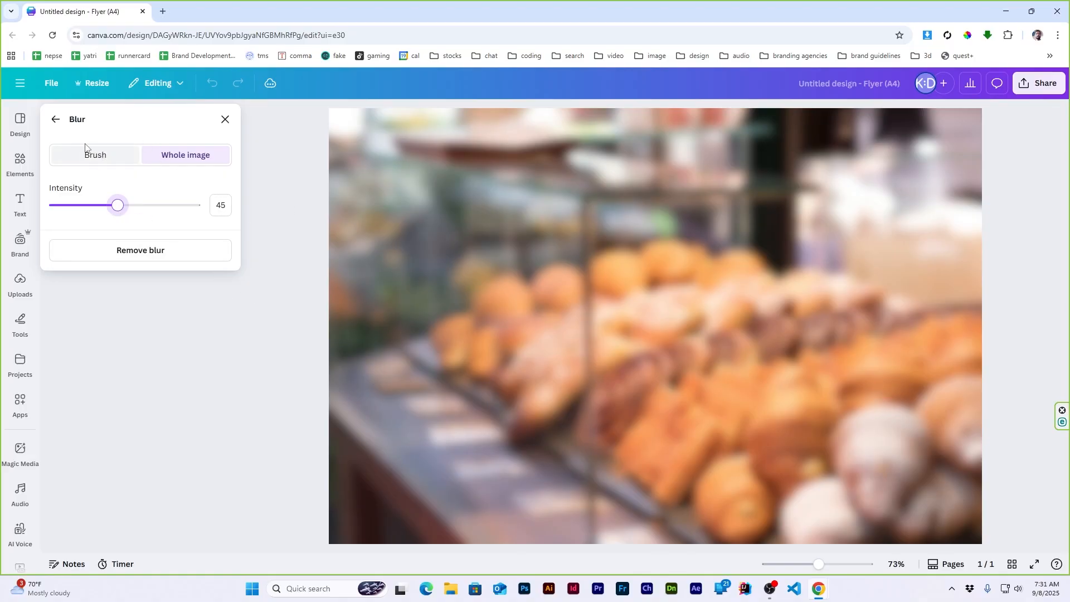
left_click(54, 119)
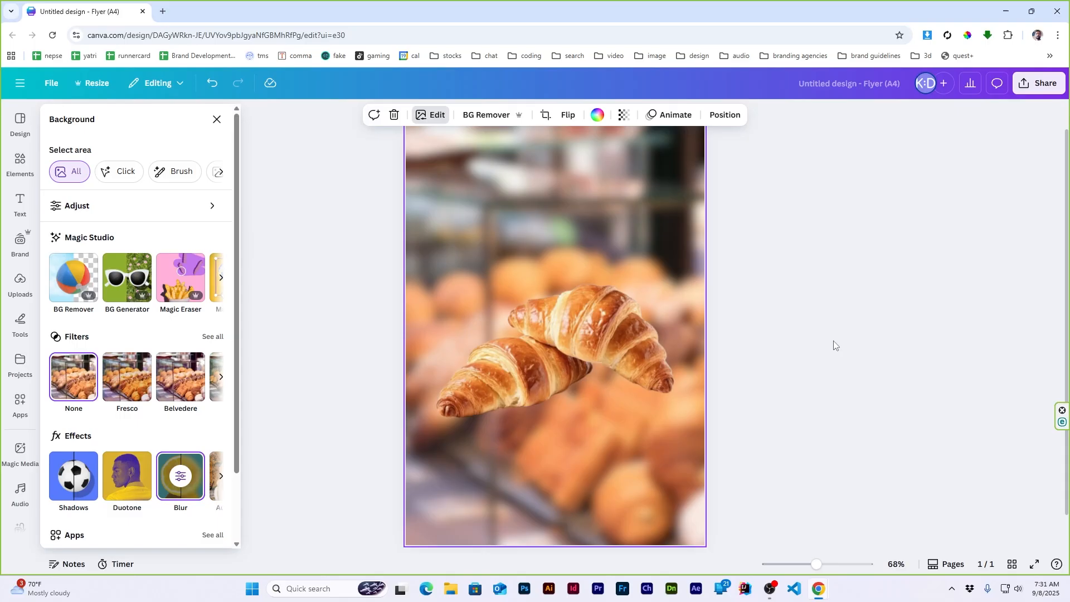
key("Escape")
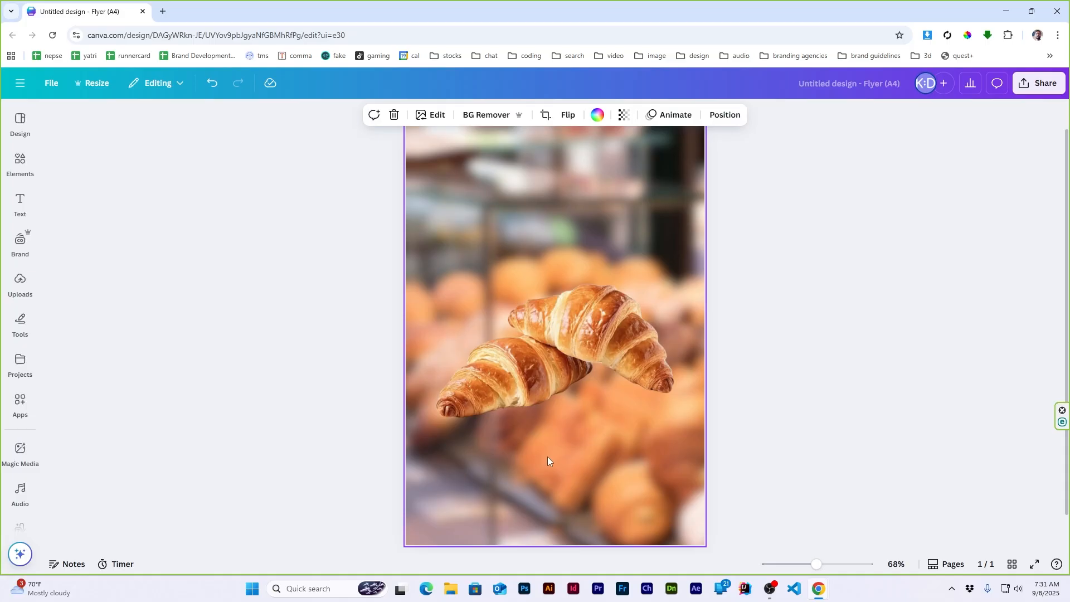
Shift the cutout of two croissants slightly left over the blurred background.
left_click(398, 277)
left_click(469, 234)
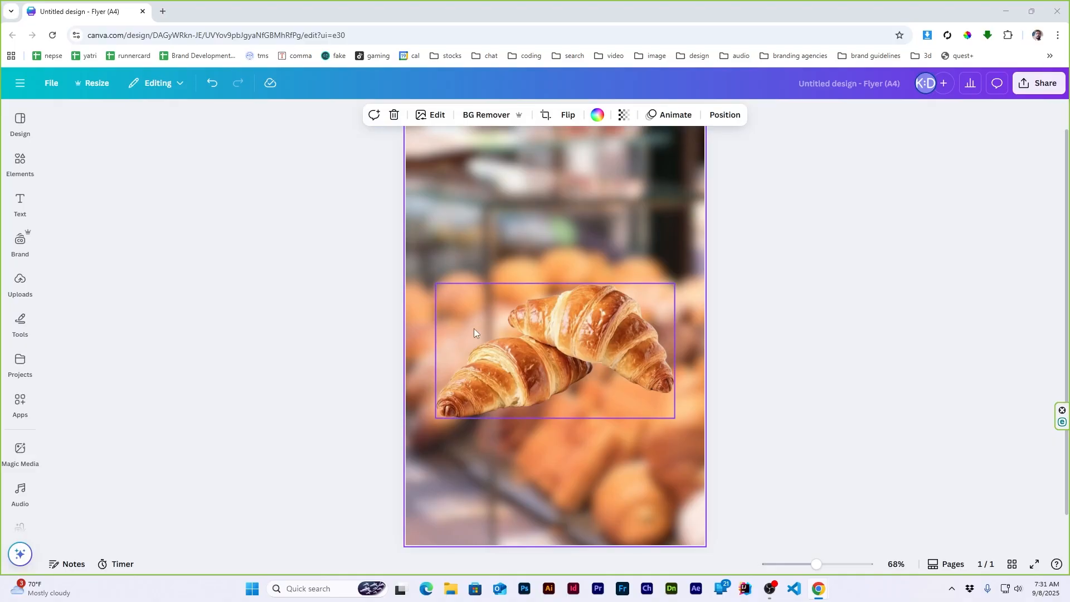
scroll(473, 332, "up", 1)
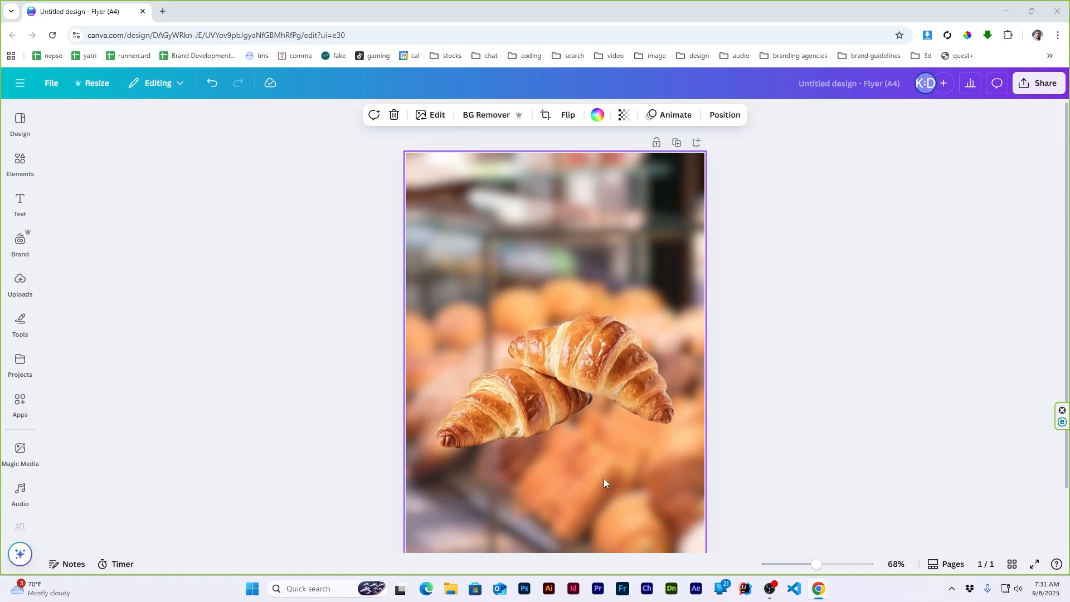
left_click_drag(589, 372, 585, 372)
left_click(819, 340)
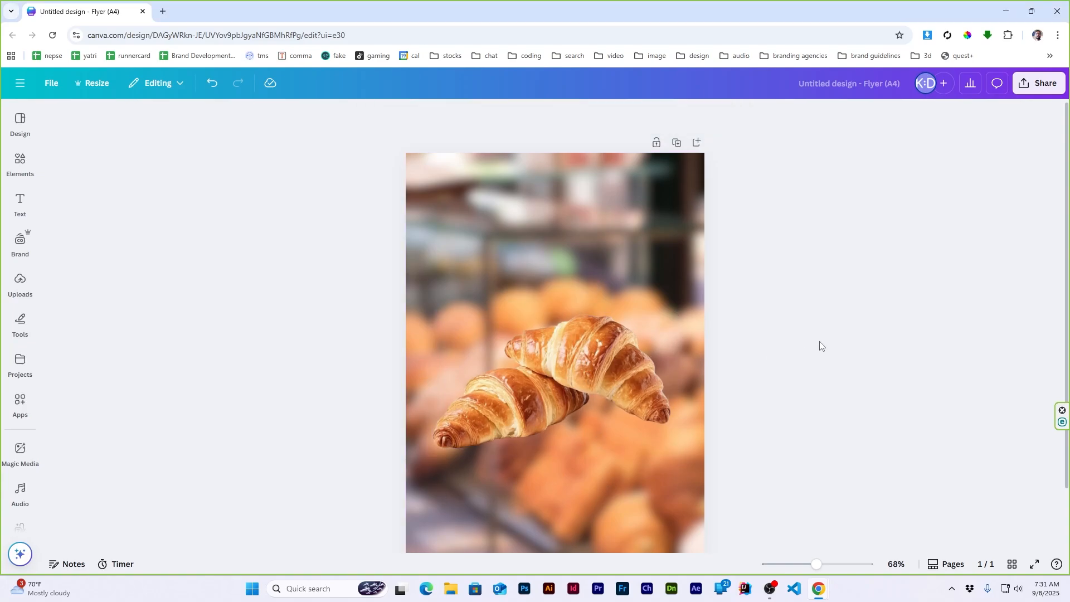
Search the photos for "hanging board", add the rounded wooden sign on two chains, and move it up above the croissants.
scroll(819, 341, "down", 2)
scroll(664, 239, "up", 1)
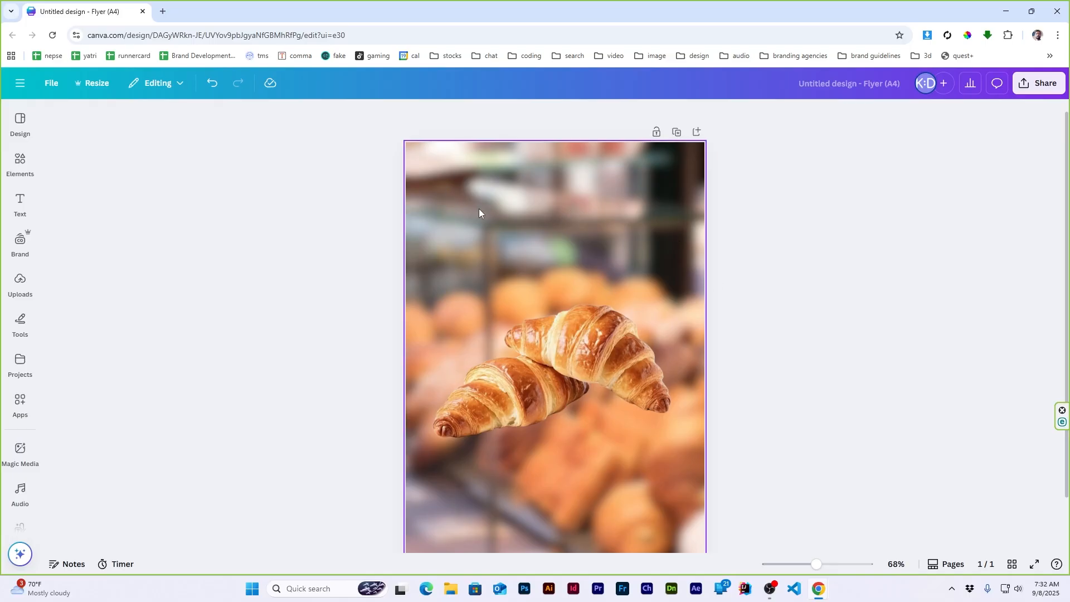
left_click(21, 163)
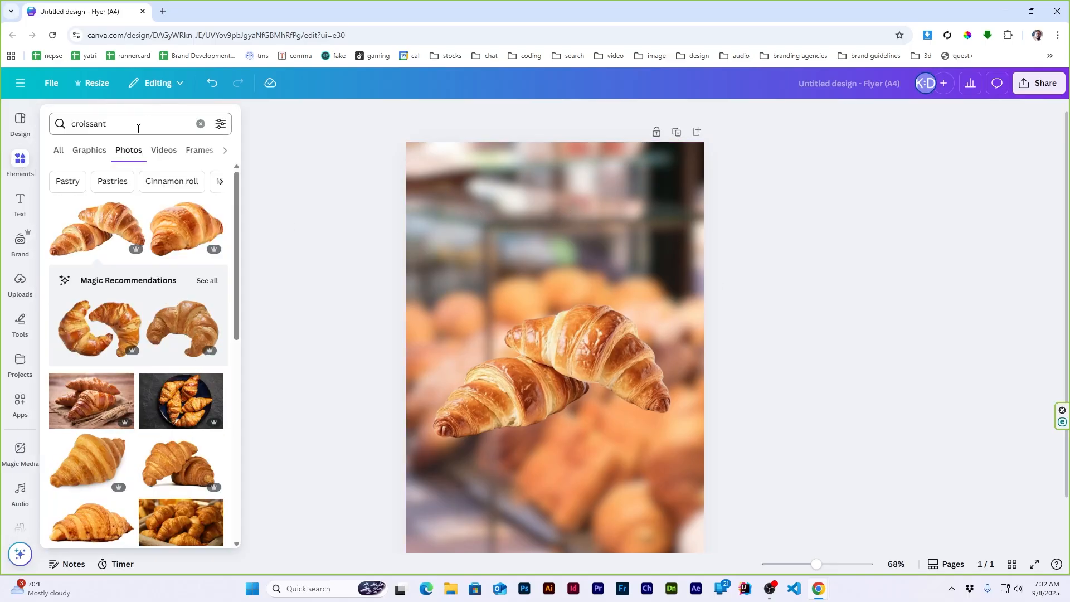
left_click(148, 116)
type("han")
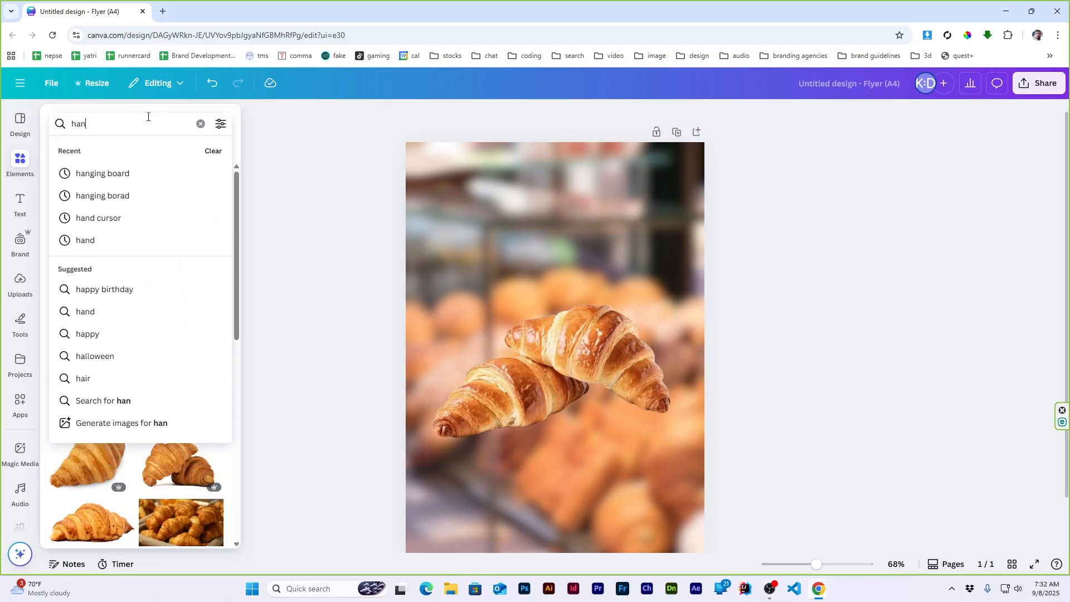
left_click(127, 174)
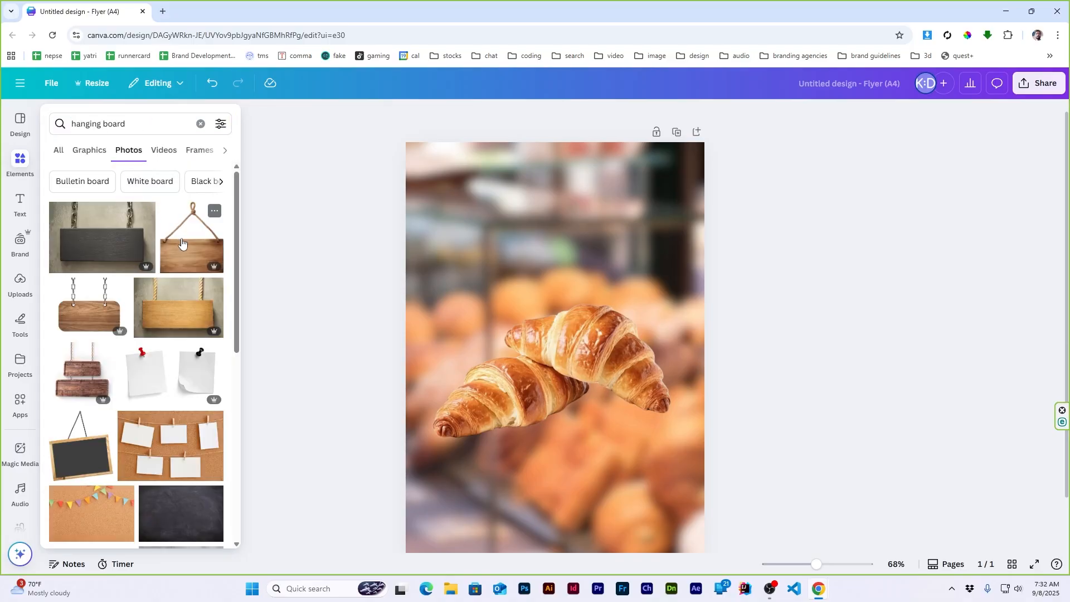
left_click(87, 321)
left_click_drag(589, 366, 593, 299)
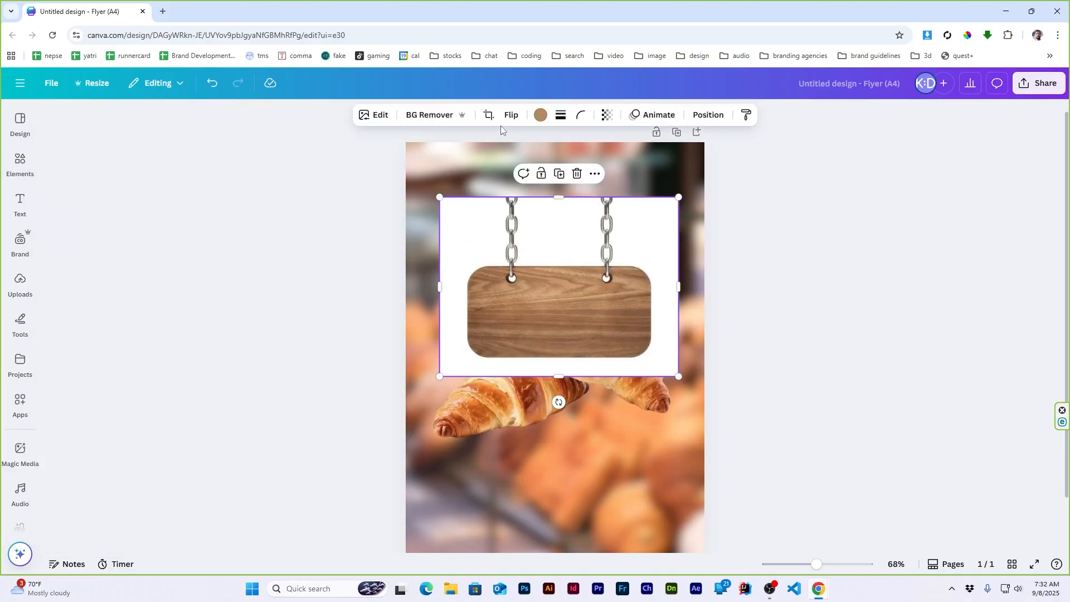
Remove the wooden sign's white background, then enlarge it to nearly the page width and hang it from the page's upper edge.
left_click(426, 116)
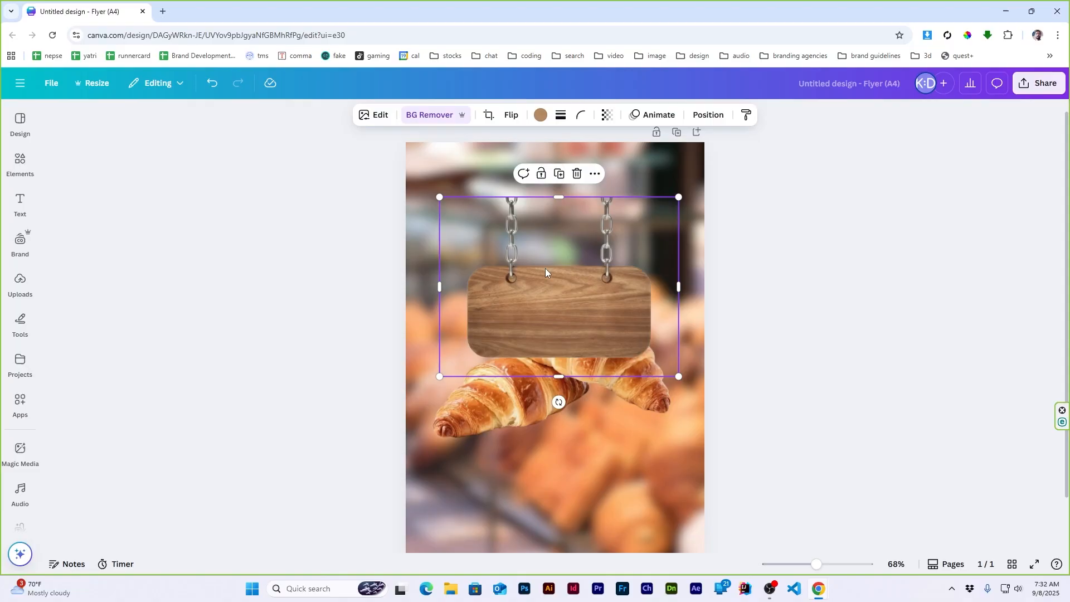
left_click_drag(546, 331, 529, 273)
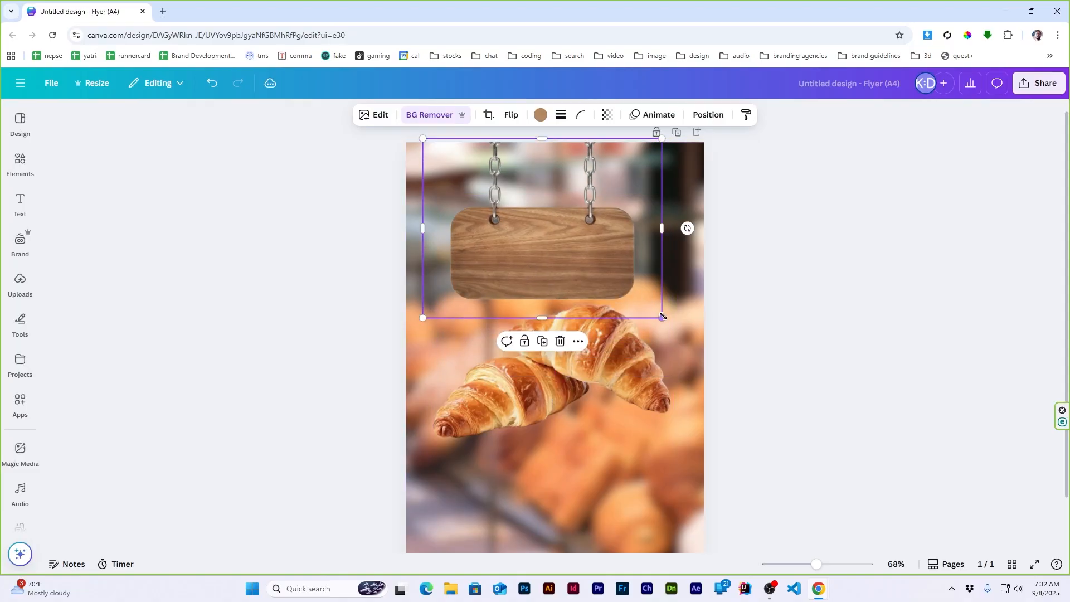
left_click_drag(662, 315, 767, 387)
left_click_drag(626, 313, 581, 243)
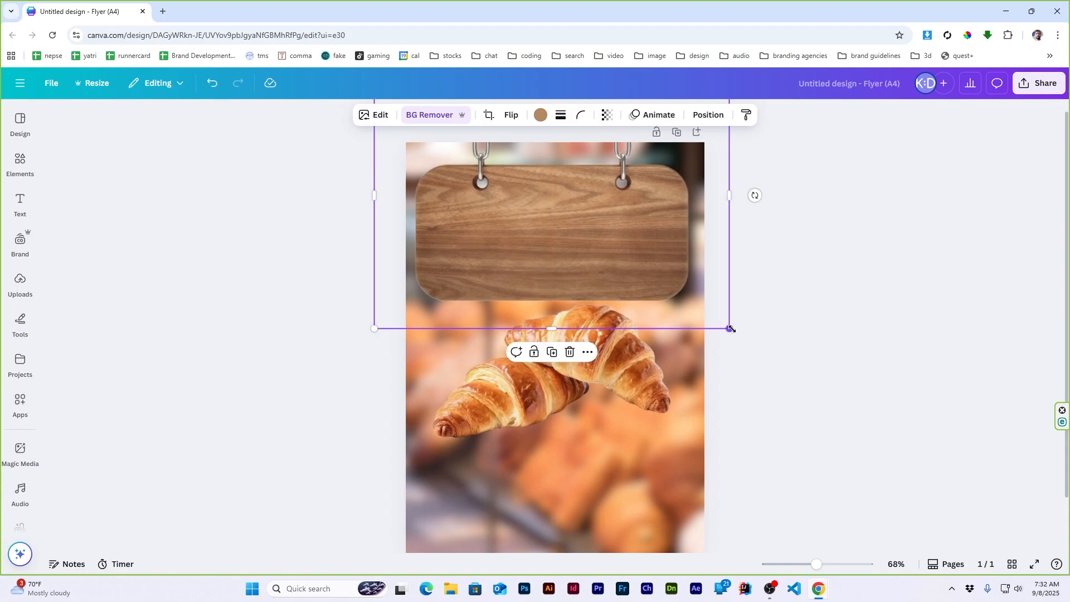
left_click_drag(731, 329, 718, 320)
Move the croissant cutout slightly down, away from the wooden sign.
left_click(610, 349)
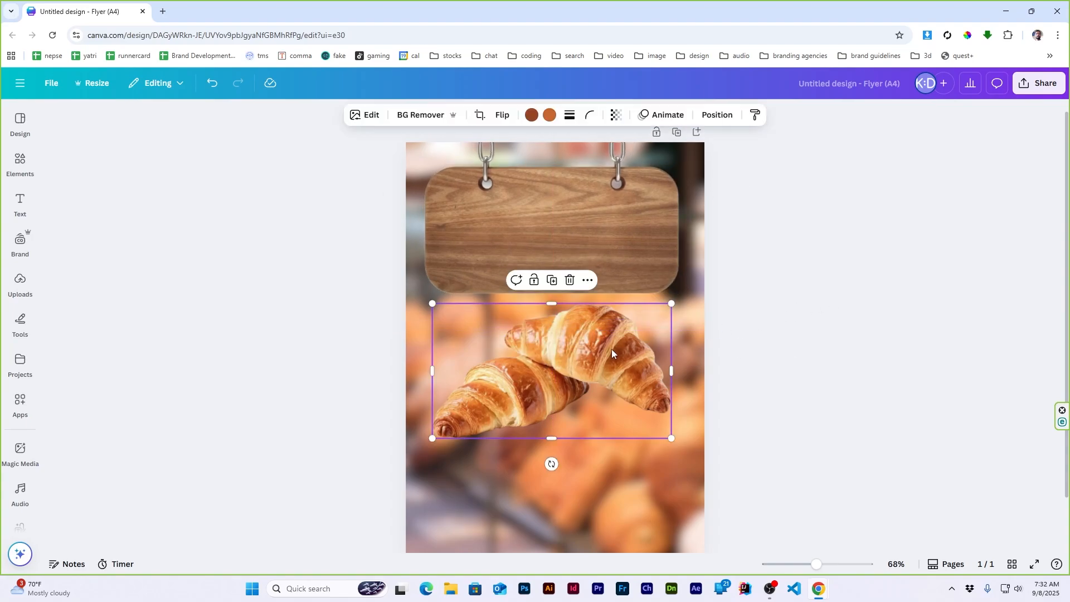
left_click_drag(611, 349, 613, 353)
left_click(835, 338)
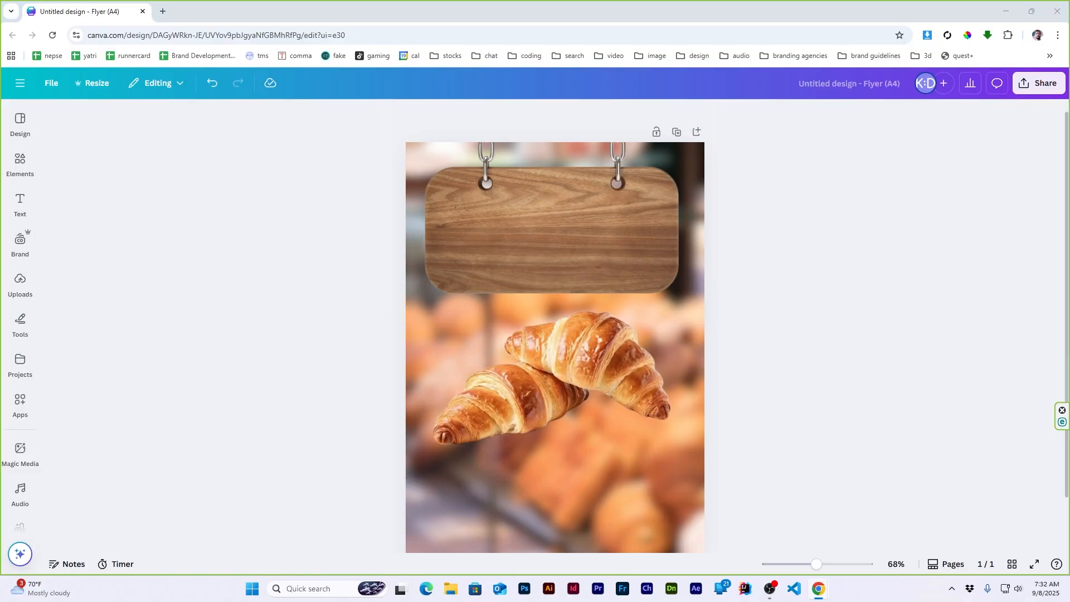
Add a title reading "Fresh Every Morning at Sunrise Bakery" and place it on the wooden sign.
left_click(20, 205)
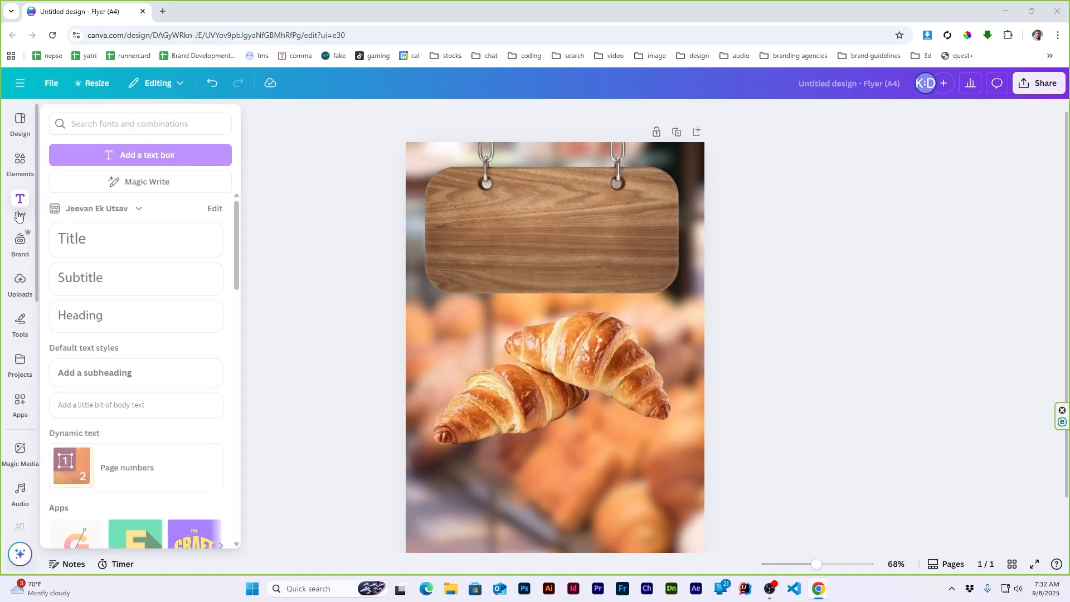
left_click(67, 236)
key("alt+Tab")
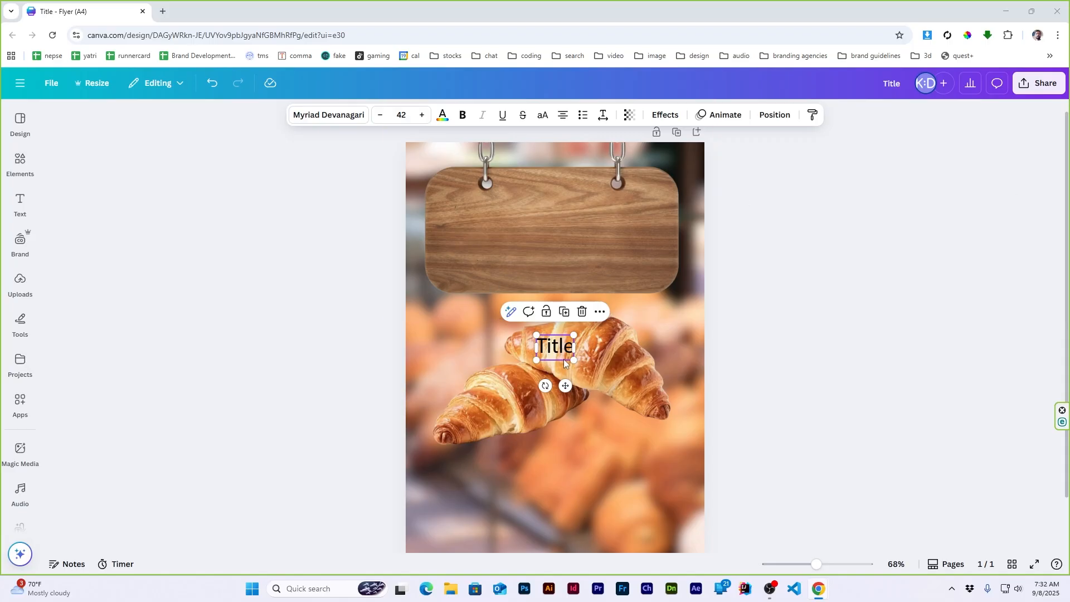
double_click(554, 347)
type("Fresh Every Morning at Sunrise Bakery")
left_click_drag(634, 363, 583, 239)
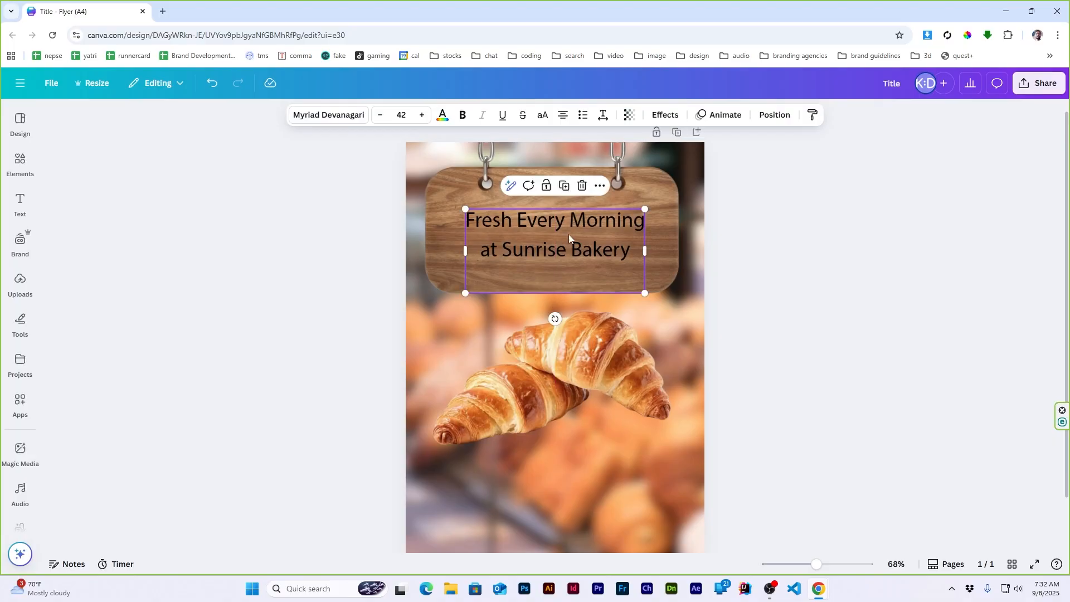
Search the fonts for "playfair" and set the headline in Playfair Display.
left_click(329, 115)
left_click(129, 174)
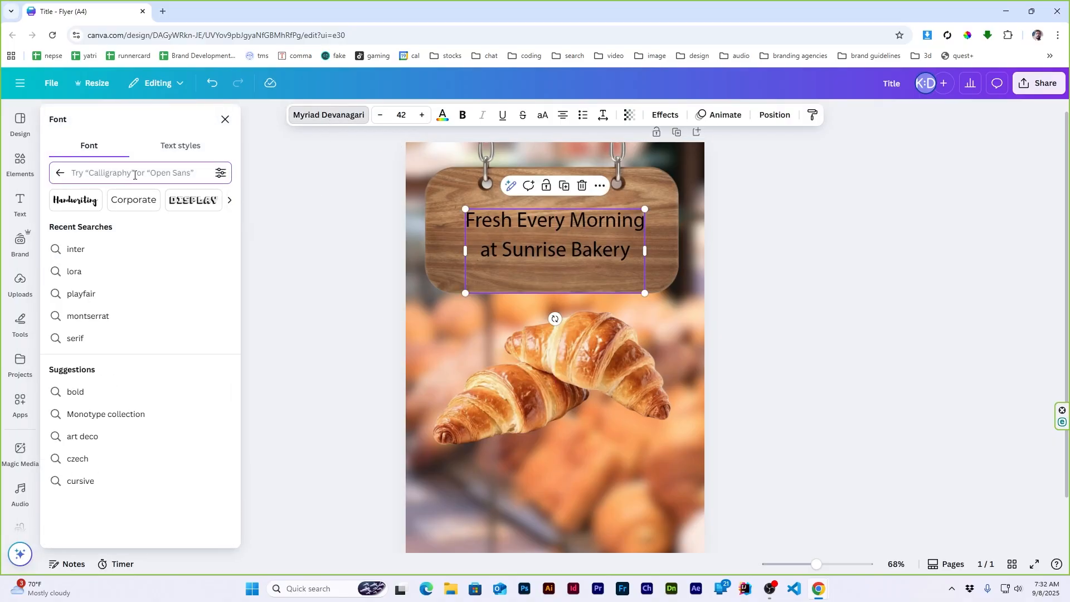
type("play")
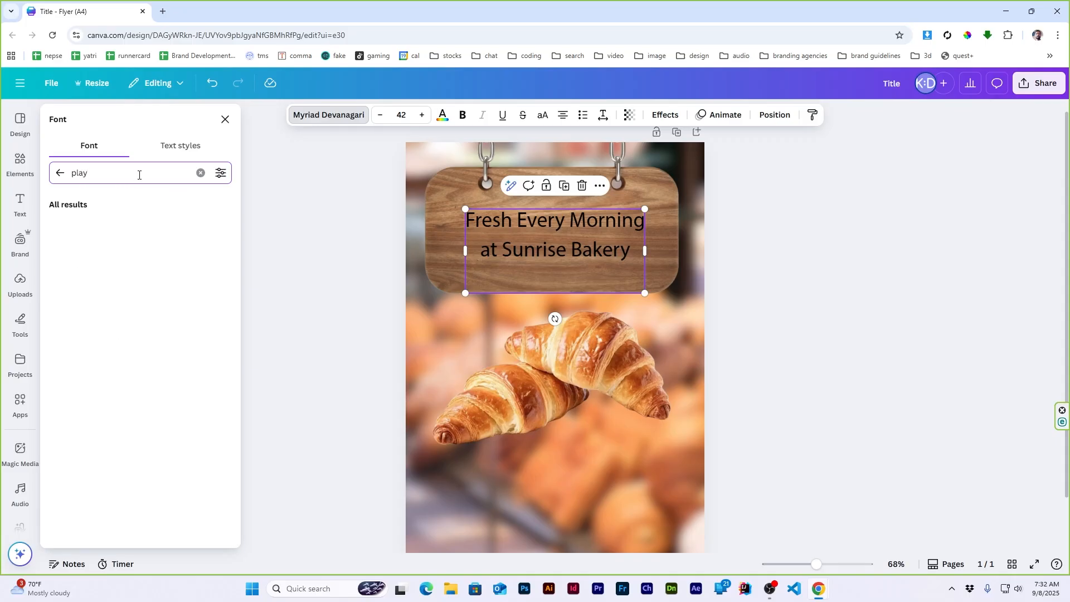
type("fair")
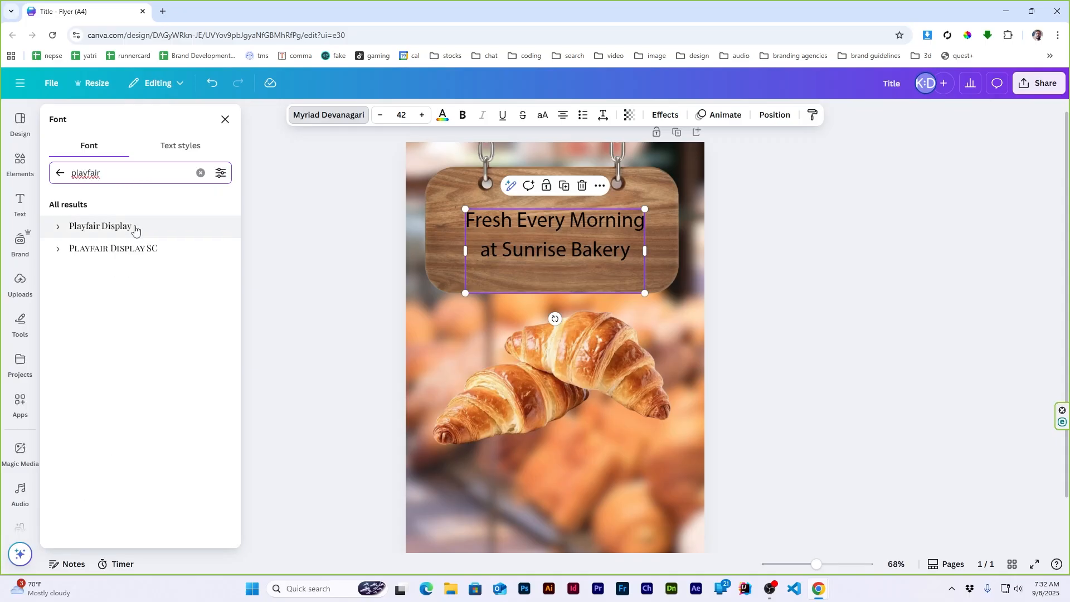
left_click(135, 229)
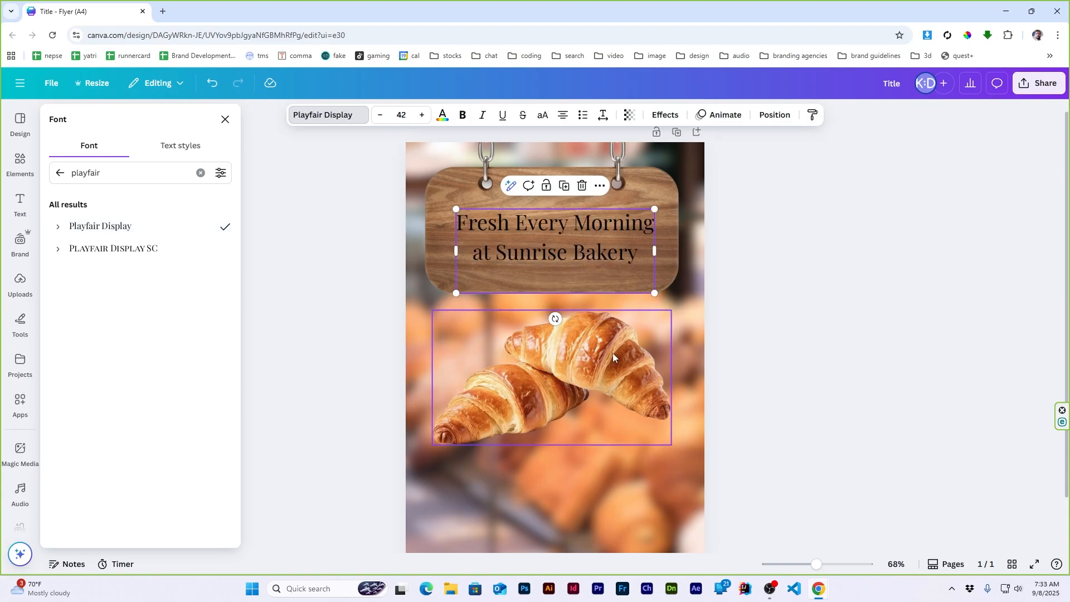
left_click(811, 322)
left_click(756, 313)
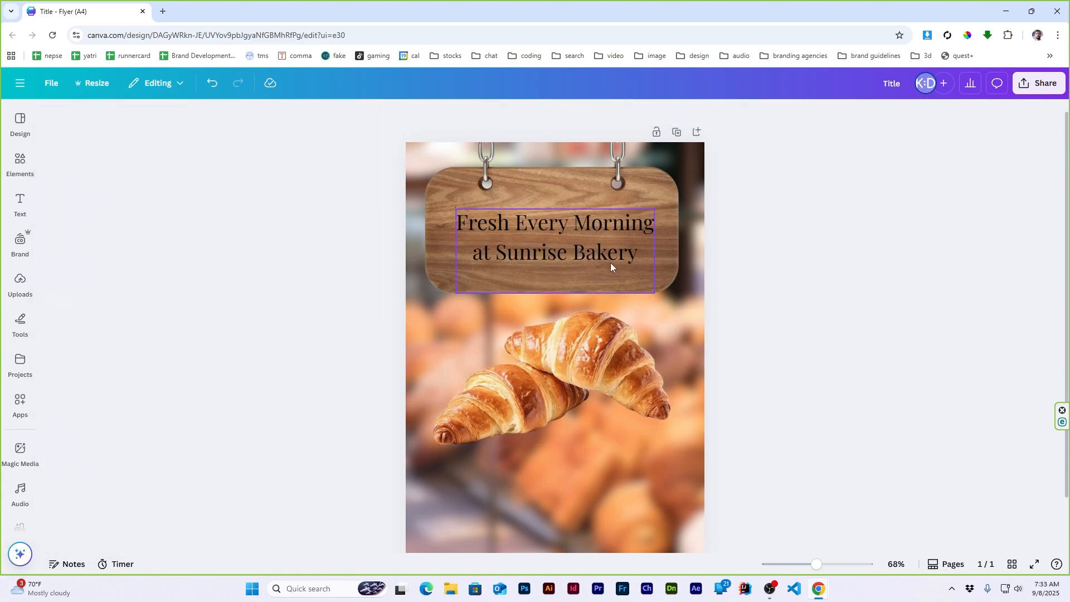
Change the headline's text color to white.
left_click(577, 248)
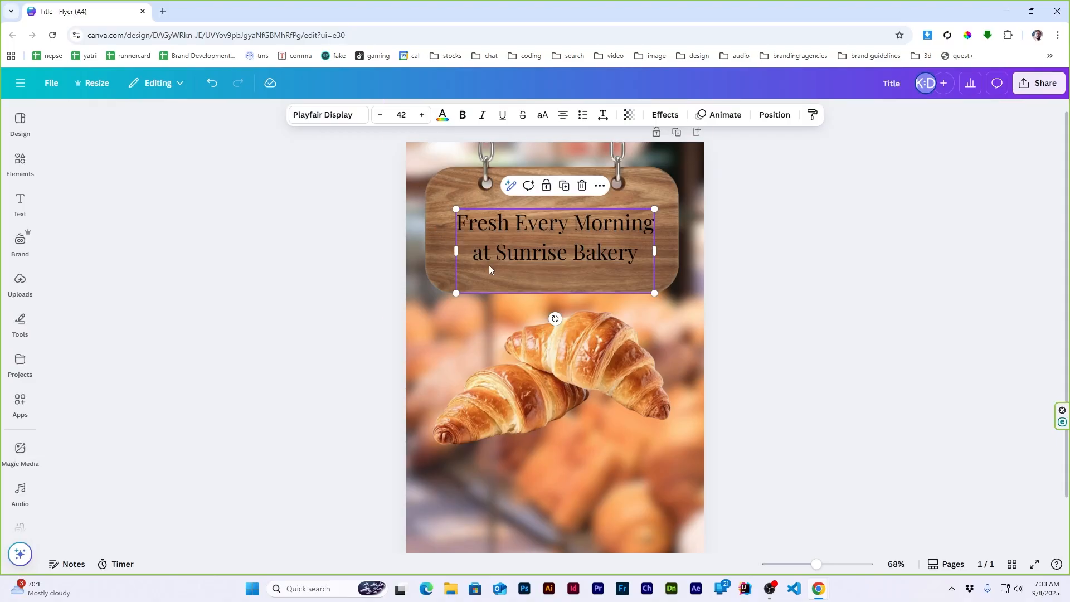
left_click(442, 116)
left_click(111, 201)
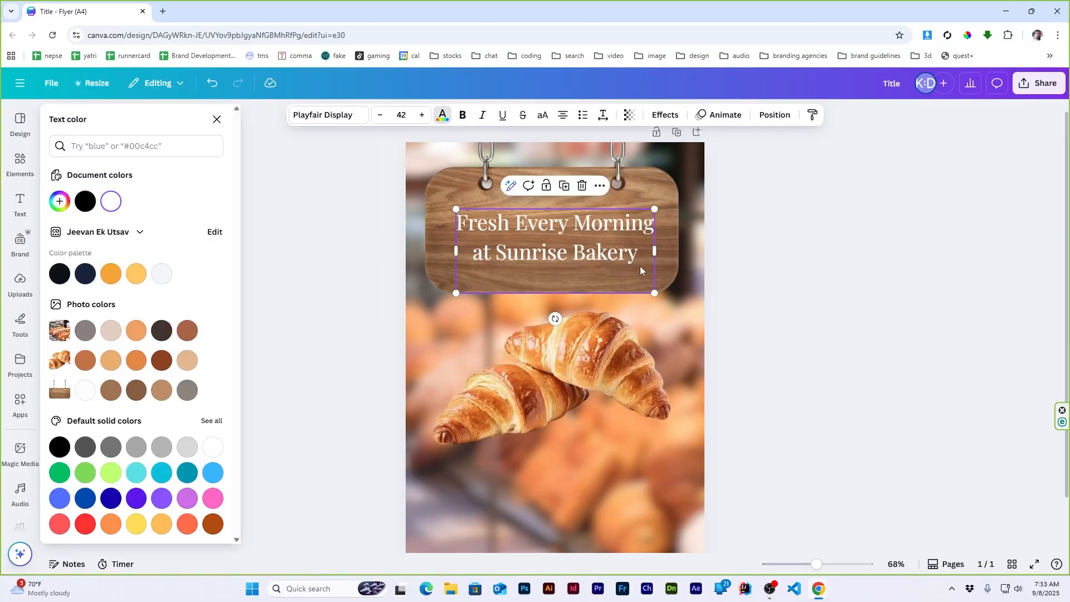
key("Escape")
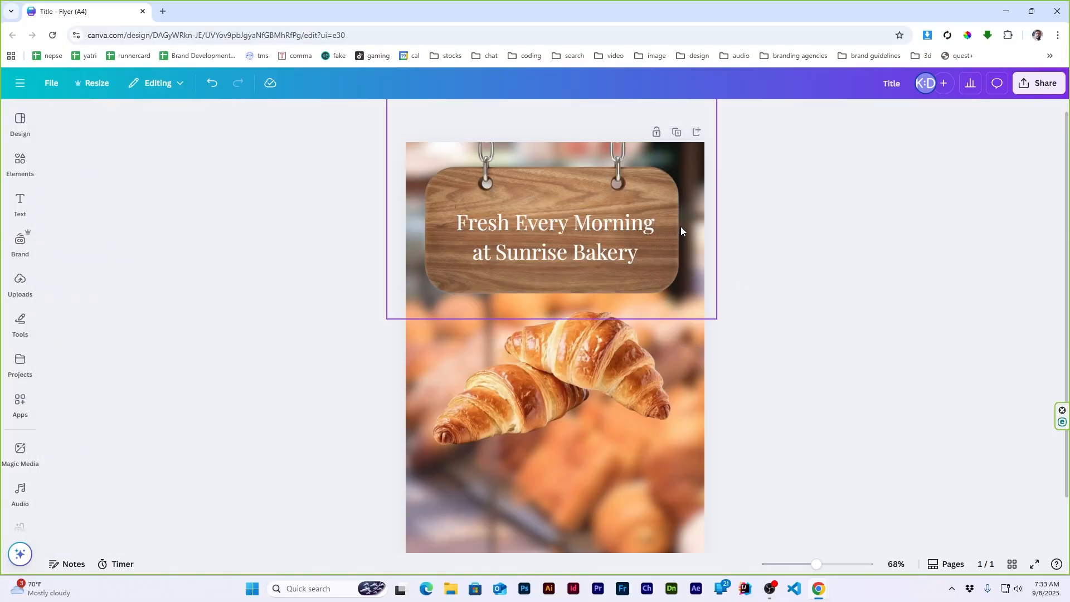
key("Escape")
Make the headline bold and move it slightly down on the wooden sign.
left_click(576, 235)
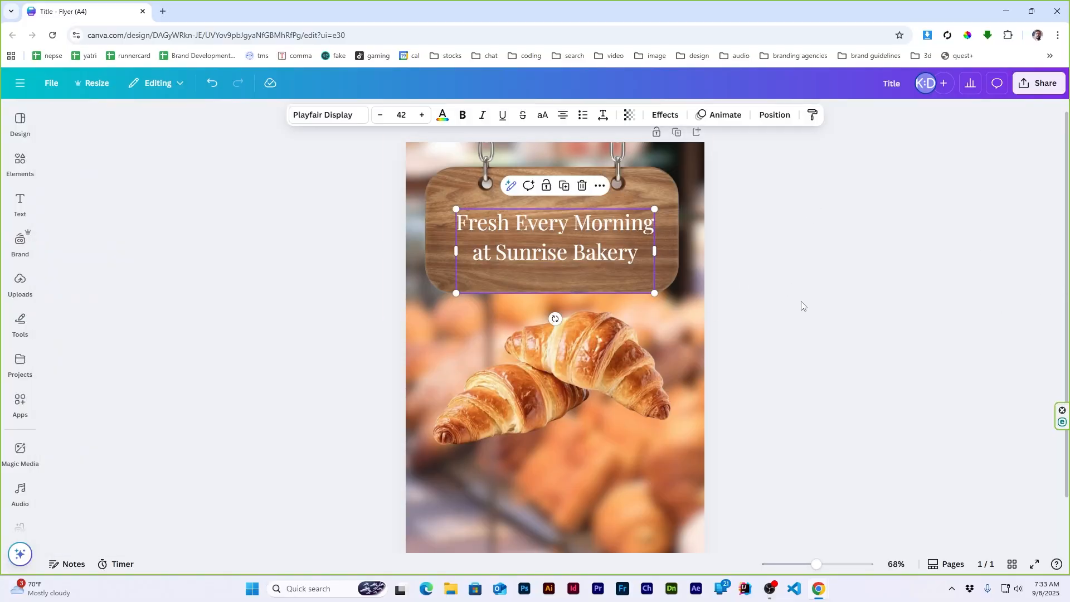
left_click(463, 115)
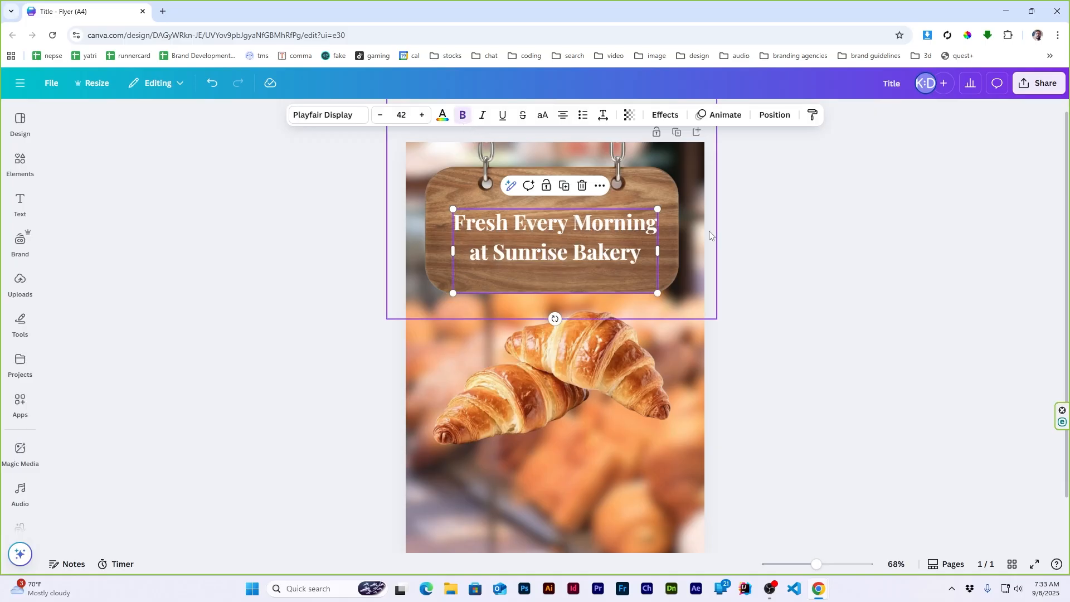
left_click(821, 298)
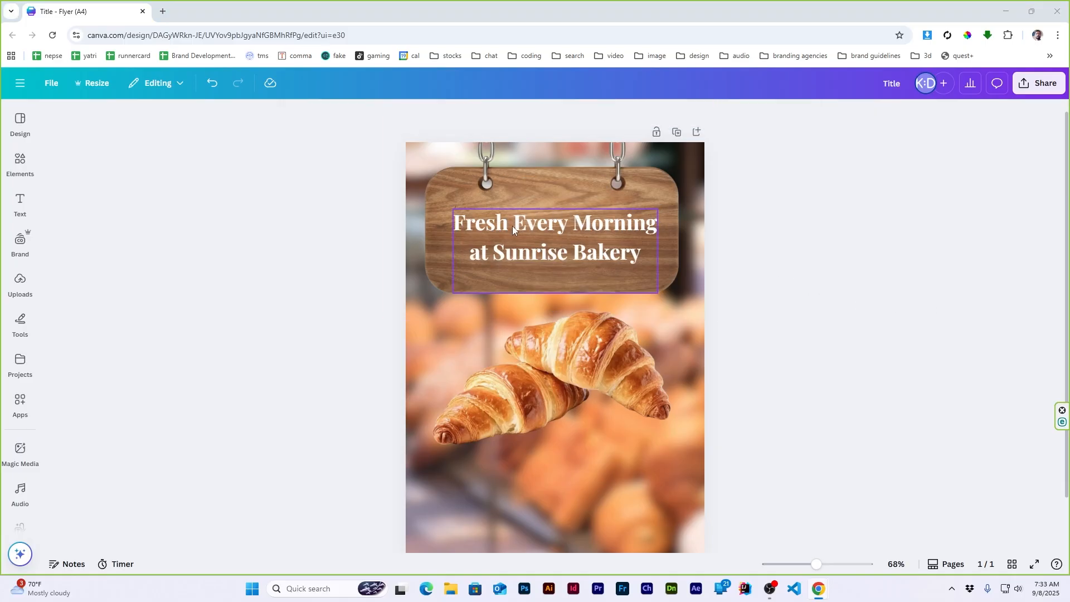
left_click_drag(512, 226, 513, 235)
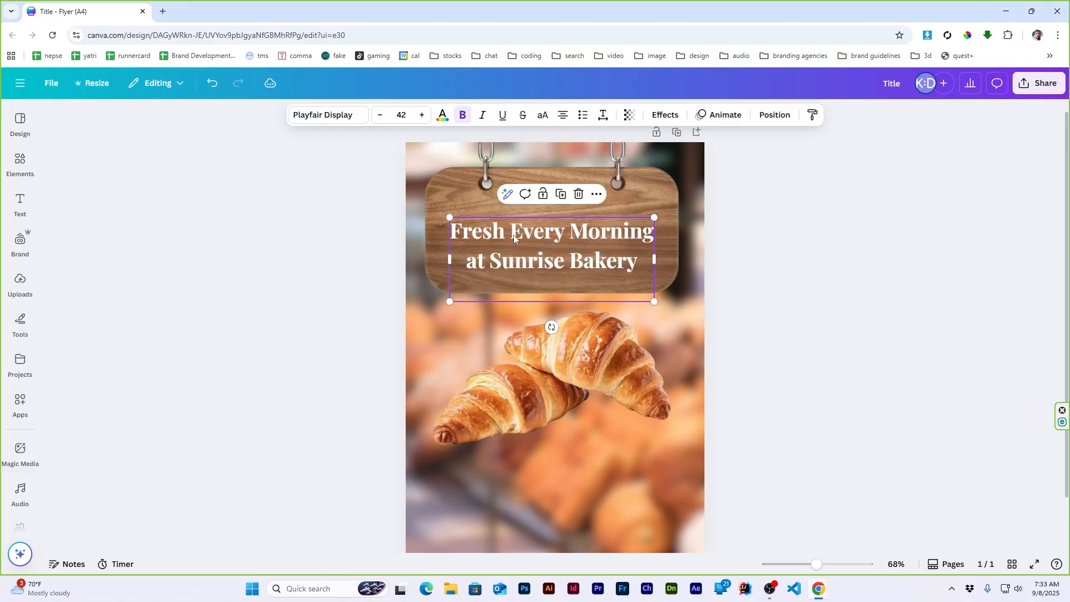
Search the graphics for "morning" and add the yellow sun with a white outline to the flyer.
double_click(615, 235)
left_click(811, 254)
left_click(20, 162)
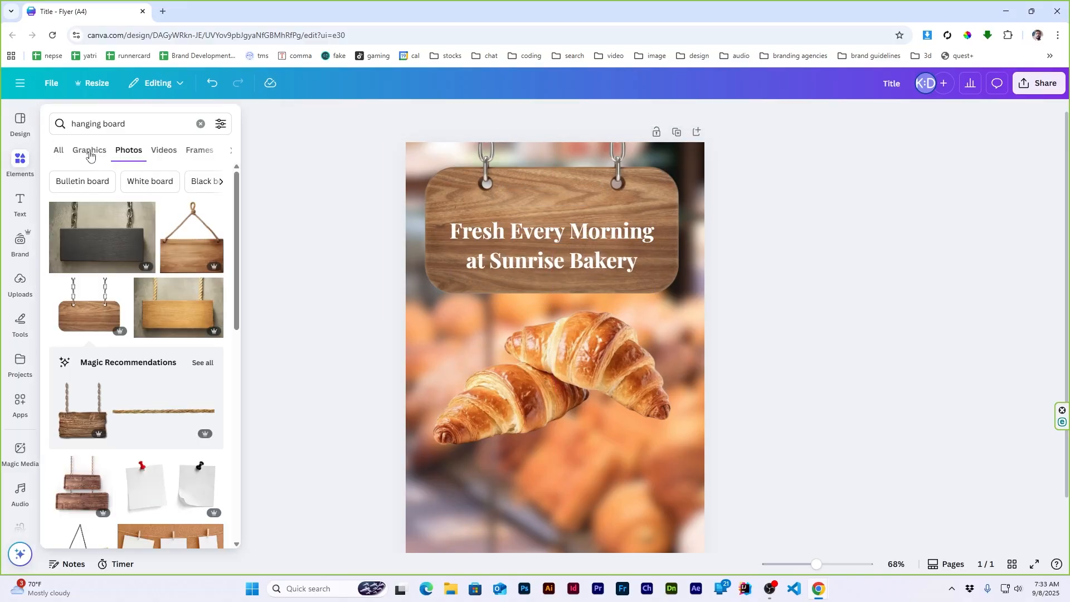
left_click(148, 122)
triple_click(153, 125)
type("morning")
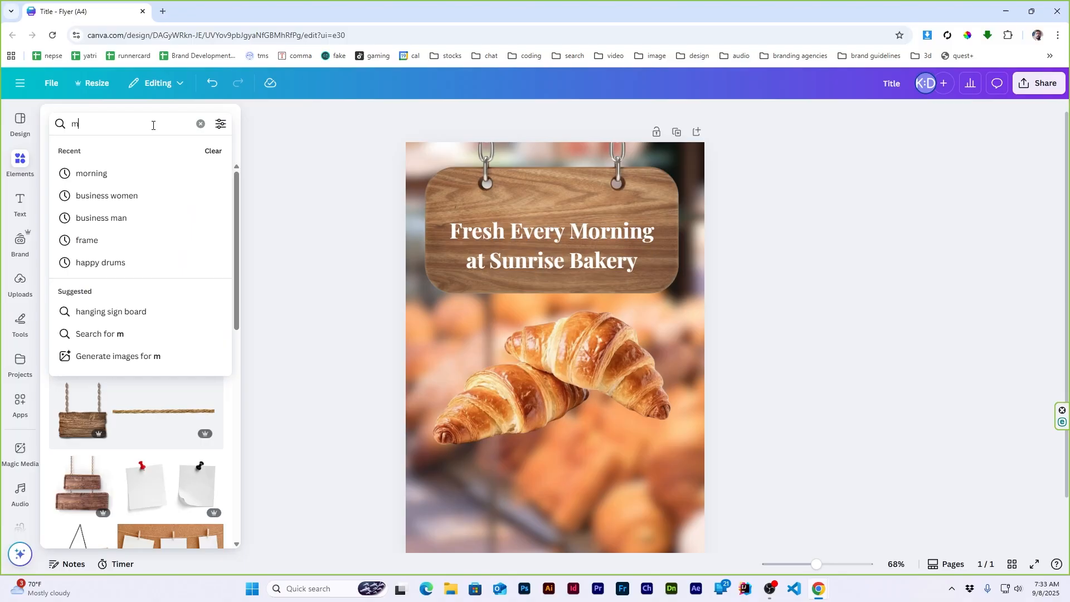
key("Return")
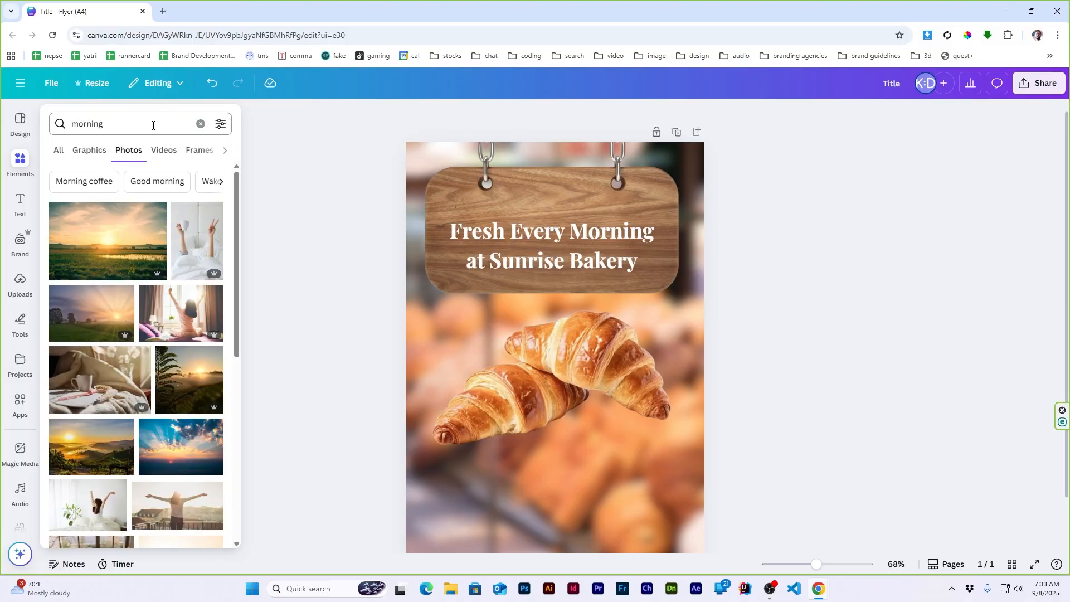
left_click(91, 149)
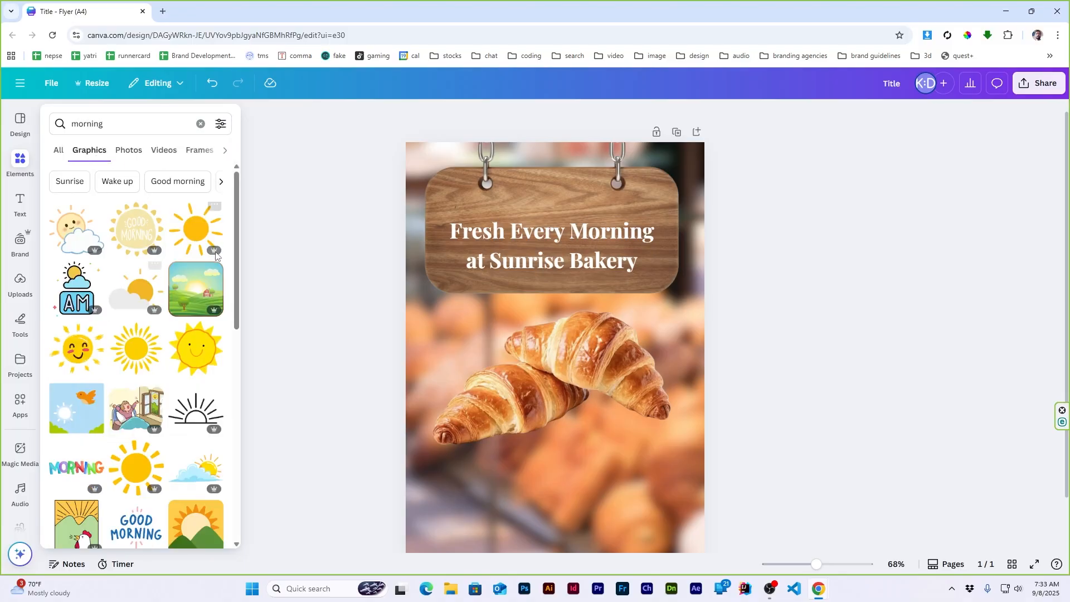
left_click(195, 228)
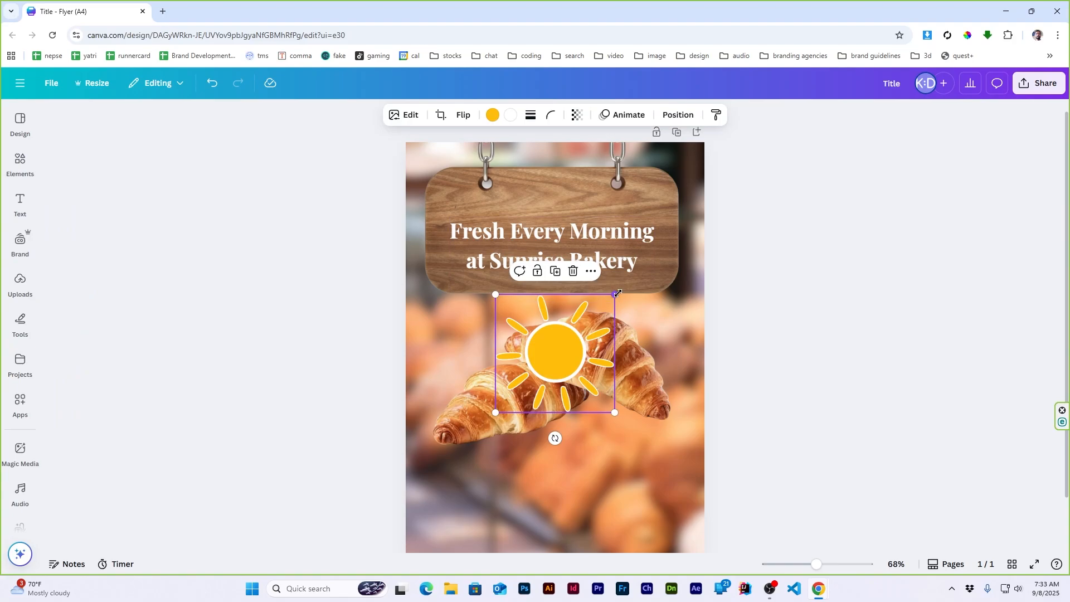
Shrink the sun graphic and place it on the wooden sign just above the headline.
left_click_drag(618, 292, 566, 340)
left_click_drag(536, 377, 544, 199)
left_click_drag(584, 160, 573, 164)
left_click(752, 273)
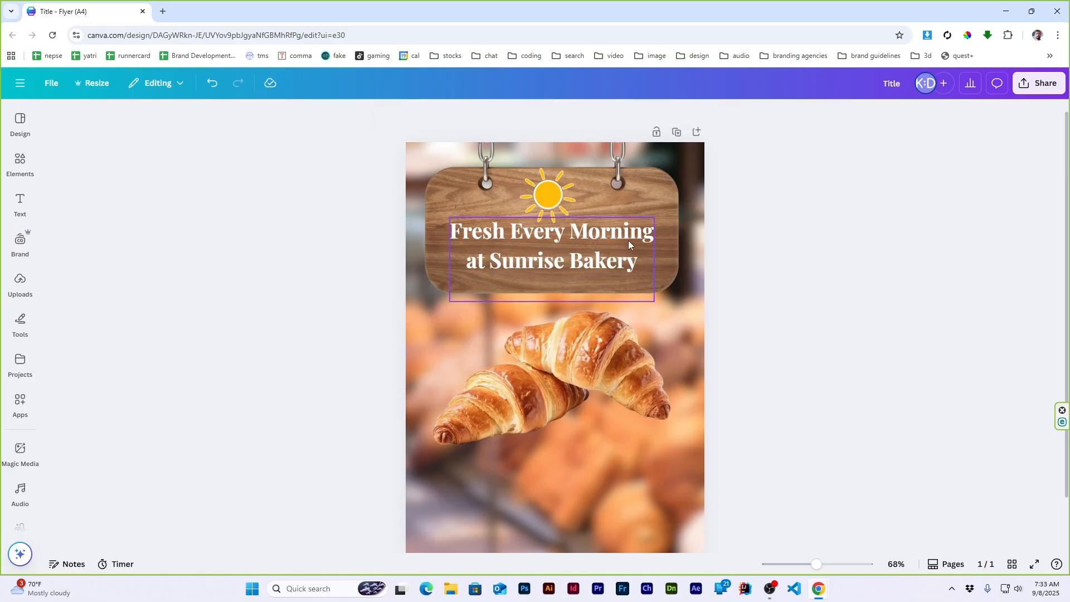
Color the word "Morning" in the headline with the sun's yellow from the document colors.
triple_click(608, 235)
double_click(600, 232)
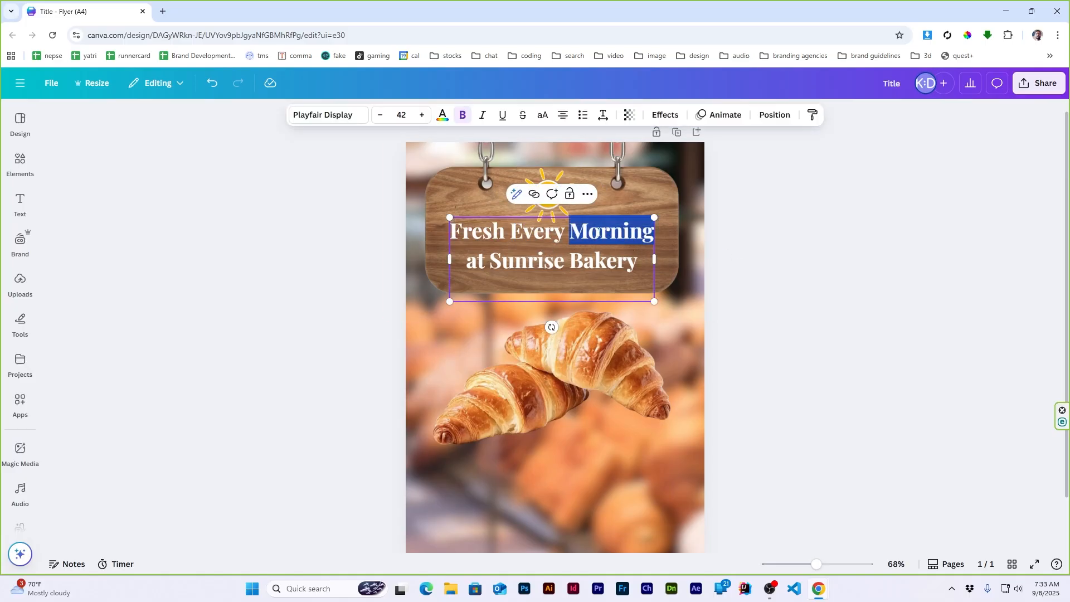
left_click(438, 118)
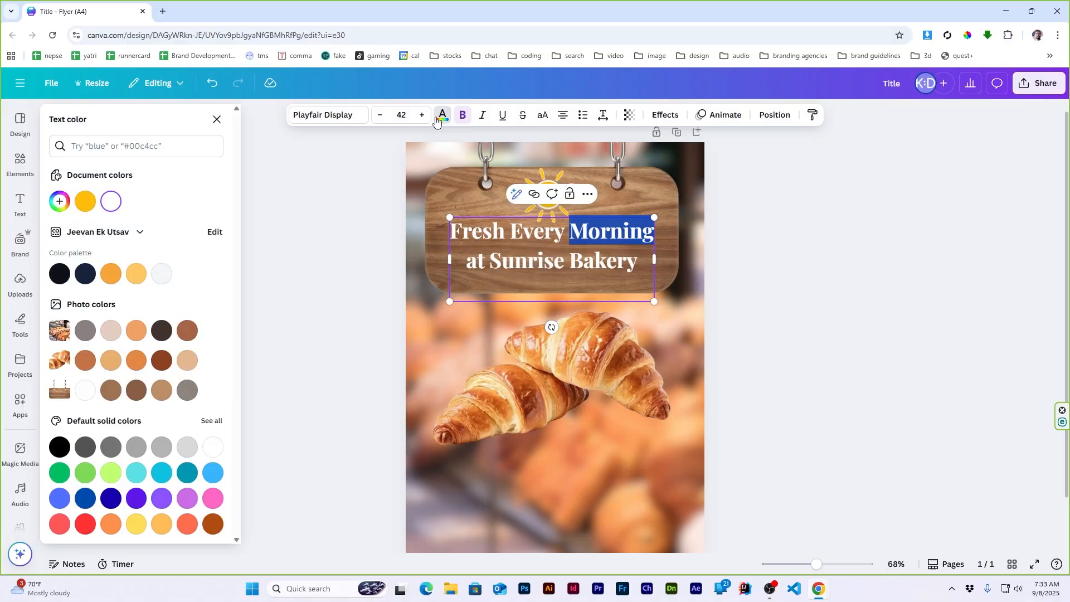
left_click(90, 211)
left_click(786, 277)
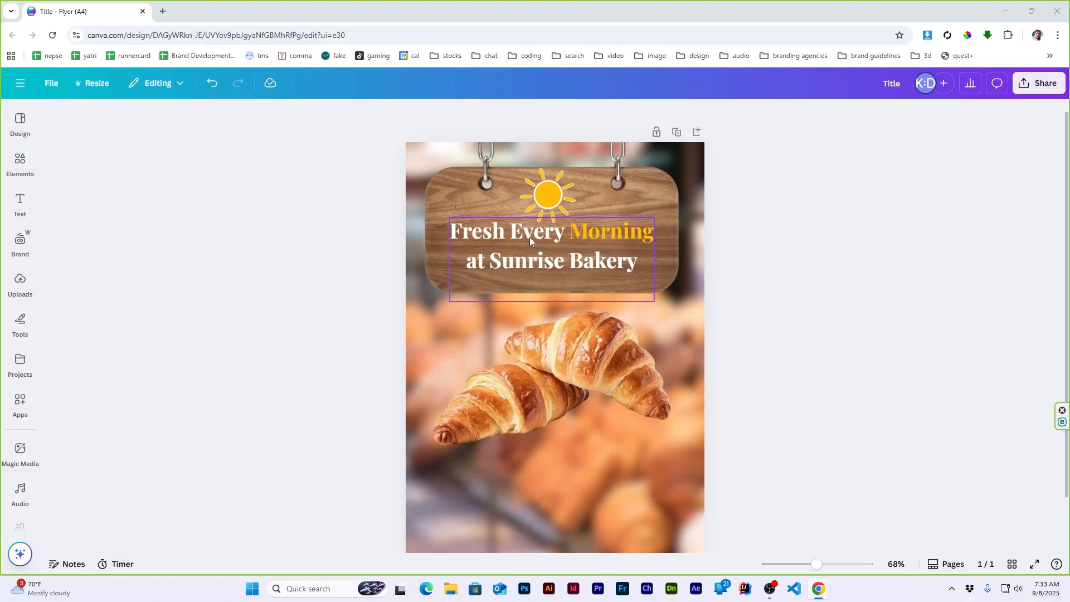
Add a subtitle text reading "Artisan breads, pastries & coffee — made daily".
mouse_move(22, 207)
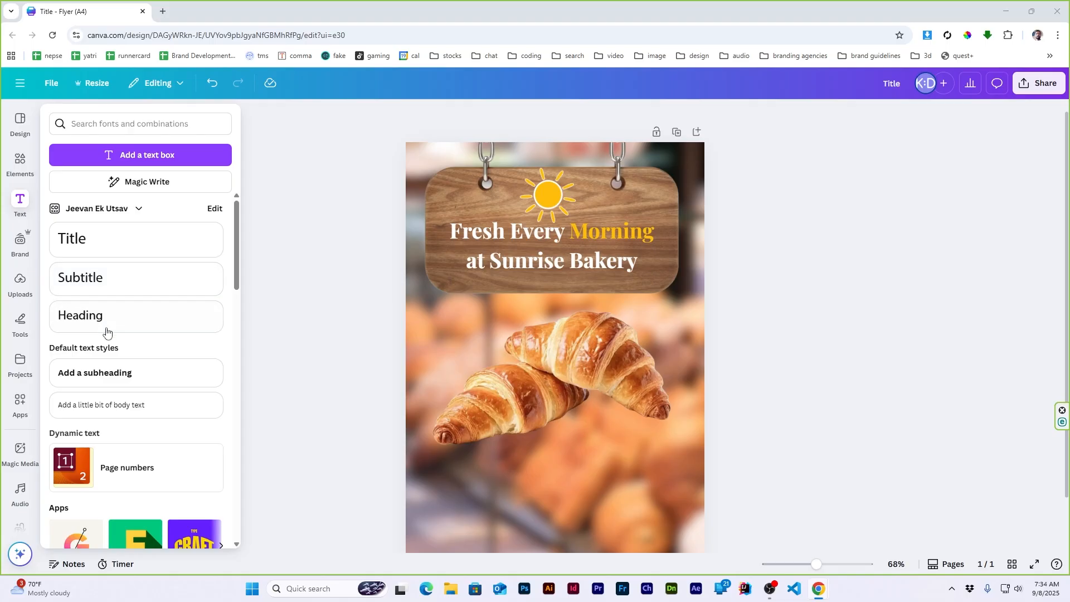
left_click(105, 287)
key("ctrl+v")
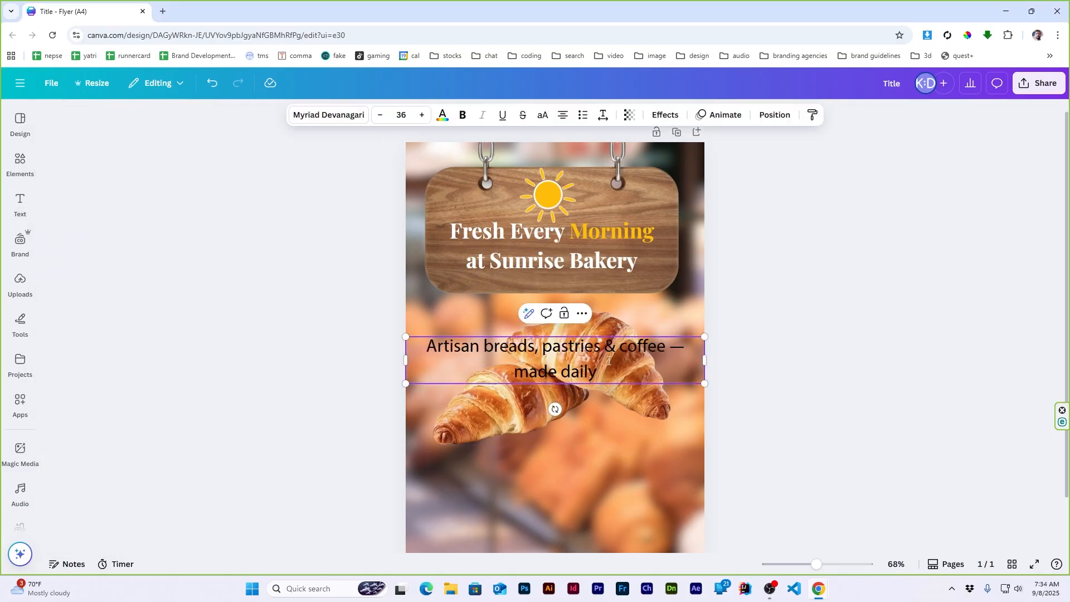
Search the fonts for "lora" and set the whole tagline in Lora.
key("ctrl+a")
left_click(328, 114)
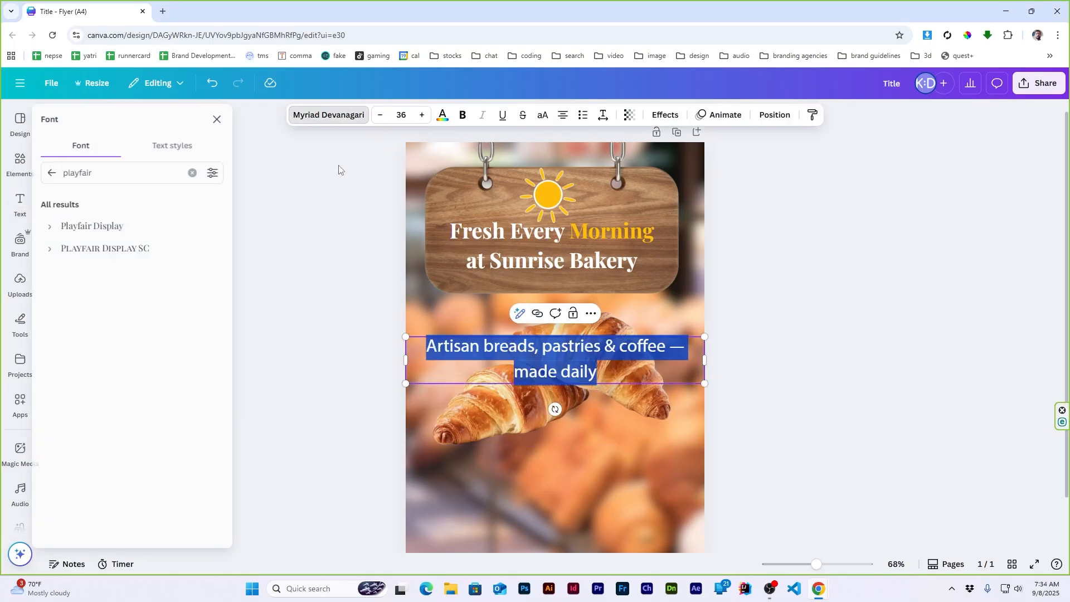
left_click(122, 182)
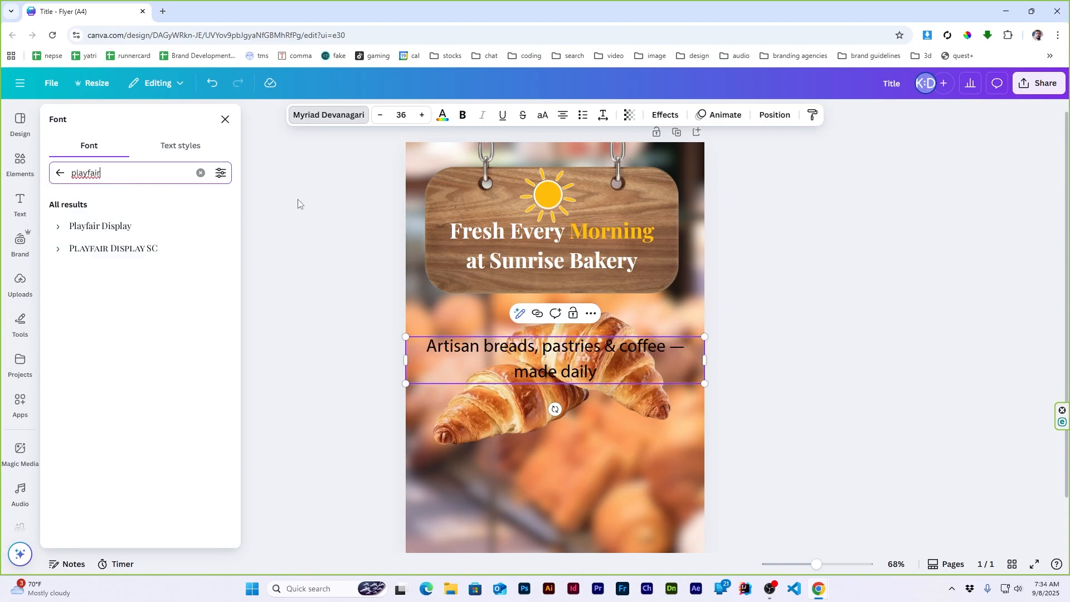
double_click(131, 171)
type("lora")
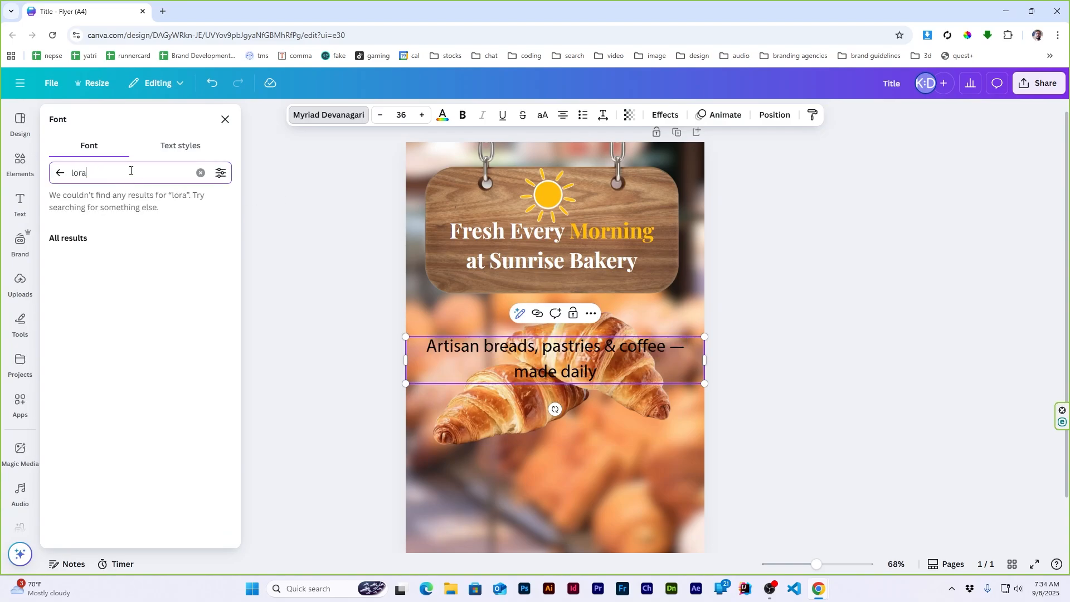
left_click(78, 227)
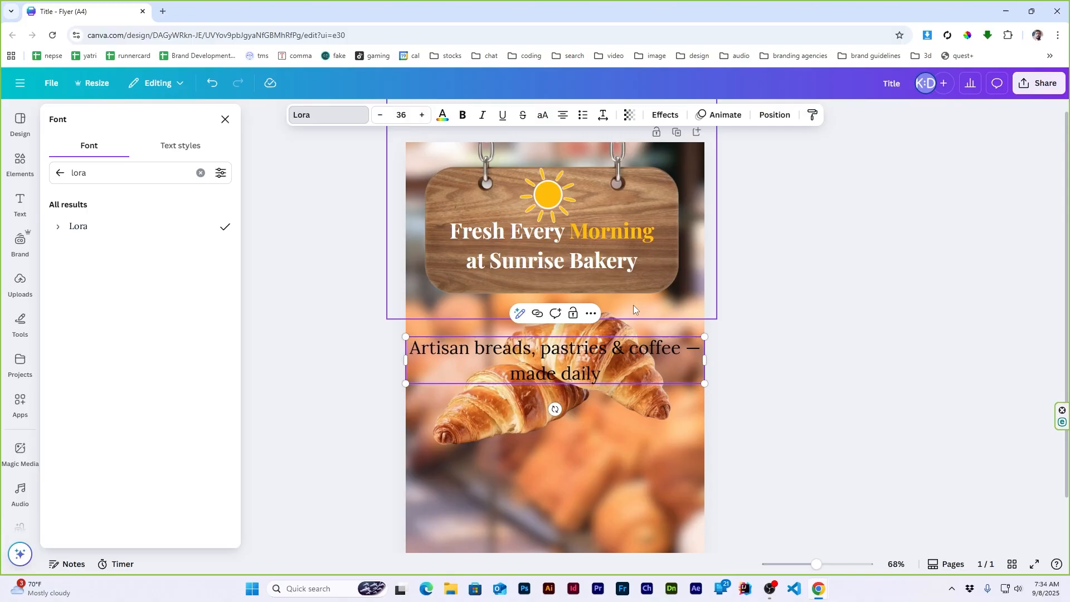
left_click(868, 330)
Shrink the tagline to size 14 on one line and place it on the wooden sign below the headline.
left_click(624, 366)
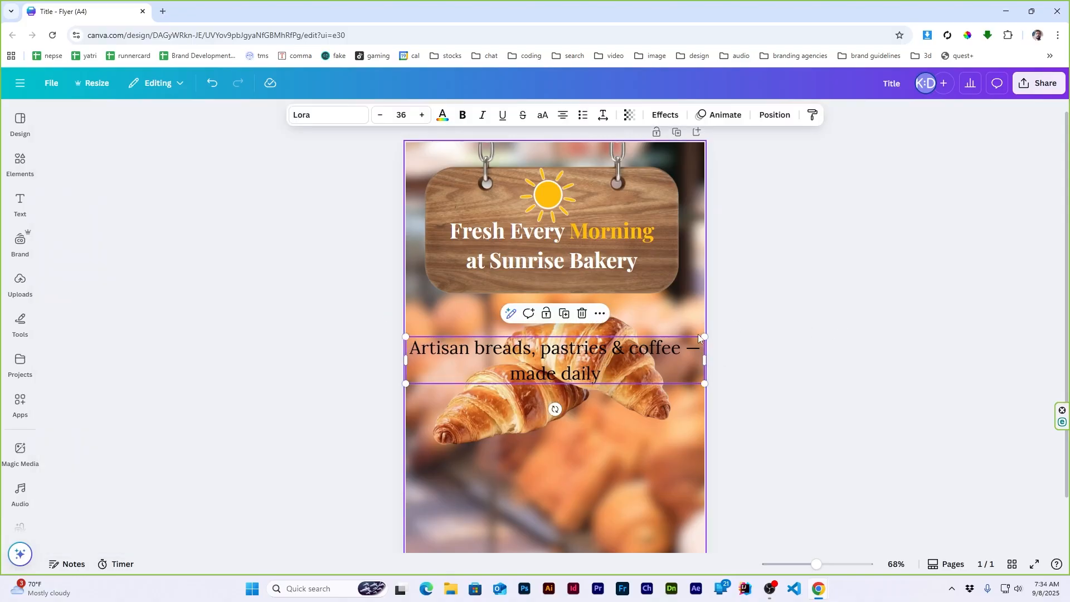
left_click_drag(704, 337, 581, 356)
left_click_drag(493, 360, 555, 277)
left_click_drag(650, 291, 627, 277)
left_click(867, 271)
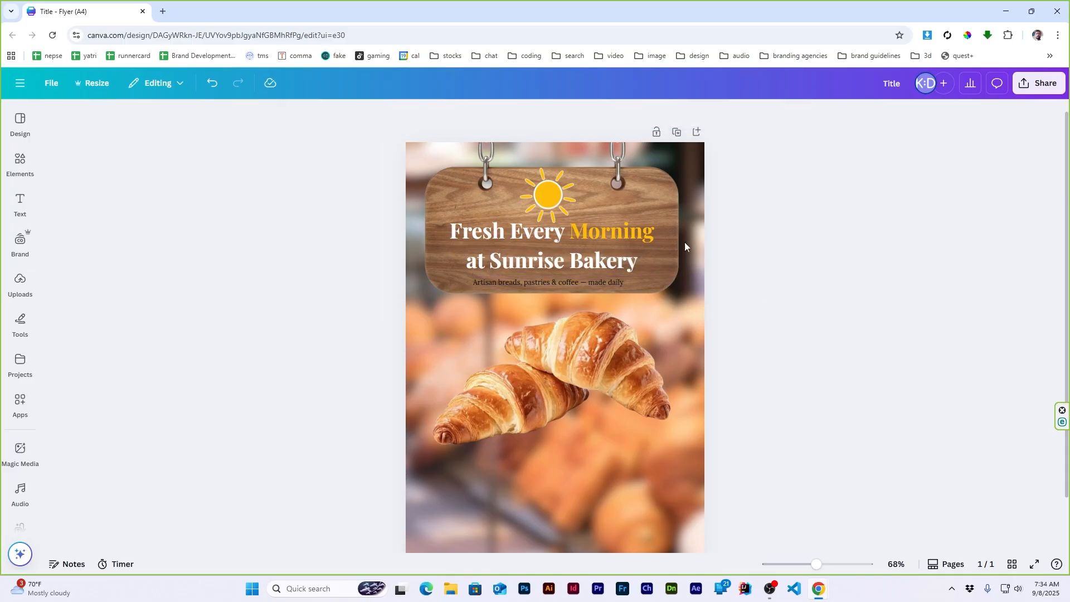
Reduce the headline's line spacing so its two lines sit closer together.
scroll(566, 216, "up", 5)
left_click(571, 281)
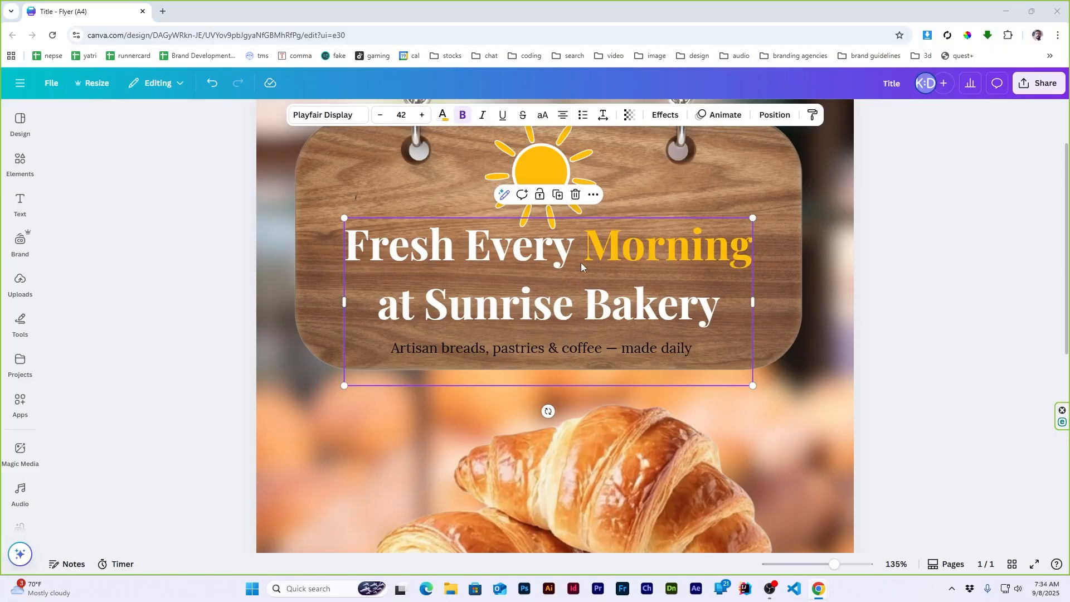
left_click(1003, 272)
left_click(591, 291)
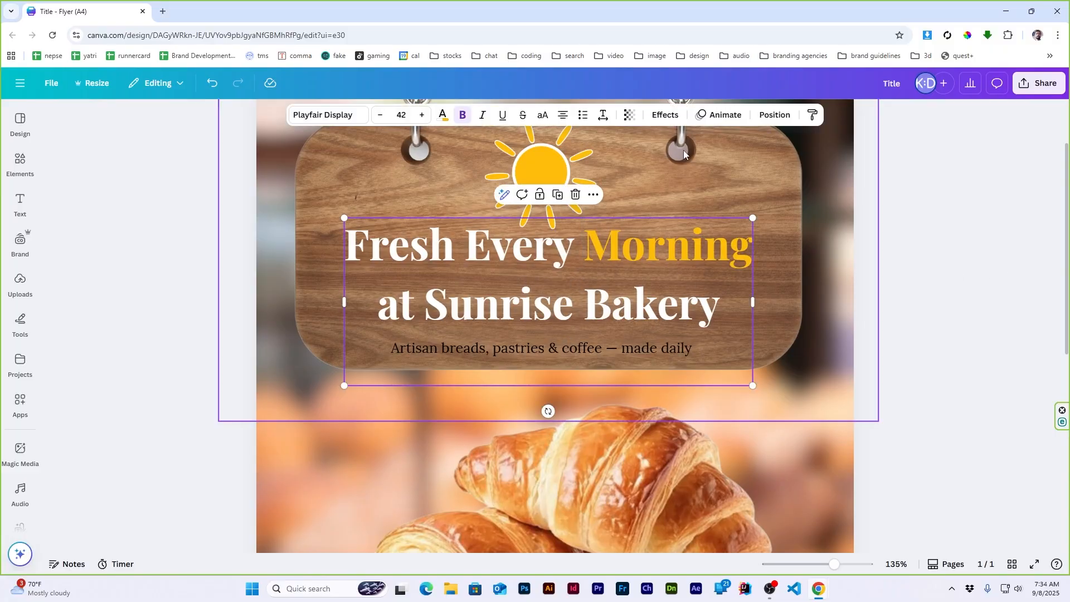
left_click(603, 115)
left_click_drag(583, 199, 569, 200)
left_click(854, 310)
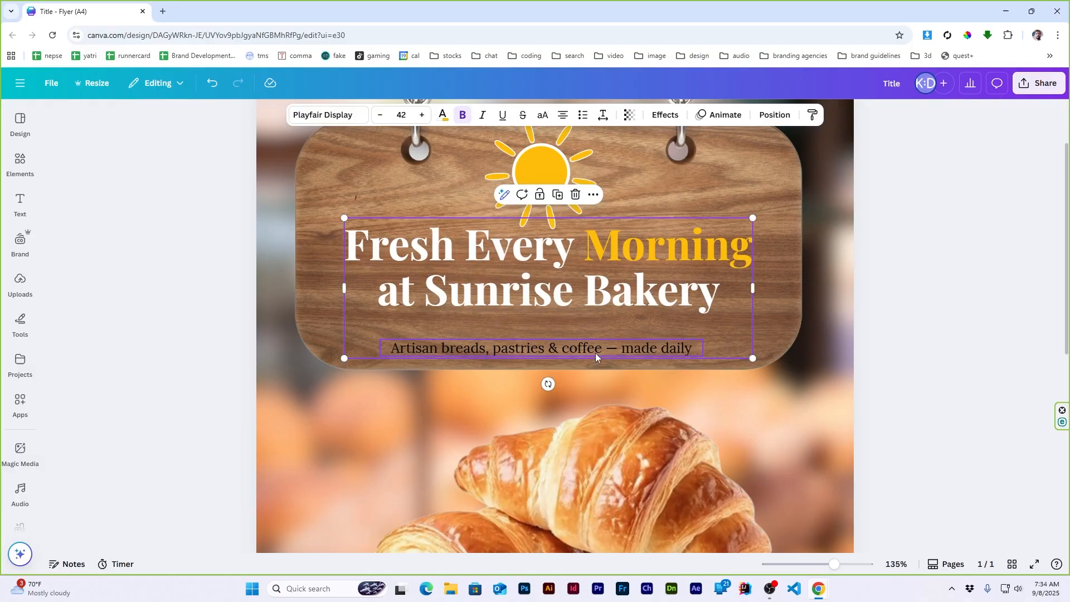
Move the tagline up closer to the headline and change its text color to white.
left_click_drag(594, 351, 594, 334)
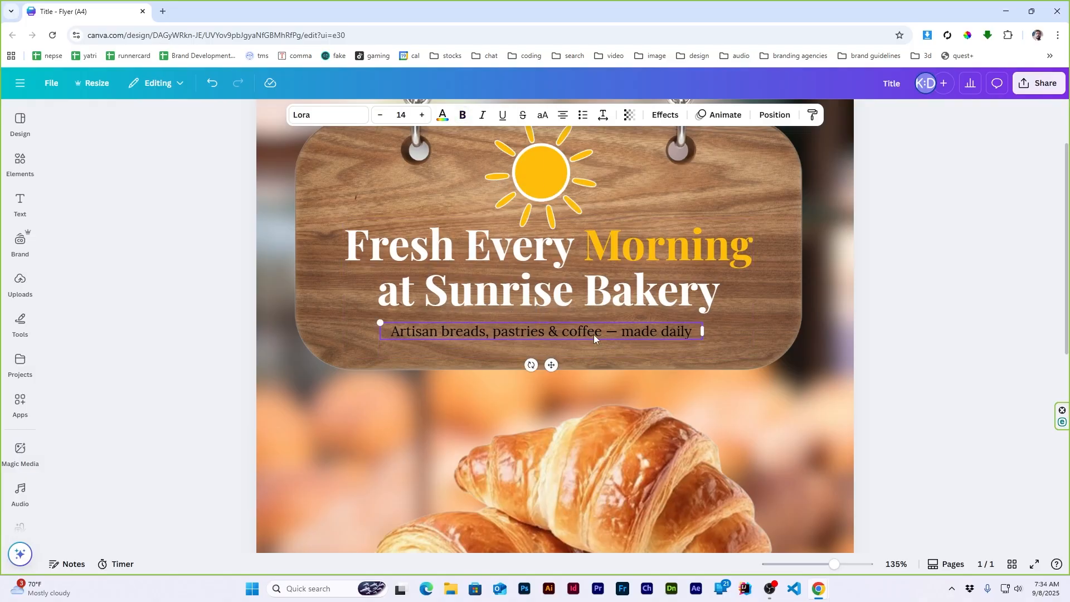
left_click(439, 124)
left_click(162, 274)
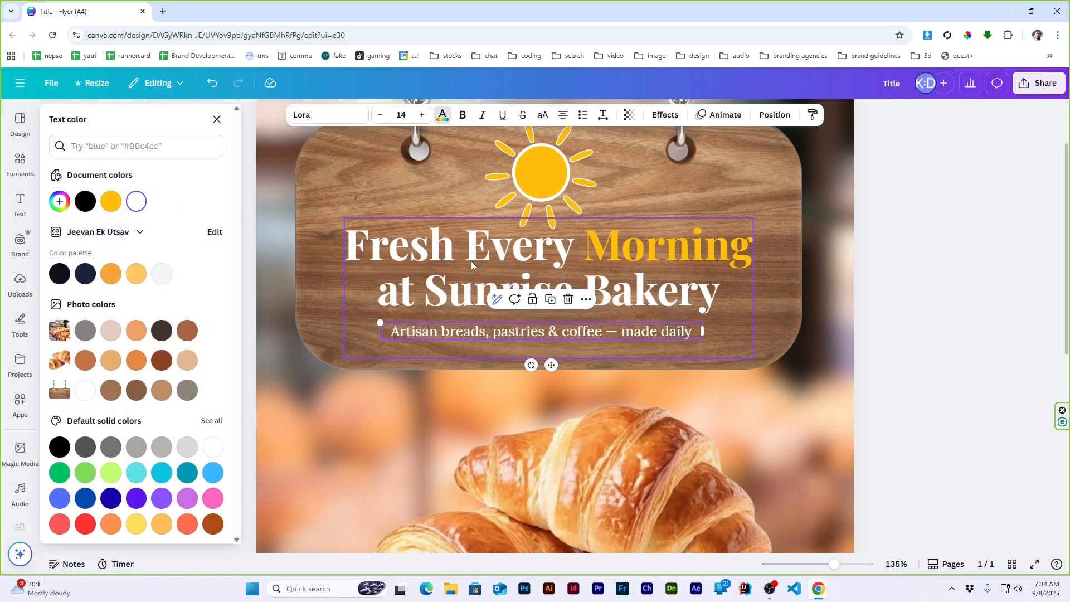
left_click(946, 302)
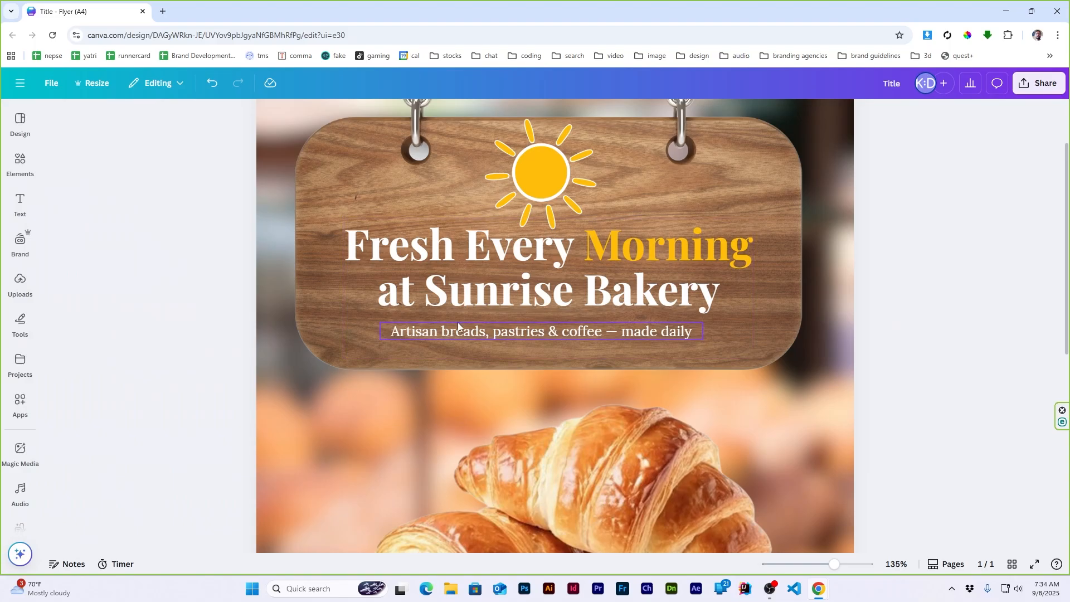
Search the elements for "line".
left_click(20, 161)
left_click(168, 126)
type("line")
key("Return")
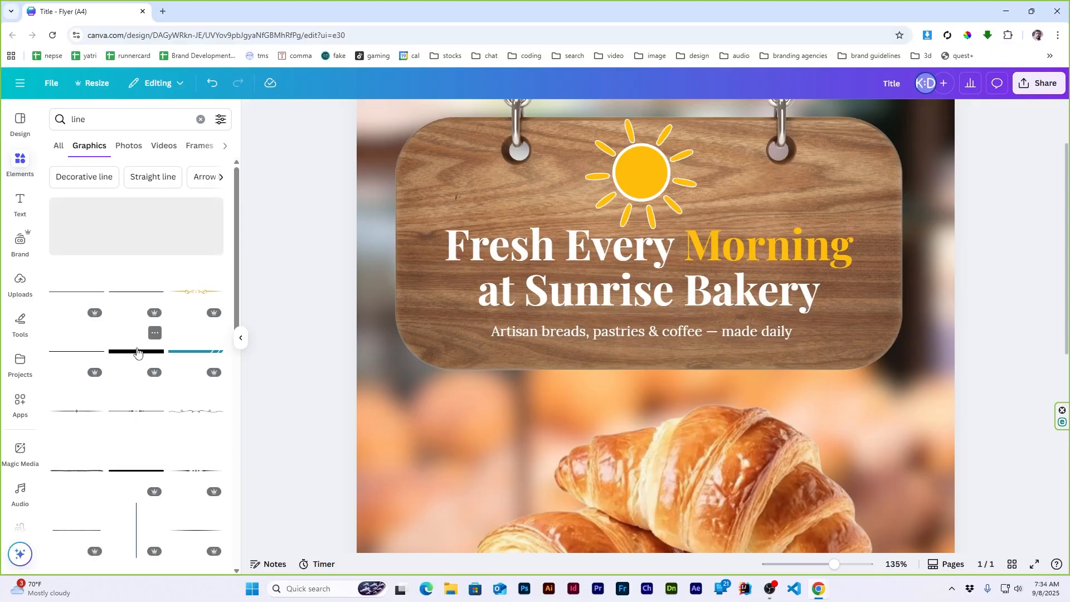
Try to use a thick black line graphic at the tagline, stretching it along the text.
left_click(137, 352)
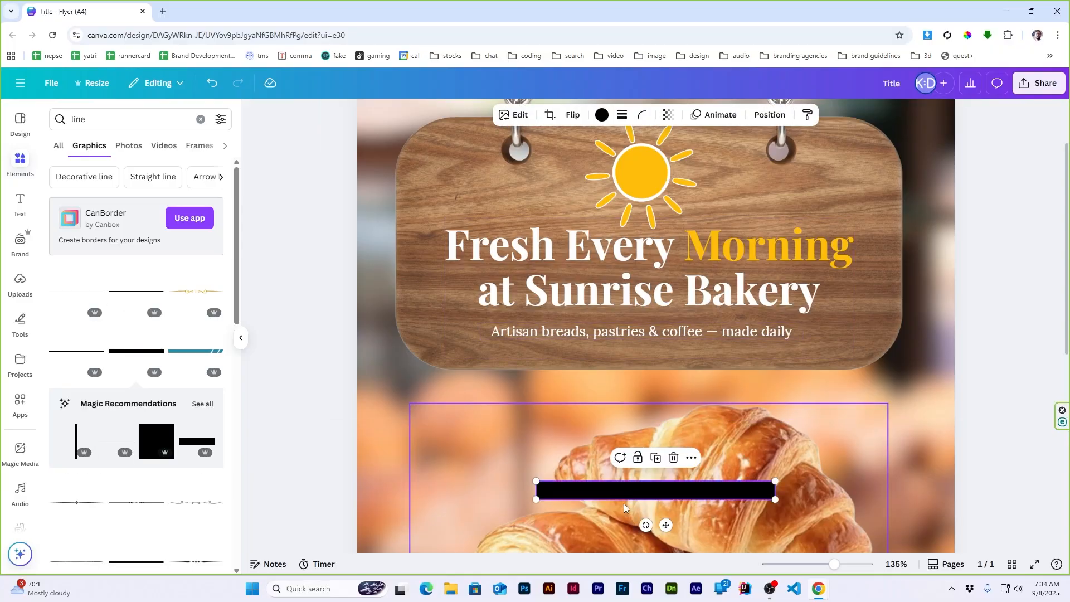
left_click_drag(629, 486, 575, 328)
left_click_drag(722, 333, 772, 332)
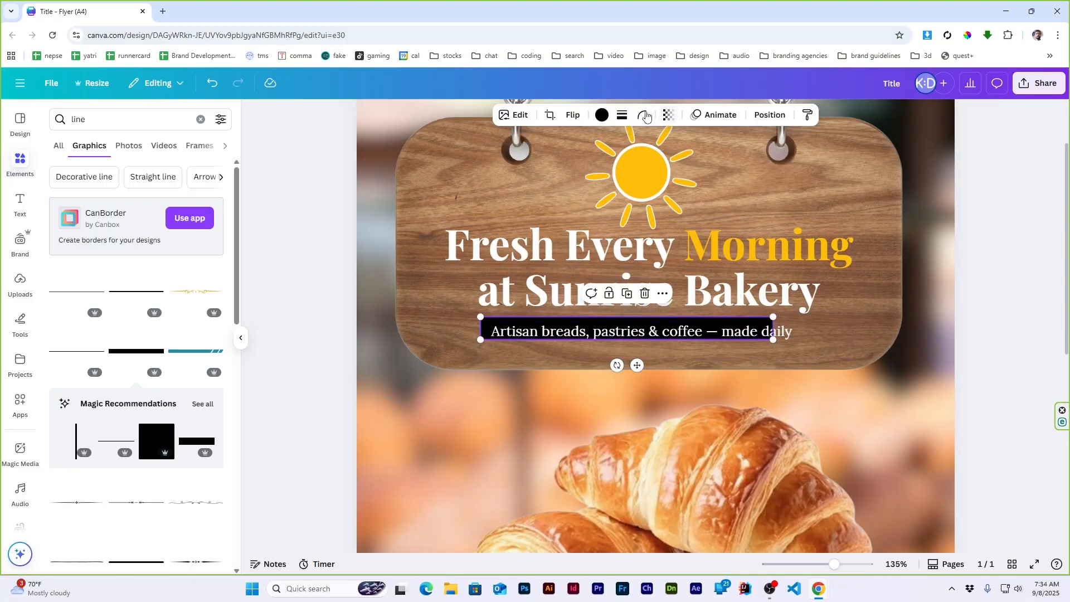
left_click(622, 116)
left_click(841, 333)
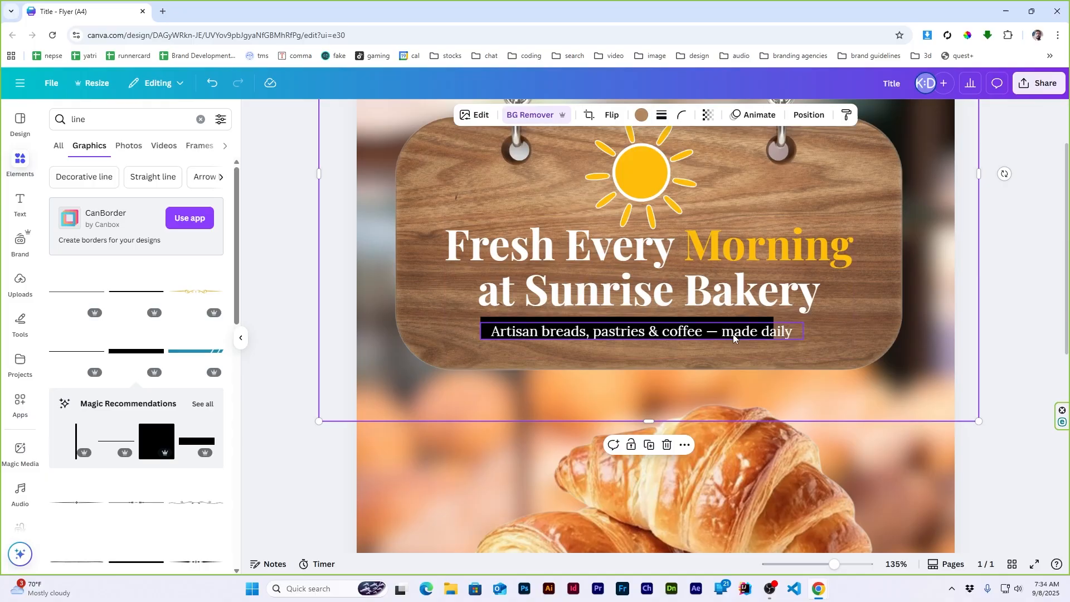
Undo the thick black line's resizing and move, and delete it from the flyer.
key("ctrl+z")
key("ctrl+z")
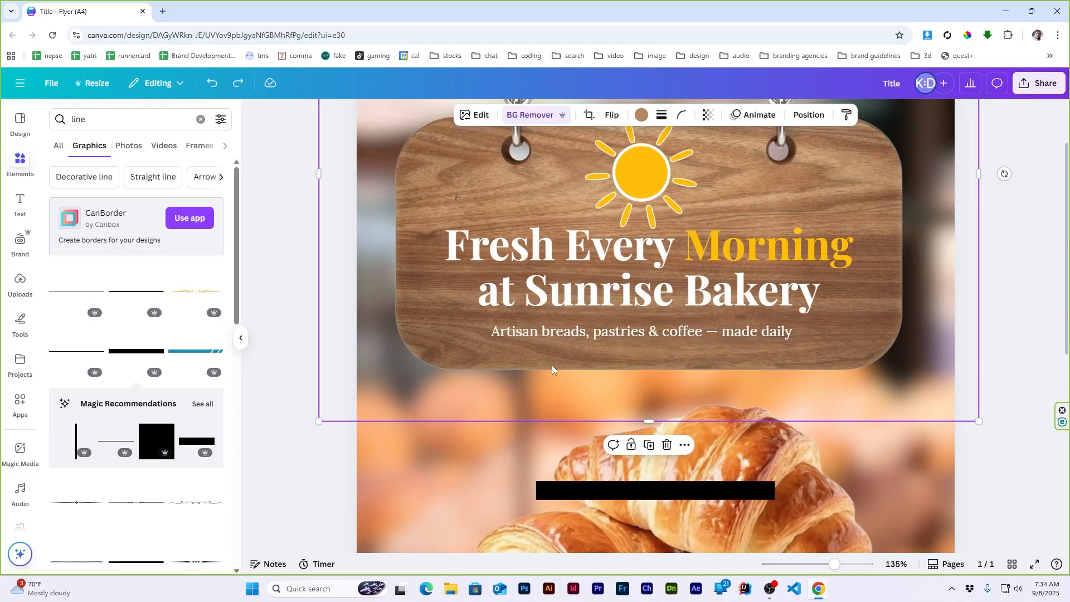
left_click(646, 490)
key("Delete")
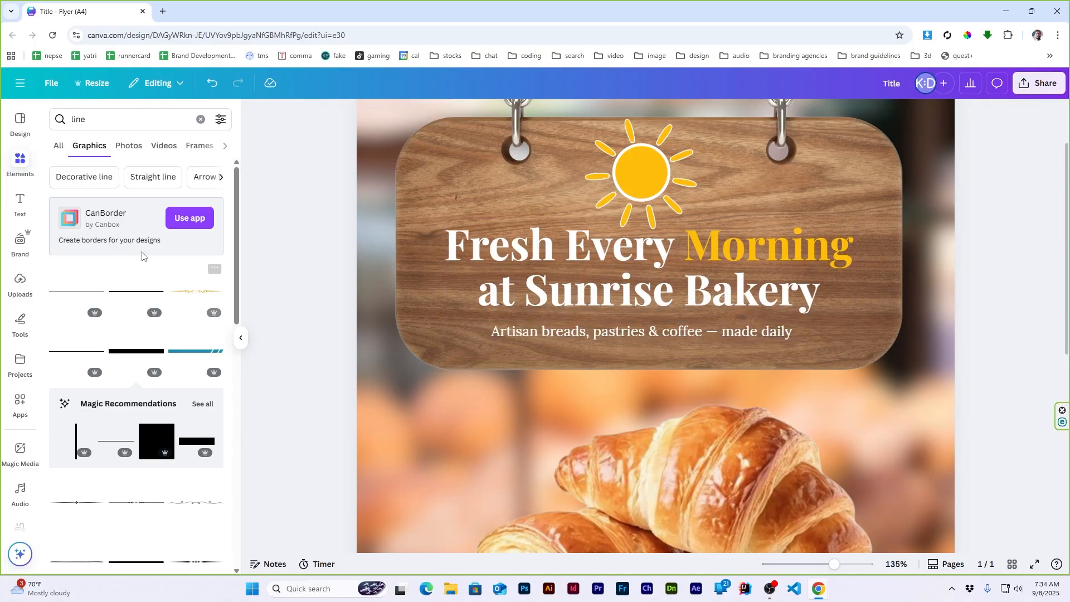
Add plain solid line shapes above and below the tagline, each spanning slightly wider than the text.
left_click(57, 144)
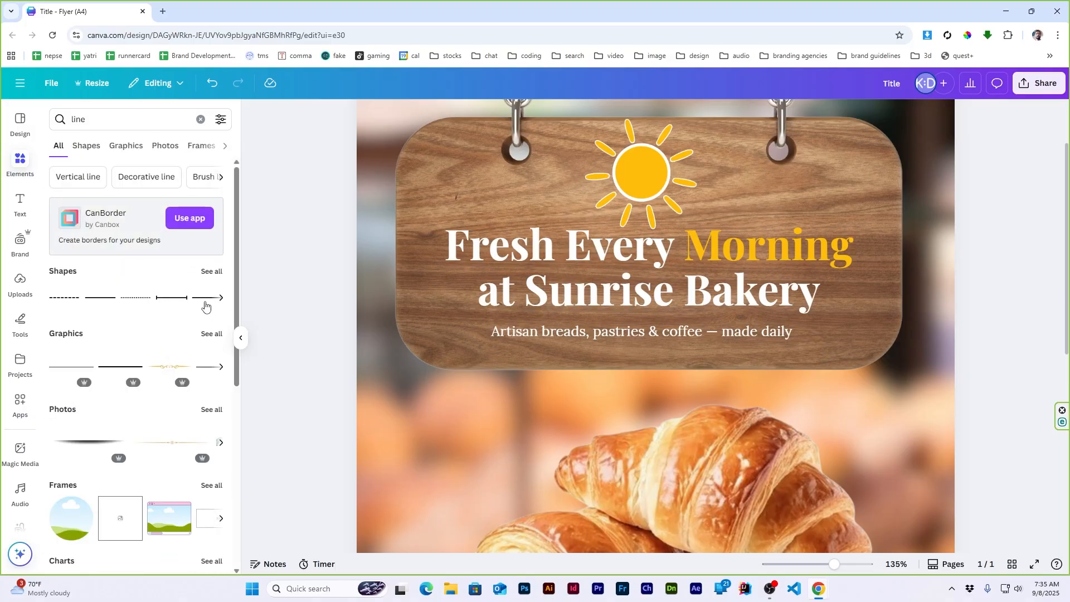
left_click(212, 270)
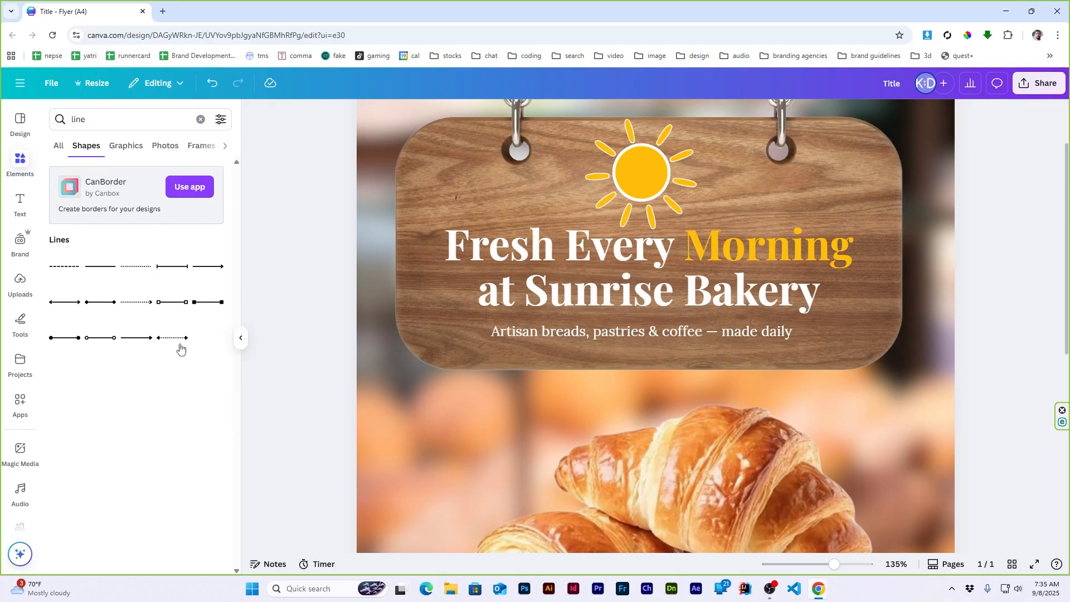
left_click_drag(100, 270, 538, 321)
left_click_drag(667, 320, 748, 344)
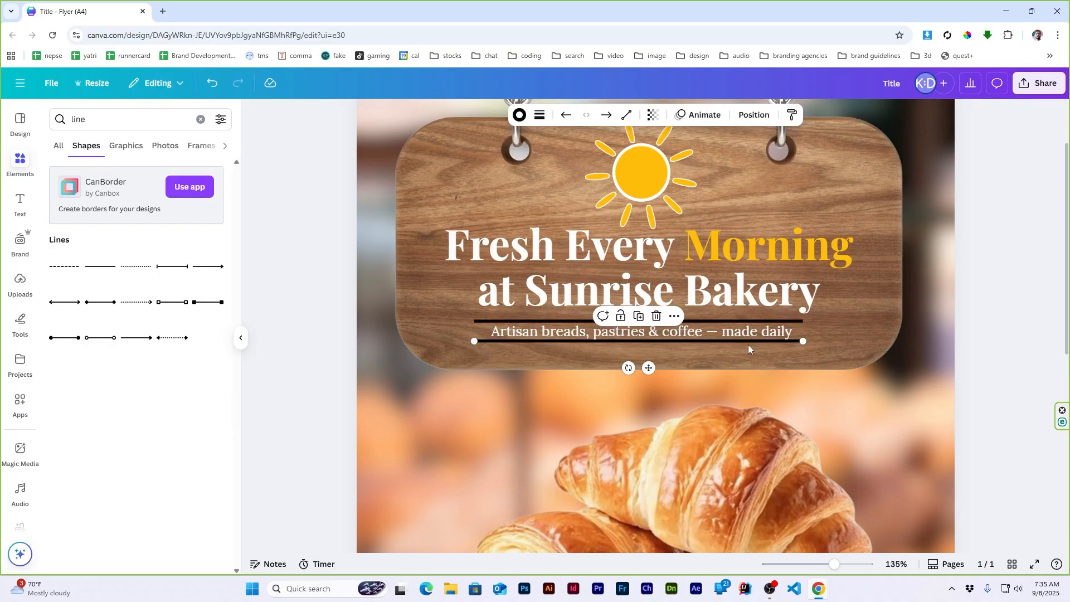
Change the stroke color of both lines around the tagline to white.
left_click(518, 116)
left_click(136, 197)
left_click(494, 321)
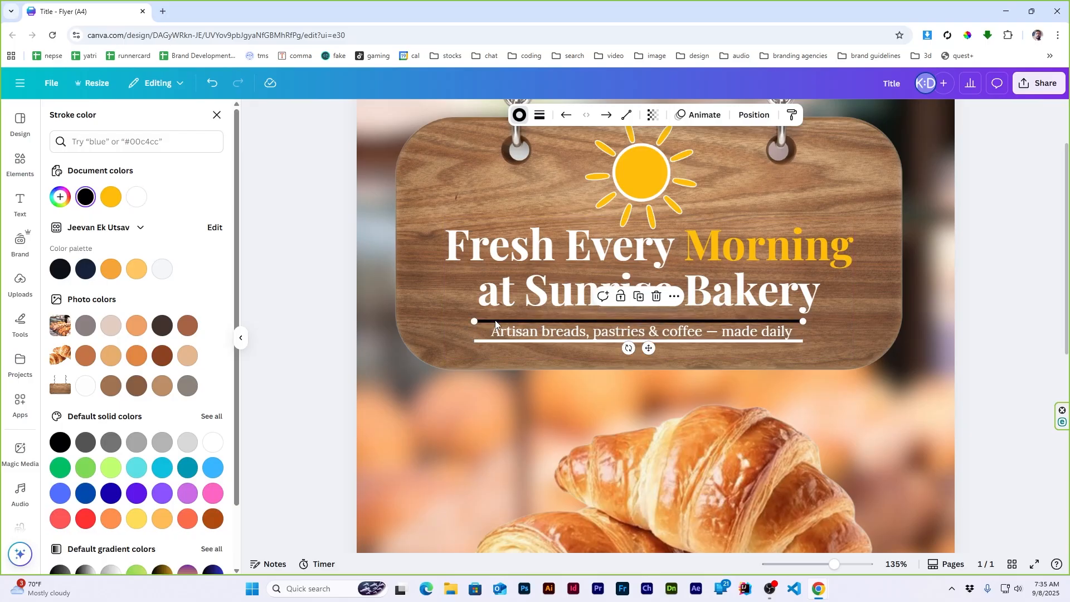
left_click(136, 197)
key("Escape")
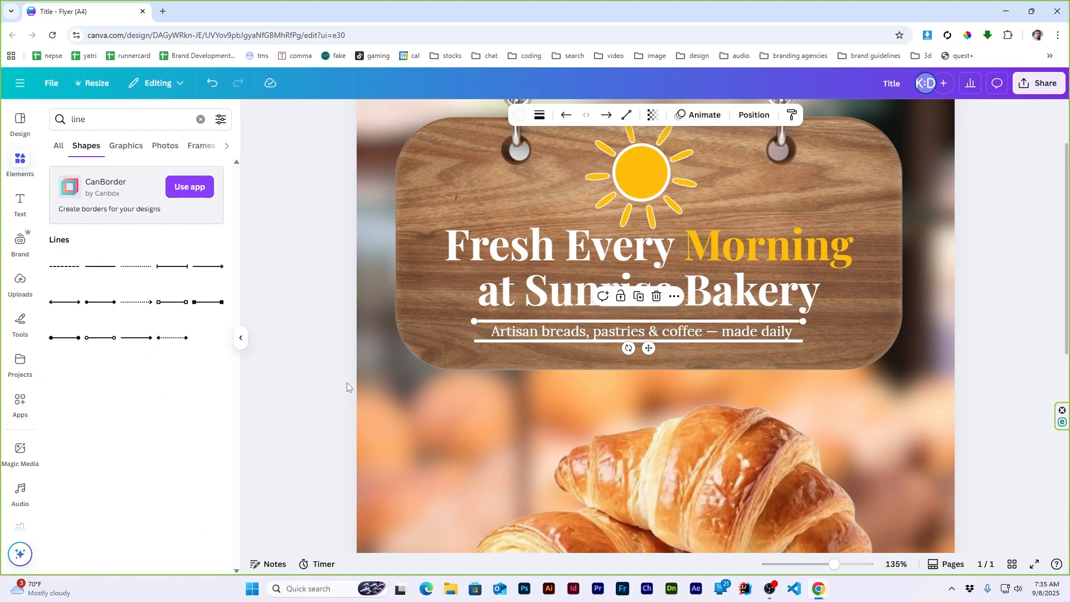
left_click(347, 383)
scroll(347, 384, "down", 3)
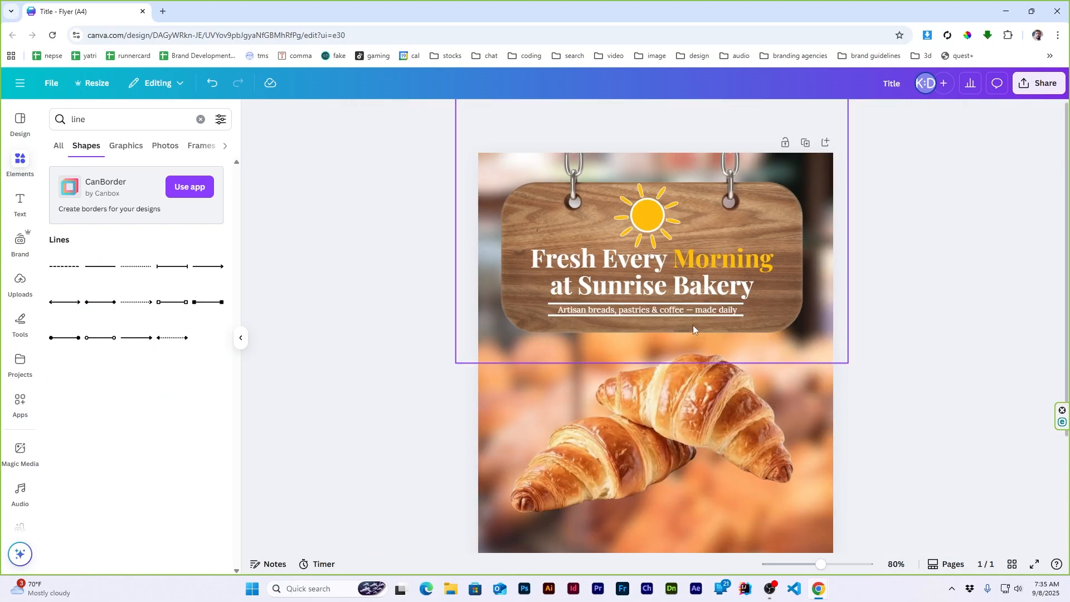
Set the stroke weight of both white lines around the tagline to 2.
scroll(695, 272, "up", 5, "ctrl")
left_click(560, 346)
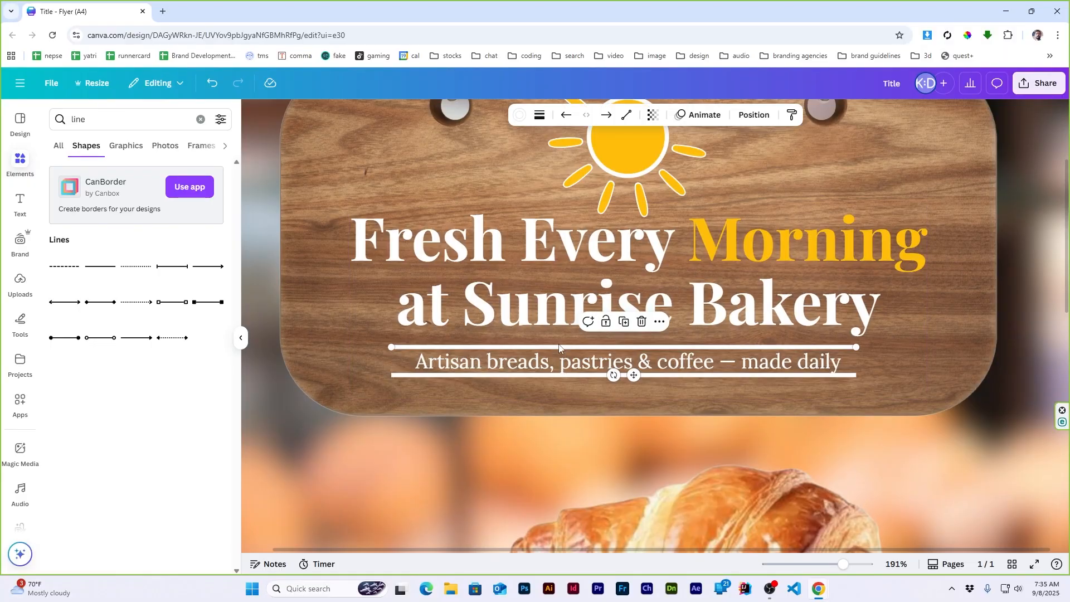
left_click(539, 115)
left_click(603, 215)
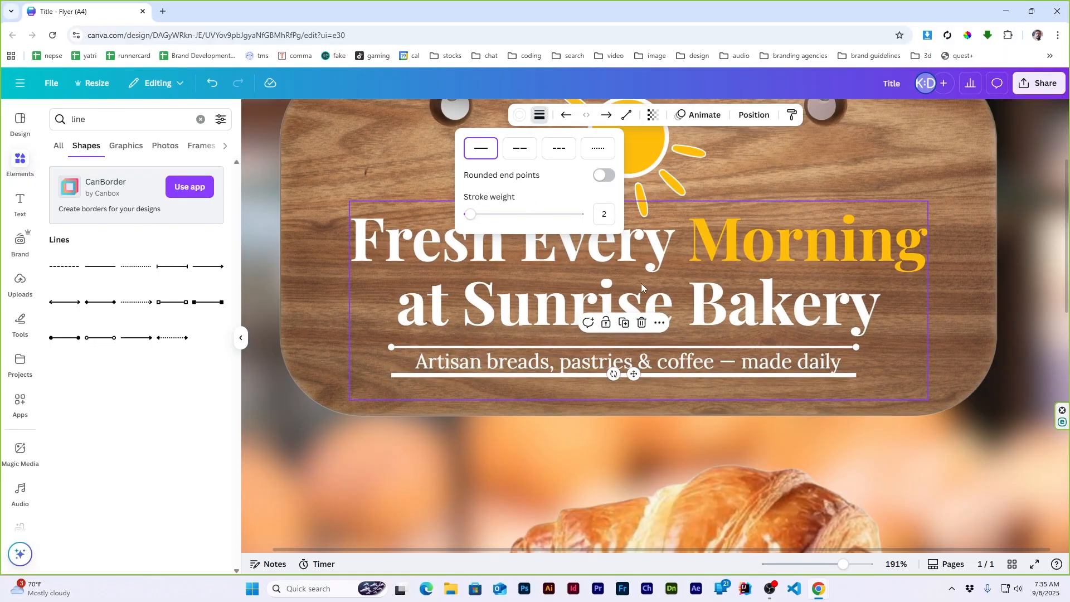
left_click(544, 373)
left_click(539, 115)
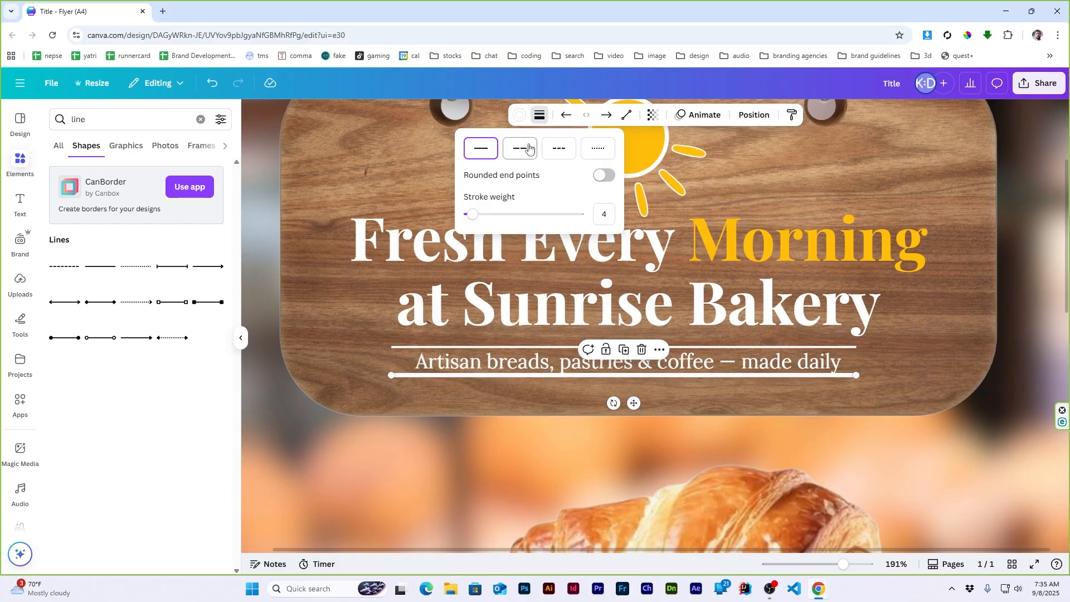
left_click(605, 213)
type("2")
key("Return")
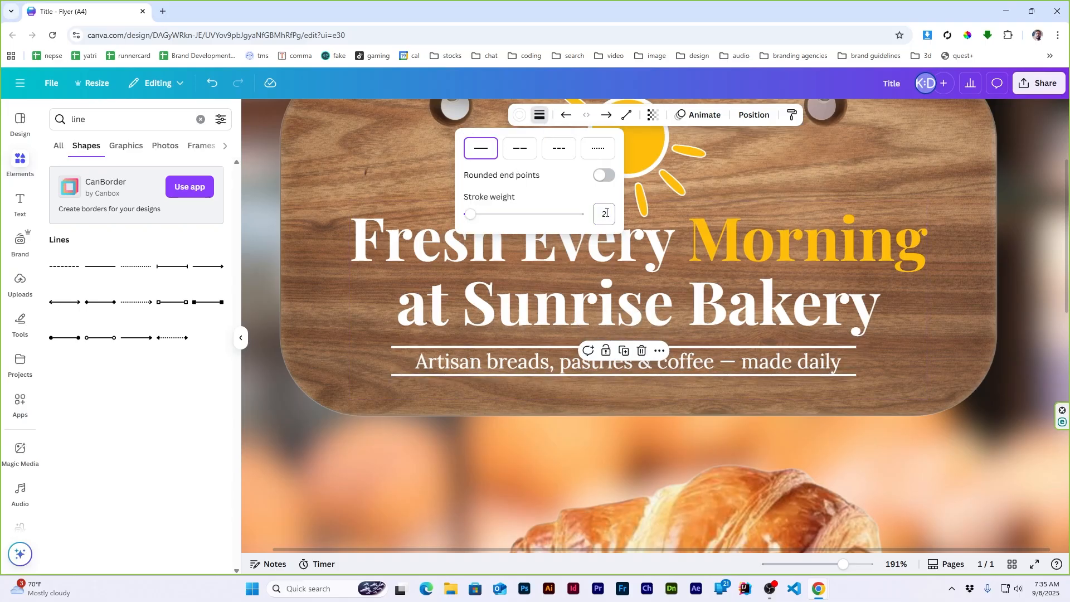
left_click(240, 337)
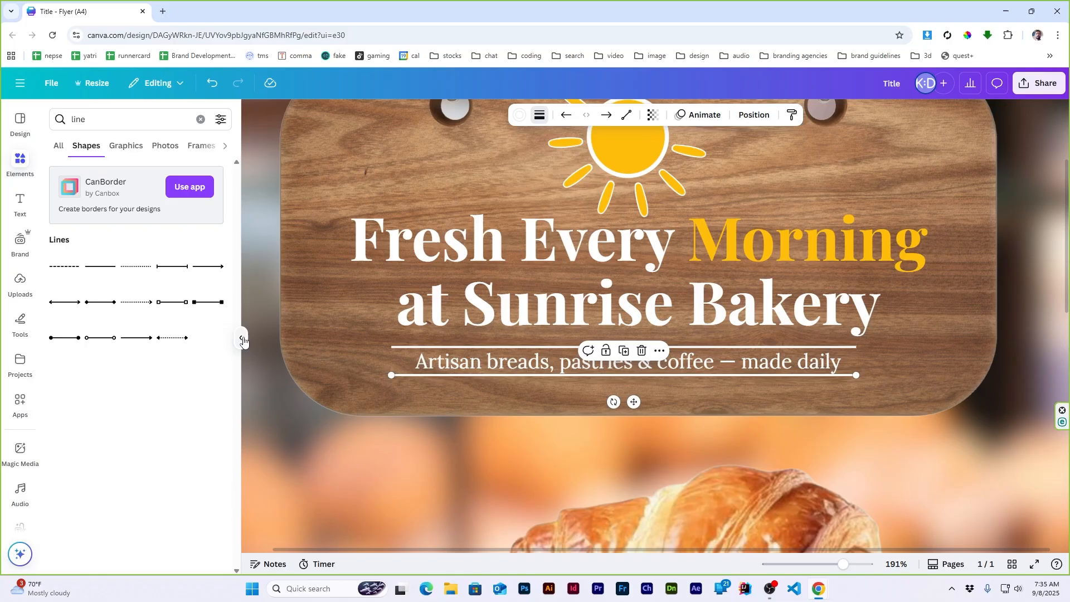
left_click(84, 246)
scroll(84, 247, "down", 5)
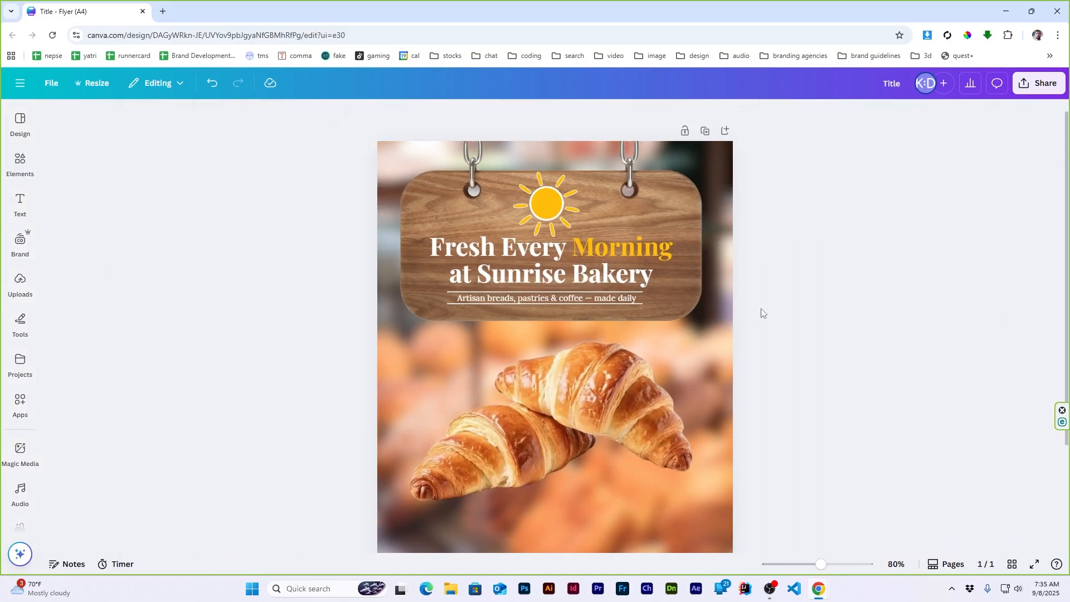
scroll(761, 313, "down", 3)
scroll(761, 313, "up", 3)
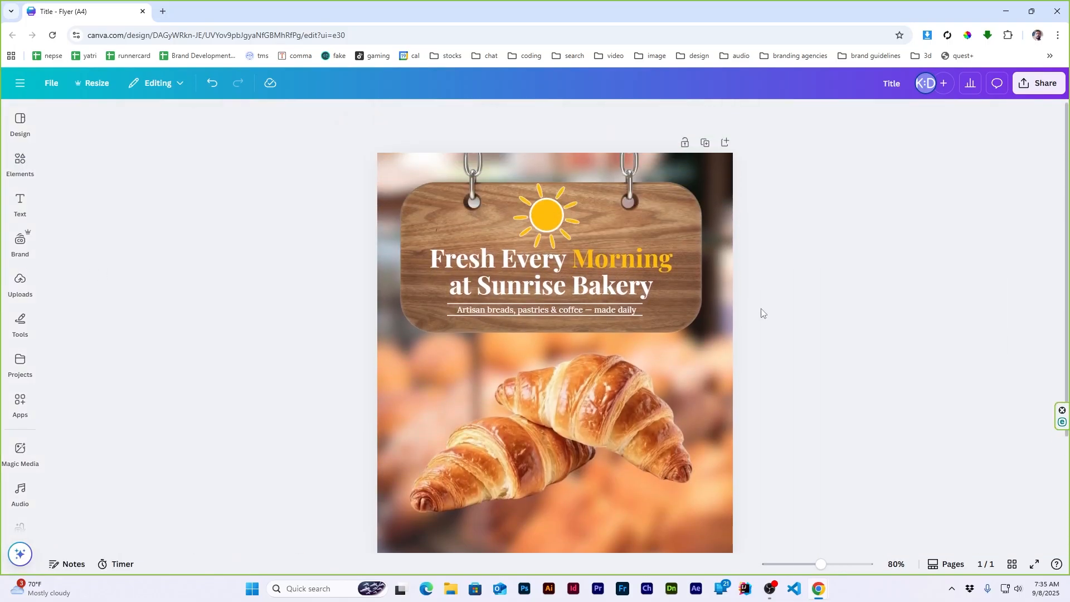
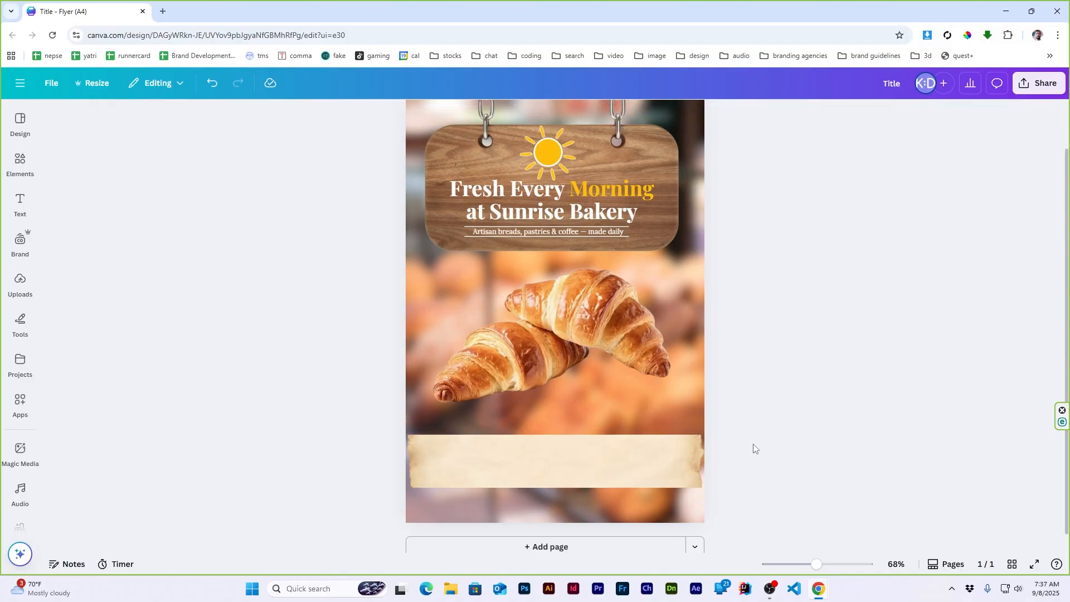
Widen the parchment strip so both of its ends extend slightly past the page edges.
left_click(666, 458)
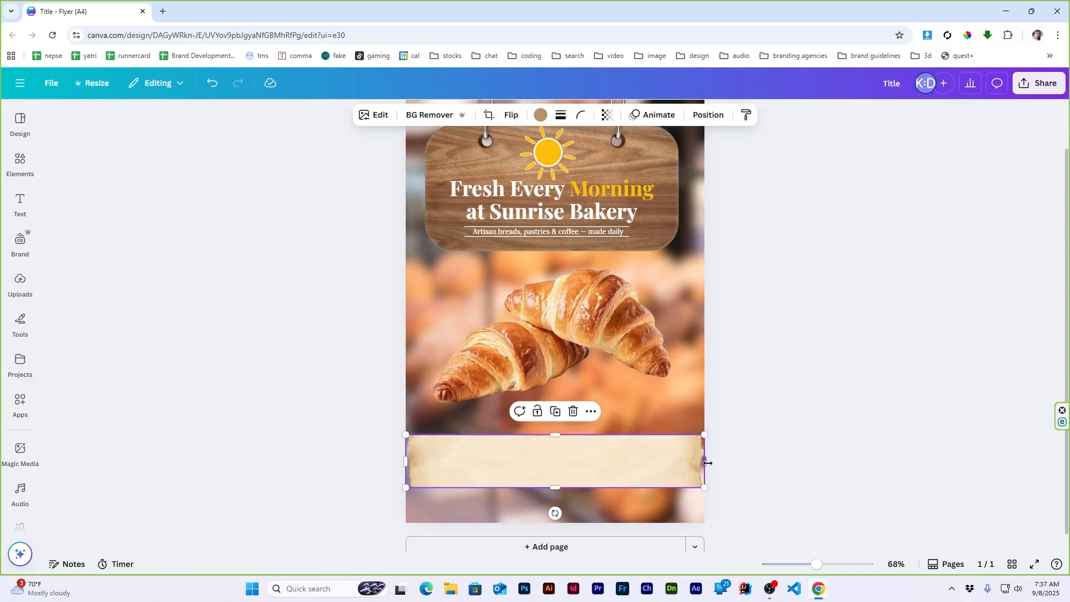
left_click_drag(710, 463, 713, 463)
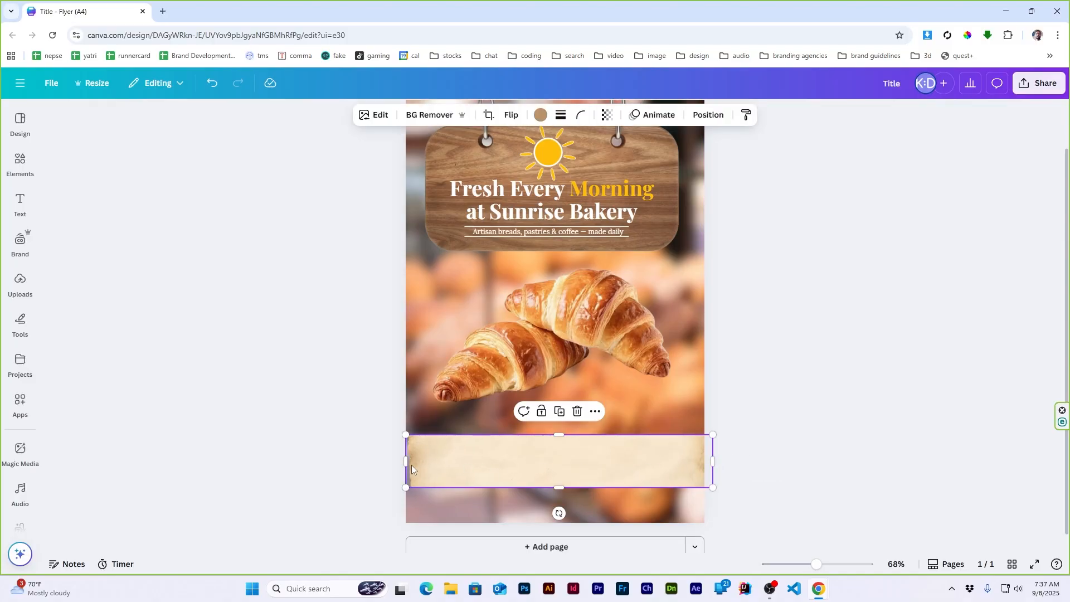
left_click_drag(401, 466, 397, 464)
left_click(861, 366)
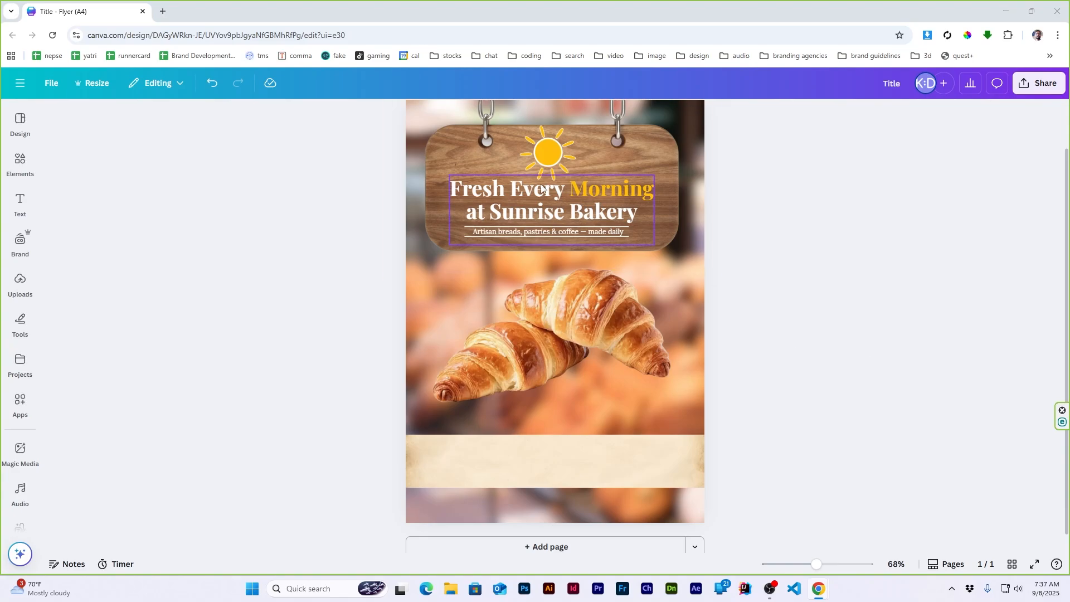
Duplicate the headline text, replace the copy's wording with "Weekday Special", and place it over the parchment strip.
left_click_drag(530, 196, 544, 411, "alt")
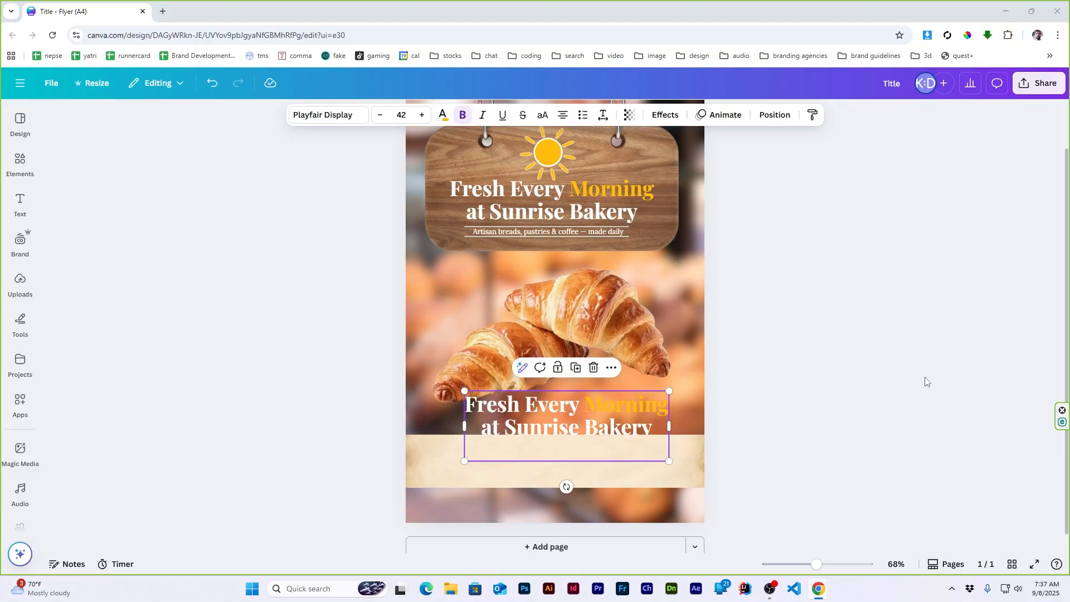
double_click(520, 403)
type("Weekday Special")
left_click(862, 406)
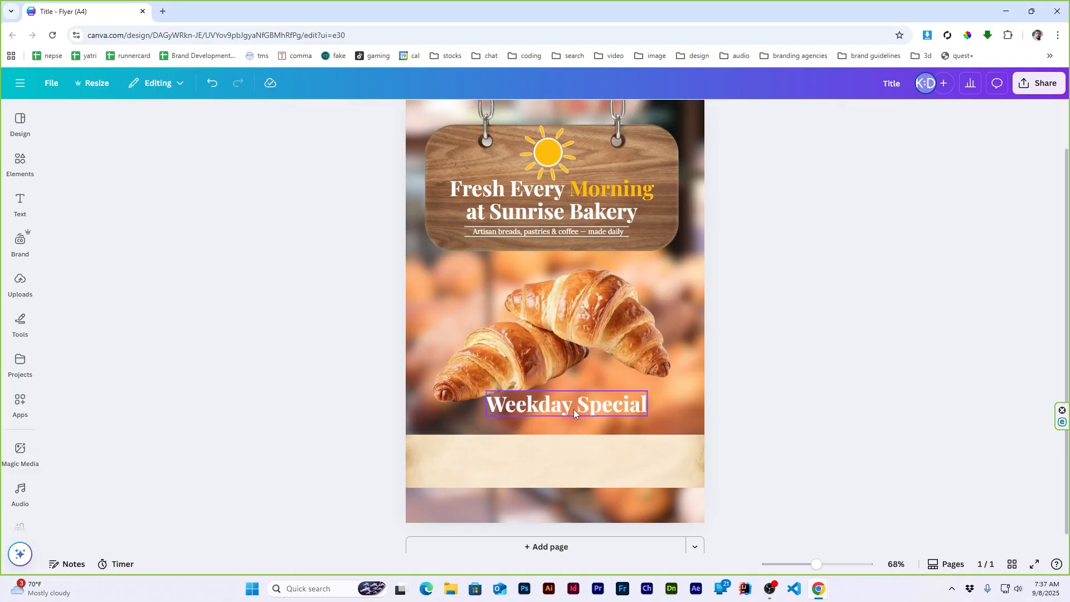
left_click_drag(573, 413, 552, 461)
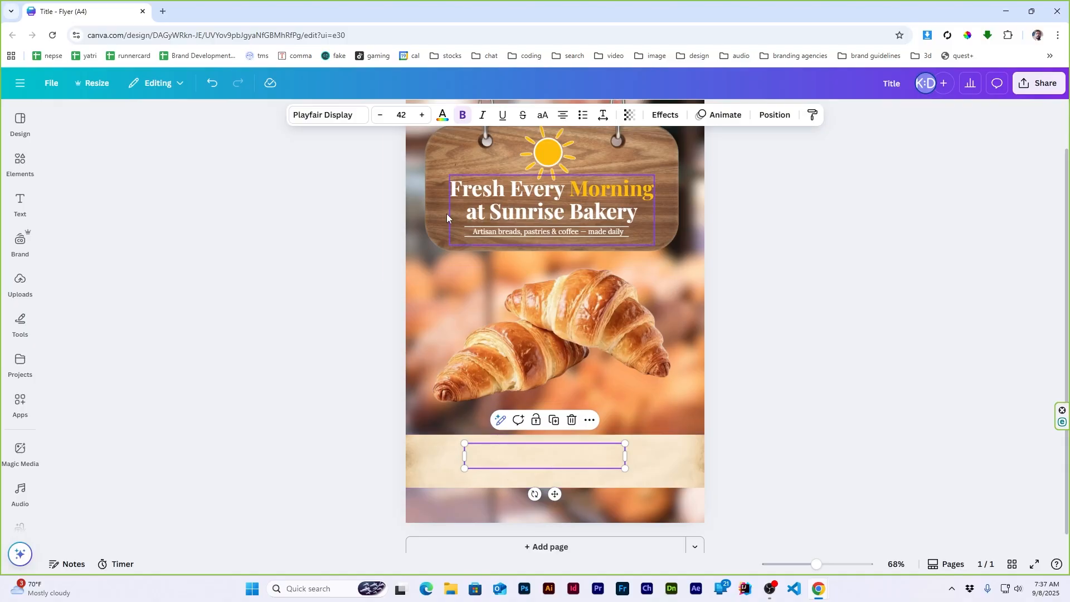
Color the Weekday Special text reddish brown from the background photo's colors and bring it to the front.
left_click(443, 114)
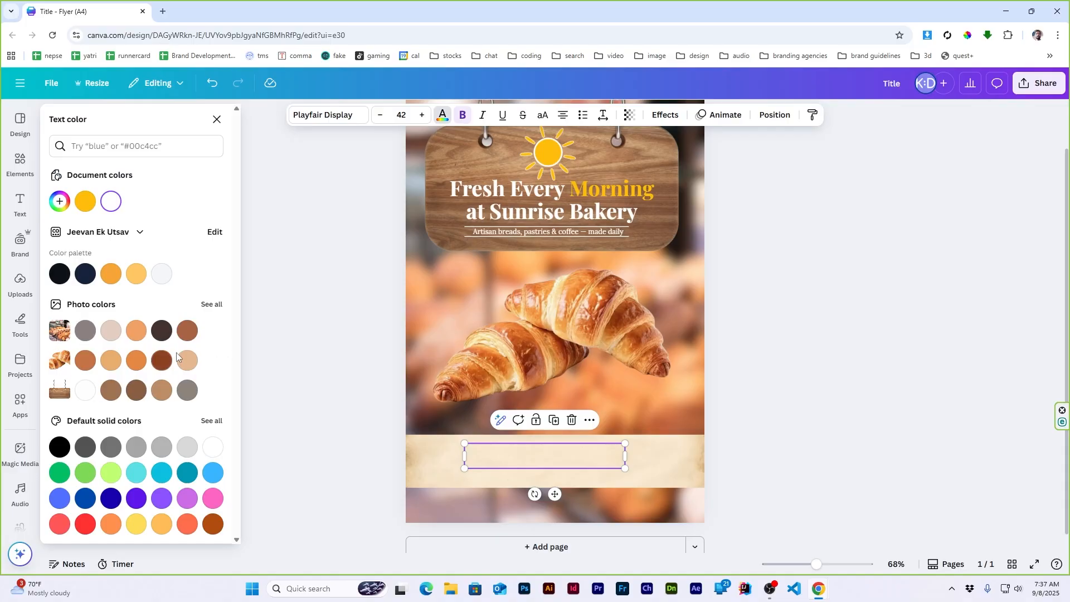
left_click(187, 330)
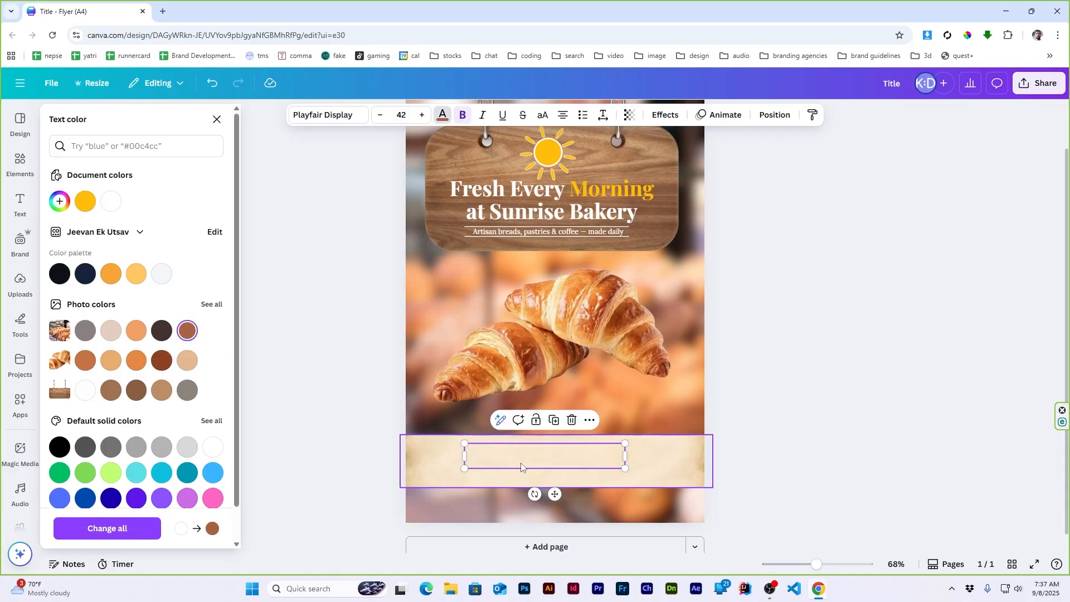
right_click(545, 457)
mouse_move(690, 388)
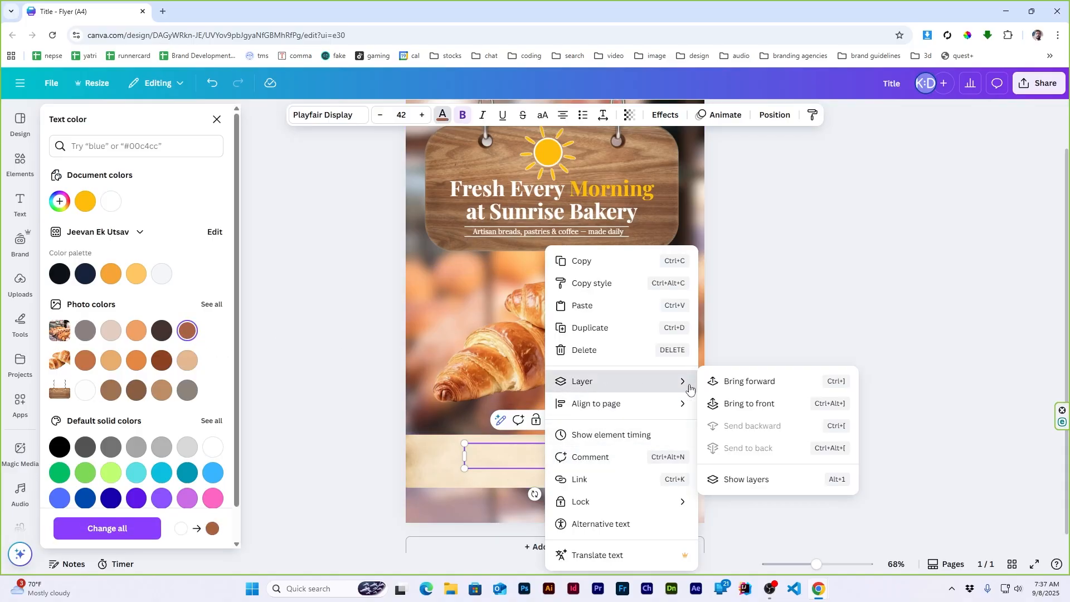
left_click(741, 403)
left_click(886, 400)
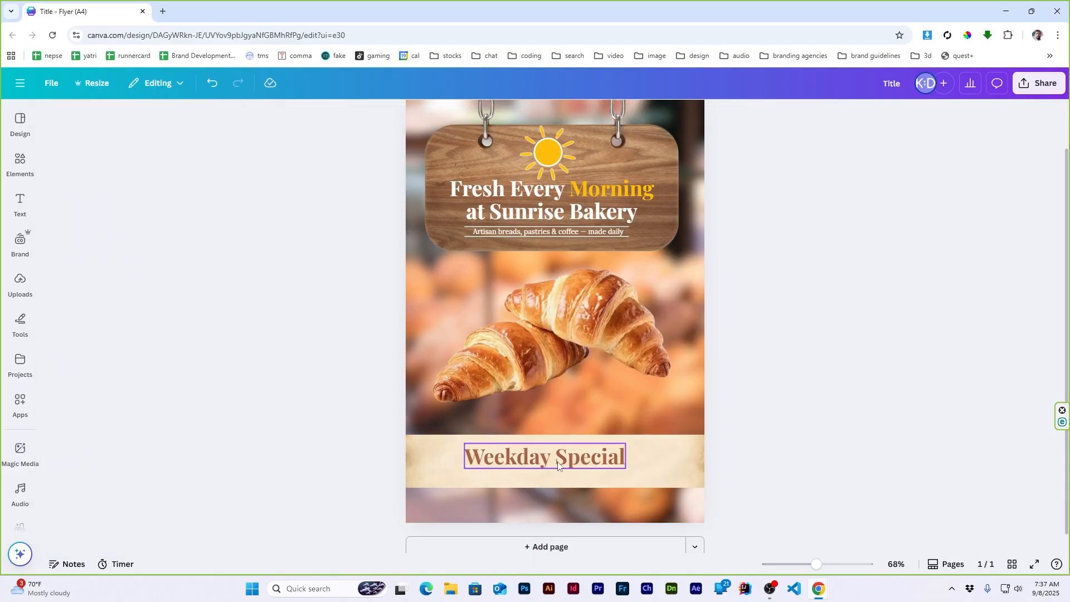
Make the parchment strip taller by extending it downward and position Weekday Special near the strip's upper edge.
left_click_drag(557, 465, 559, 509)
left_click(493, 480)
left_click(803, 443)
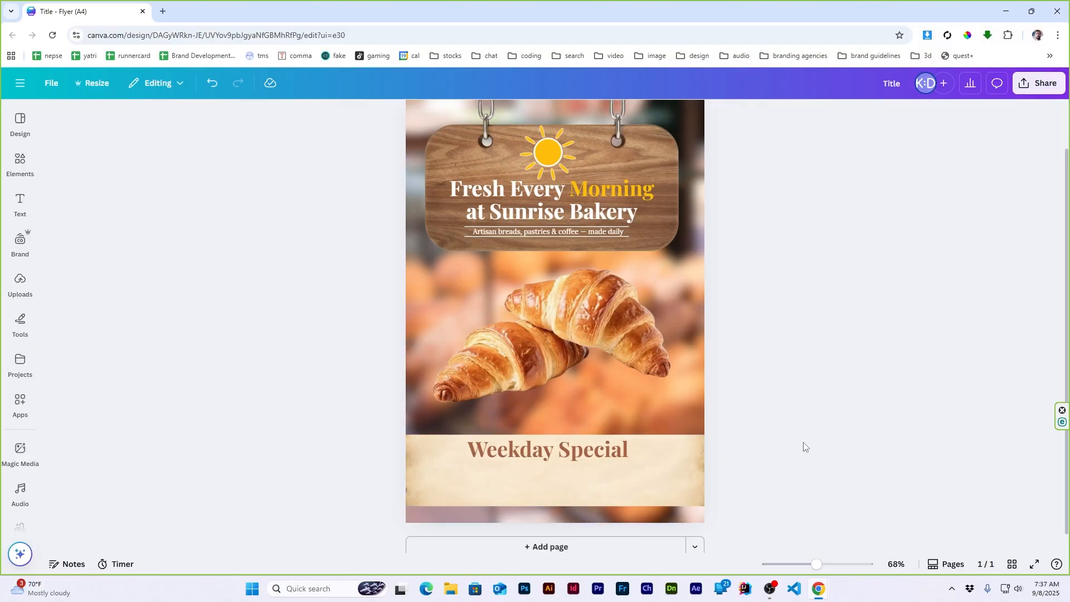
Color only the word "Special" in the parchment heading near-black from the brand palette.
left_click(600, 450)
left_click(600, 450)
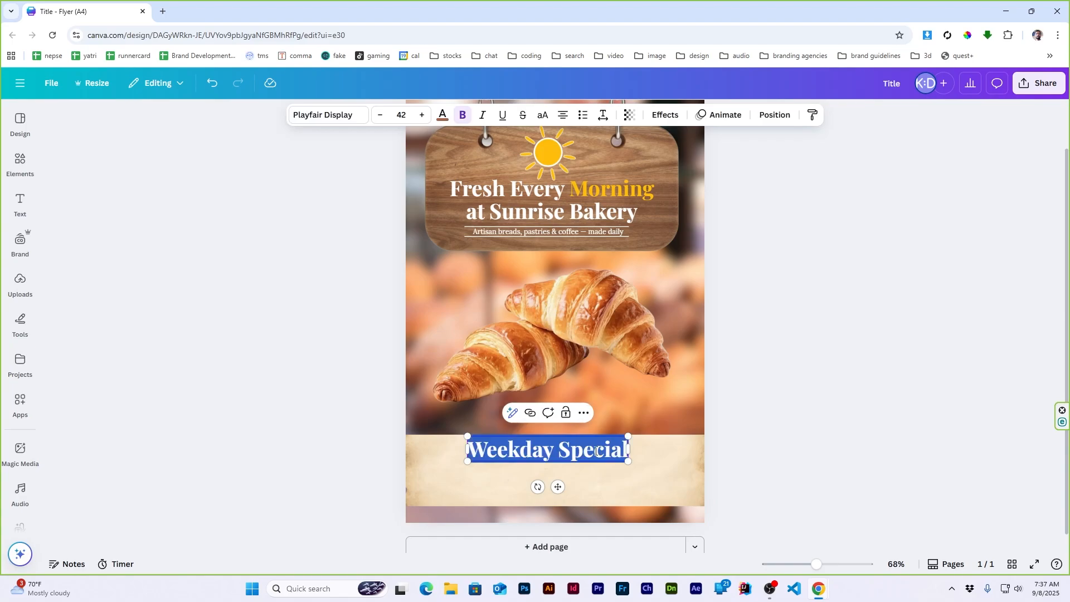
double_click(574, 452)
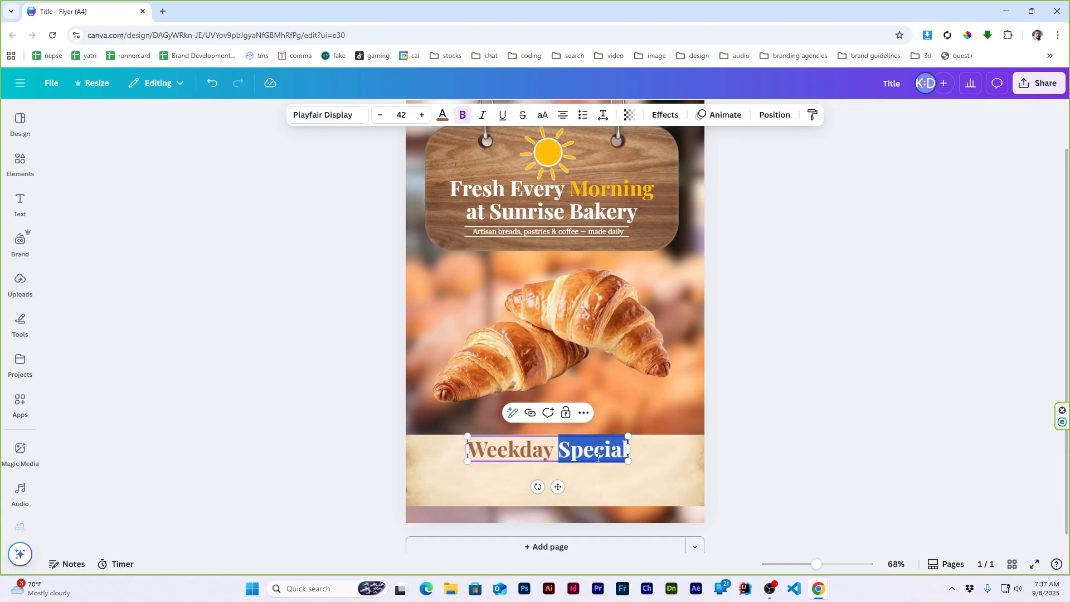
left_click(442, 115)
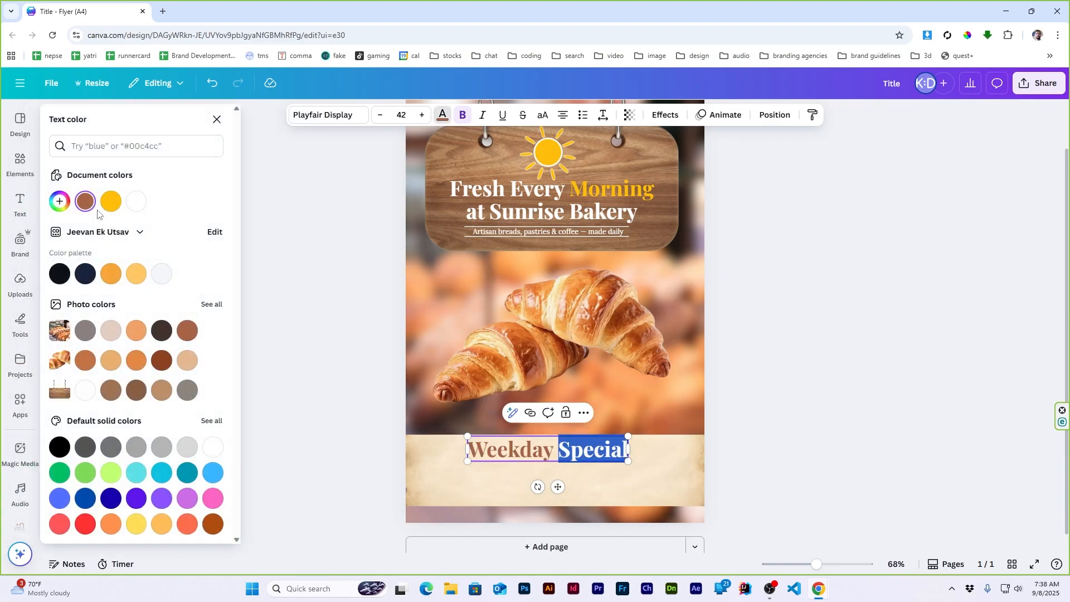
left_click(59, 274)
left_click(828, 379)
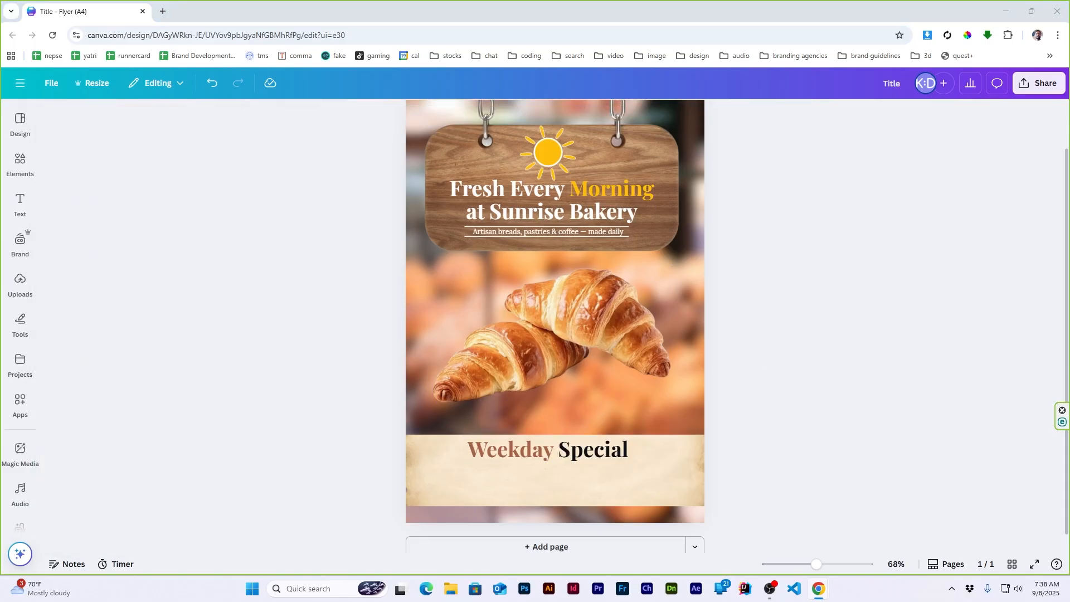
Duplicate Weekday Special below itself, change the copy to "Buy 1 Pastry, Get 50% Off 2nd", and shrink it to font size 24.
left_click_drag(555, 451, 556, 476, "alt")
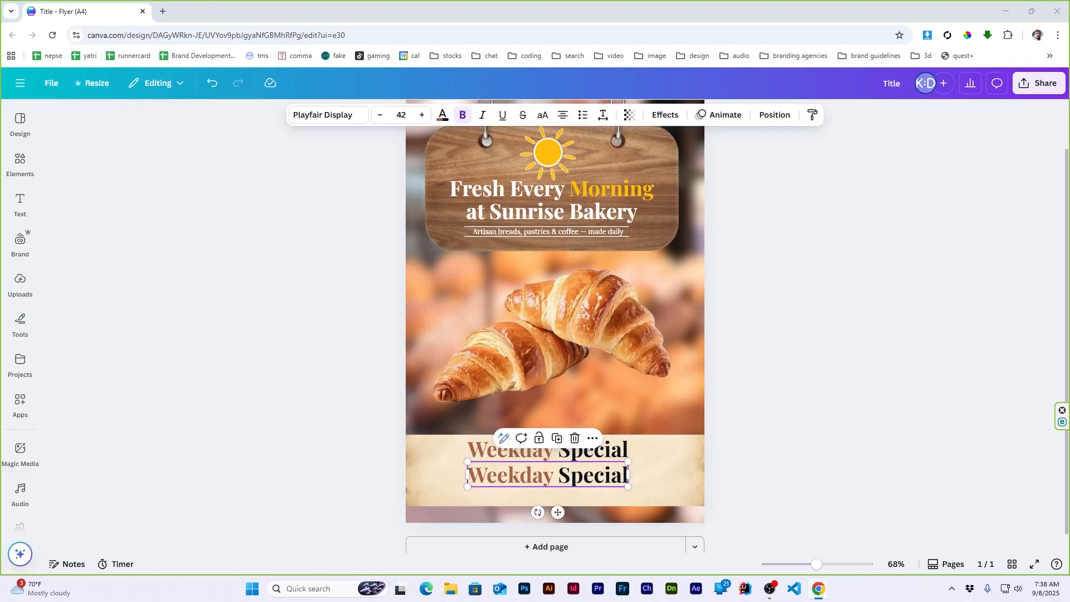
double_click(513, 476)
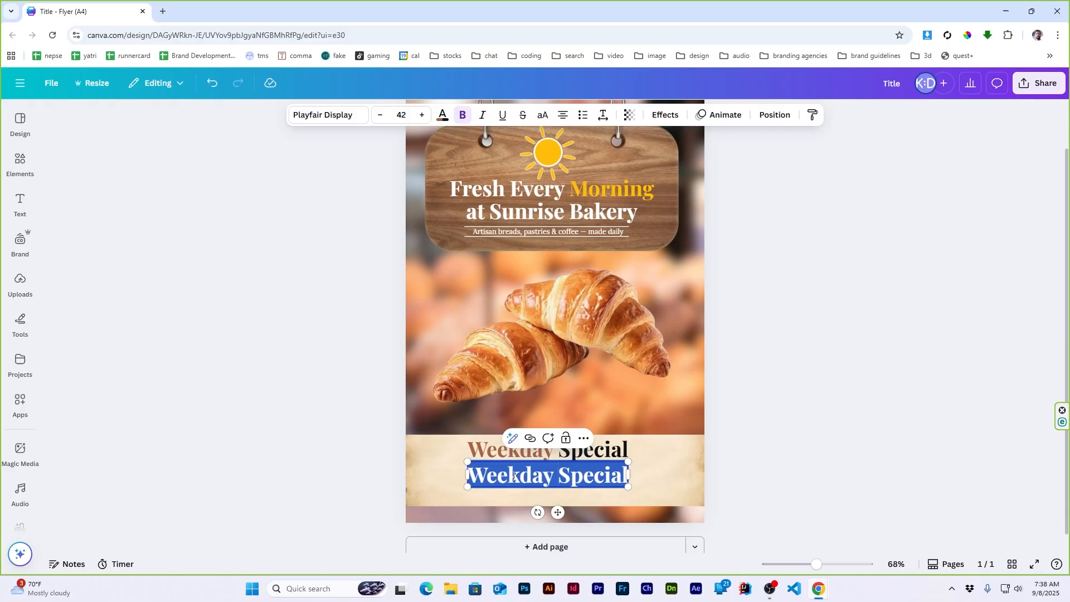
type("Buy 1 Pastry, Get 50% Off 2nd")
left_click_drag(690, 460, 628, 446)
left_click(839, 428)
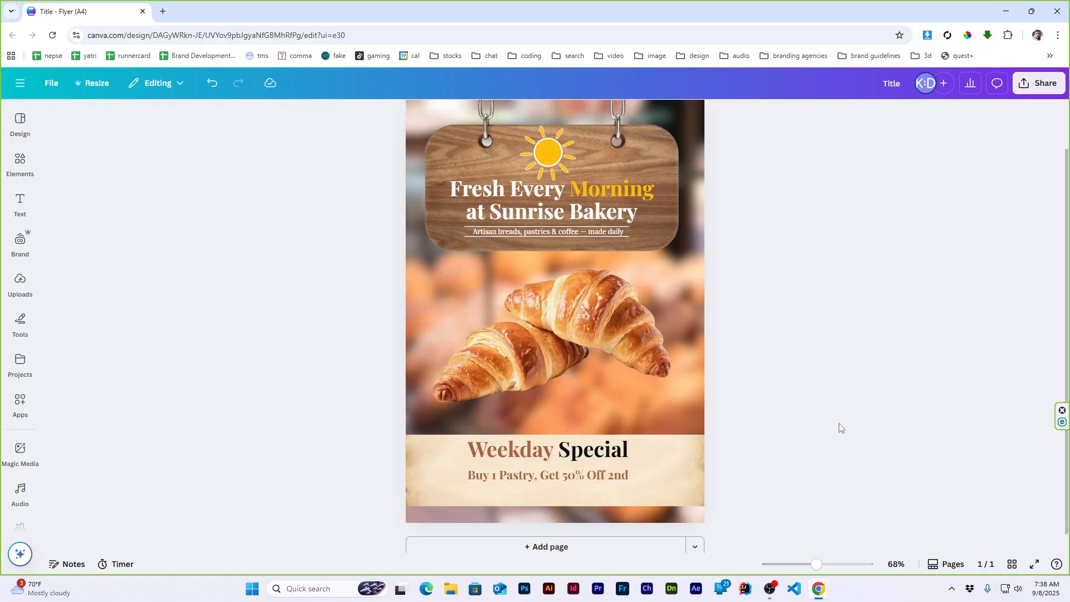
Color the pastry offer line near-black from the document colors and move it slightly closer to the Weekday Special heading.
scroll(513, 499, "up", 3)
left_click(553, 475)
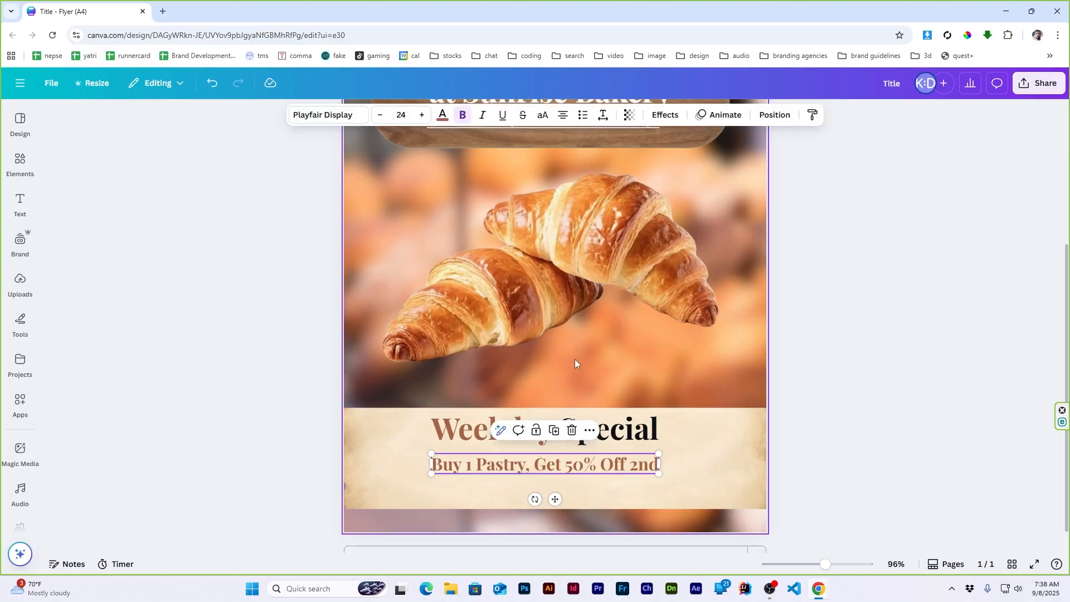
left_click(442, 115)
left_click(86, 201)
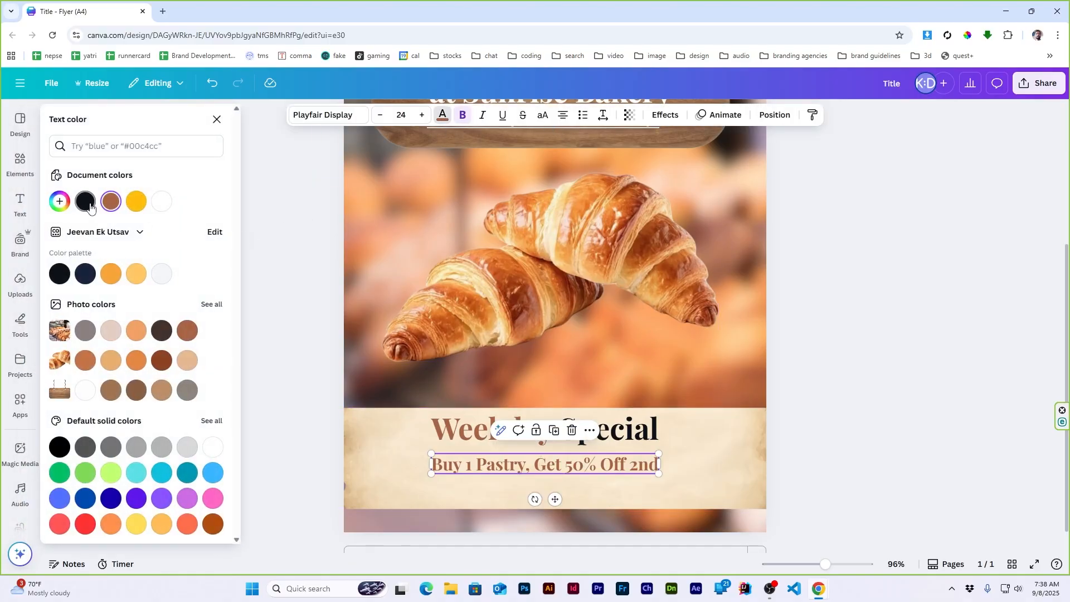
left_click(836, 417)
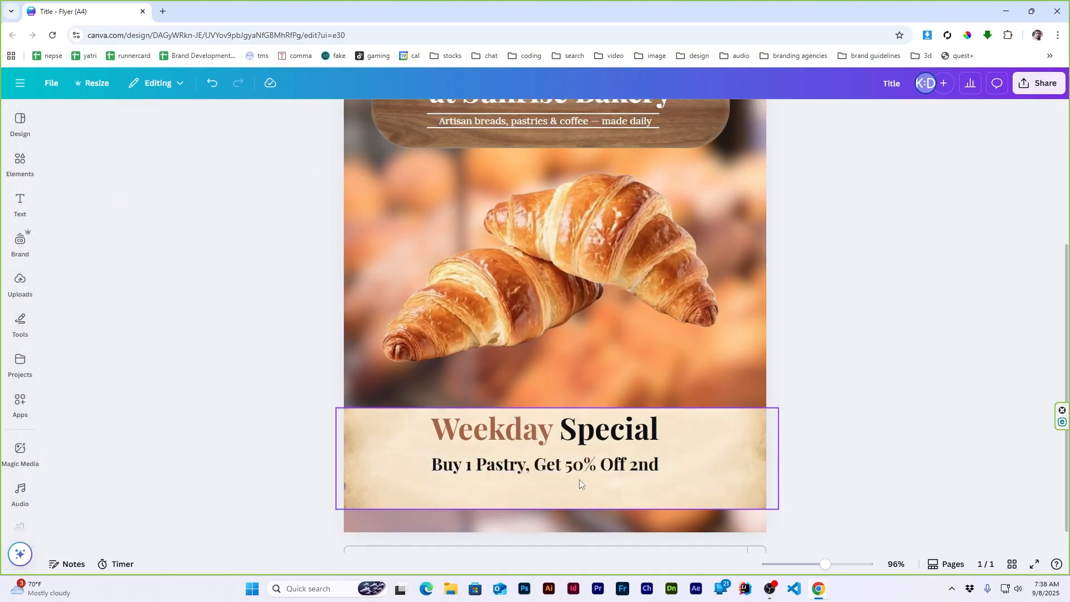
left_click_drag(536, 468, 536, 460)
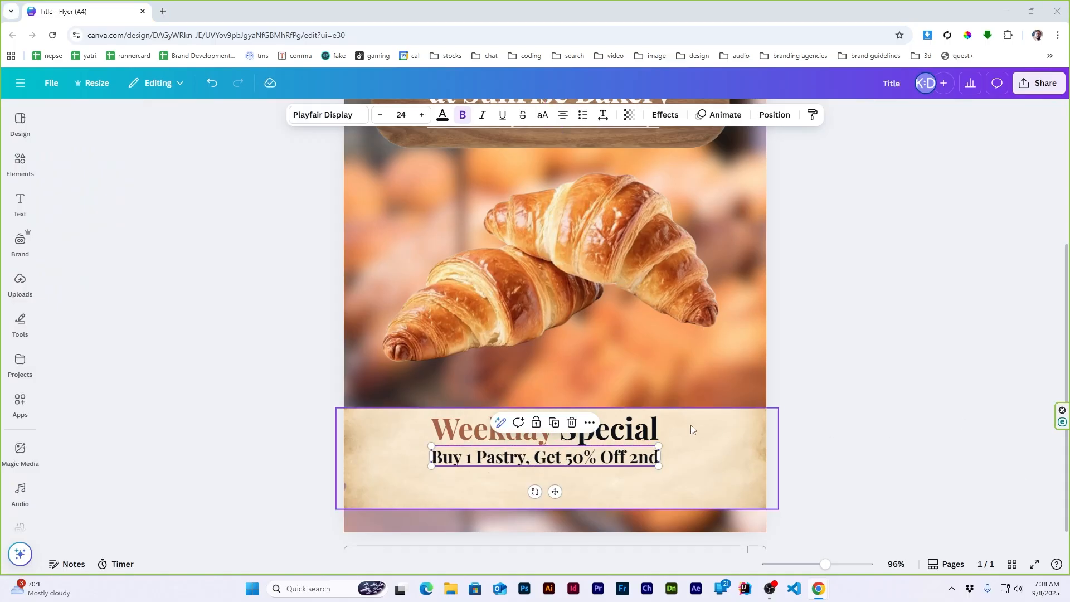
Duplicate the pastry offer line below itself and change the copy's font to Inter.
key("ctrl+d")
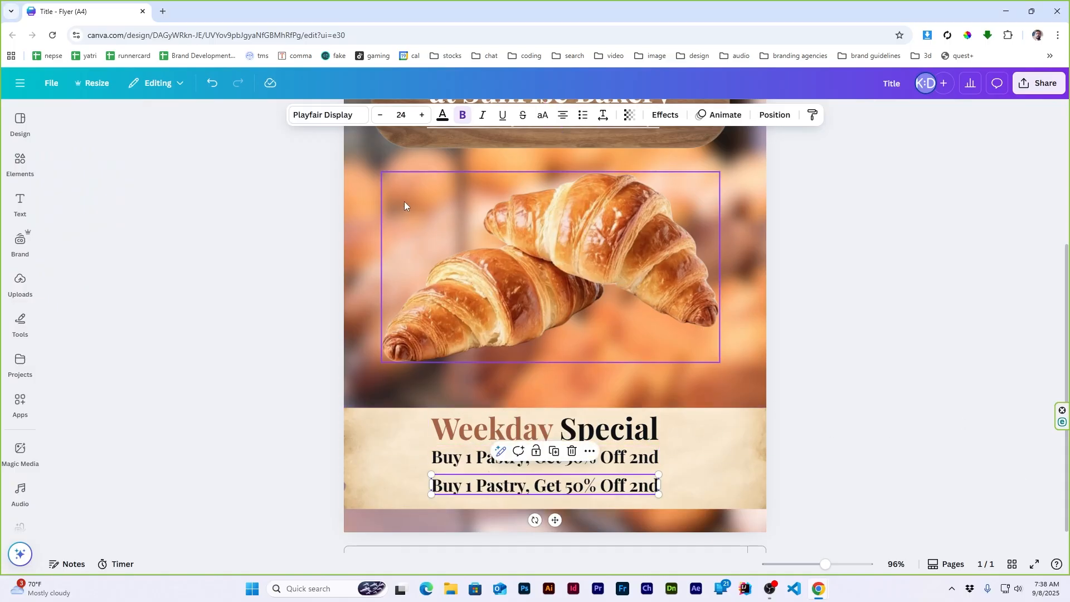
left_click(310, 115)
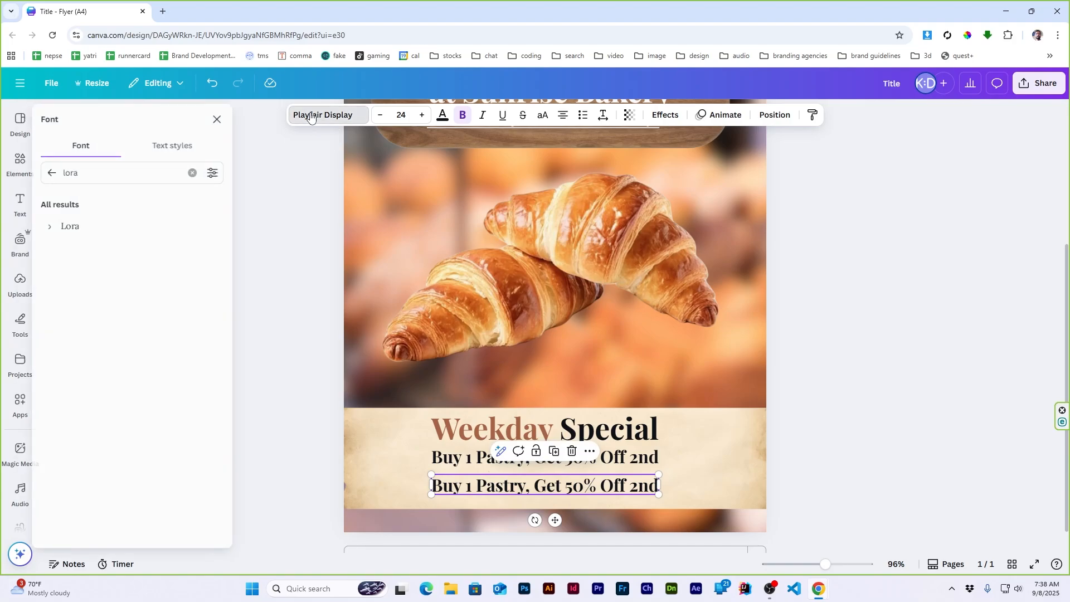
double_click(121, 174)
type("inter")
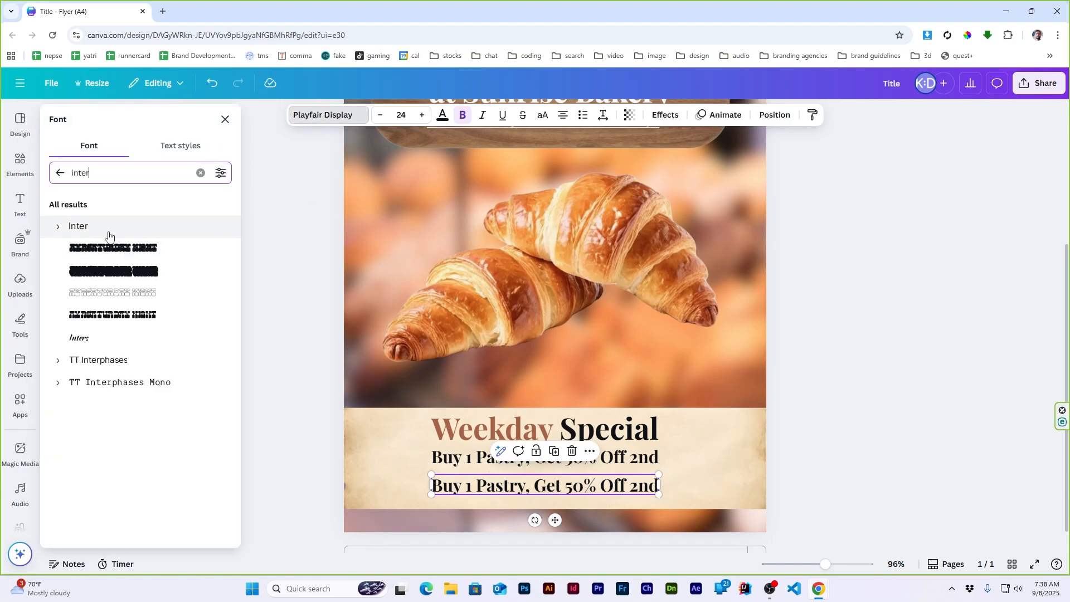
left_click(109, 231)
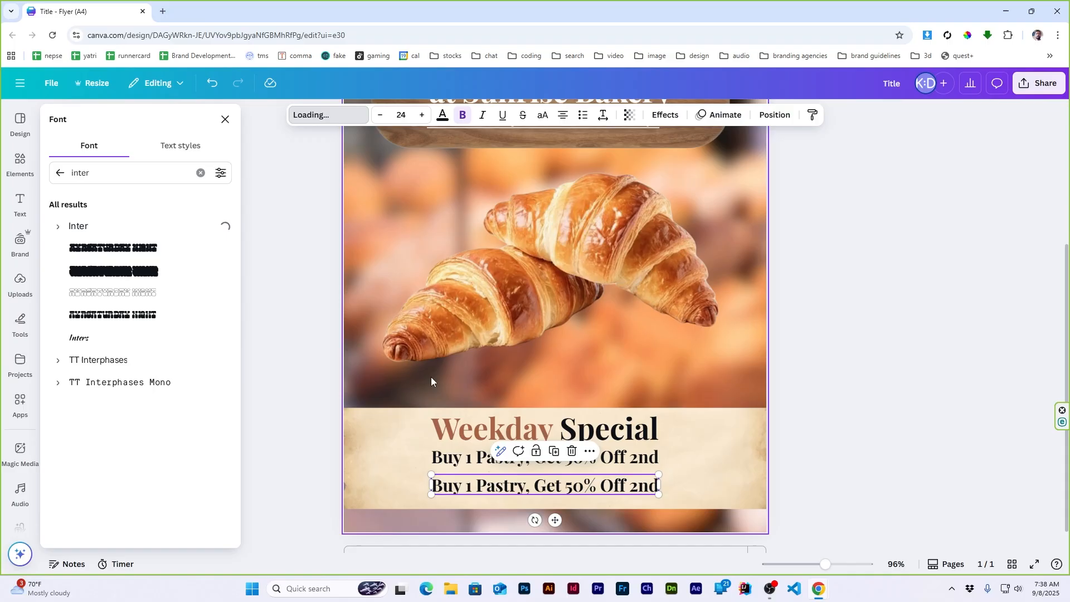
key("Escape")
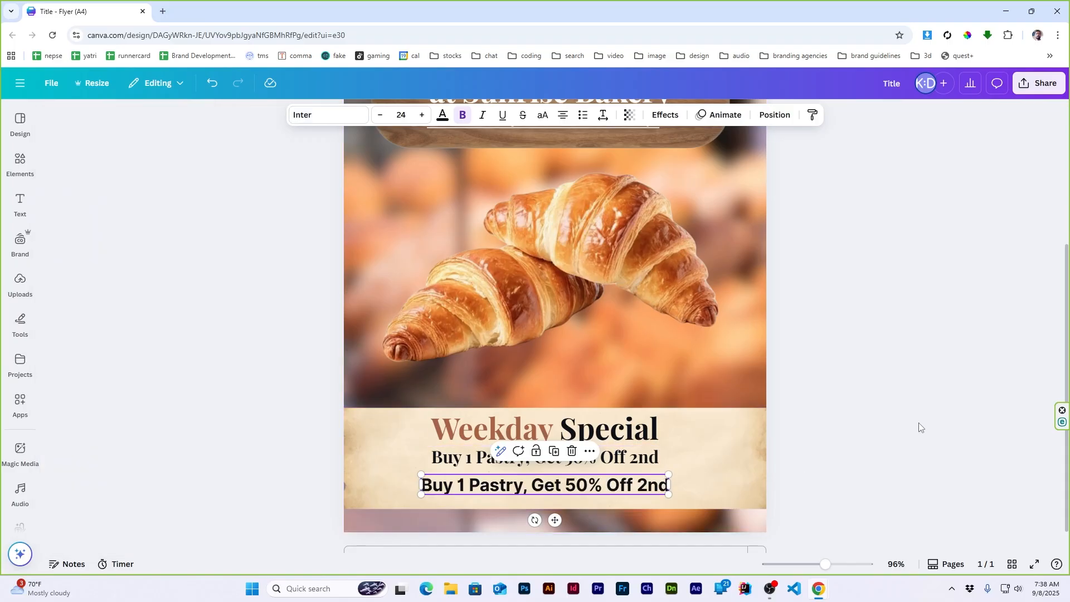
key("Escape")
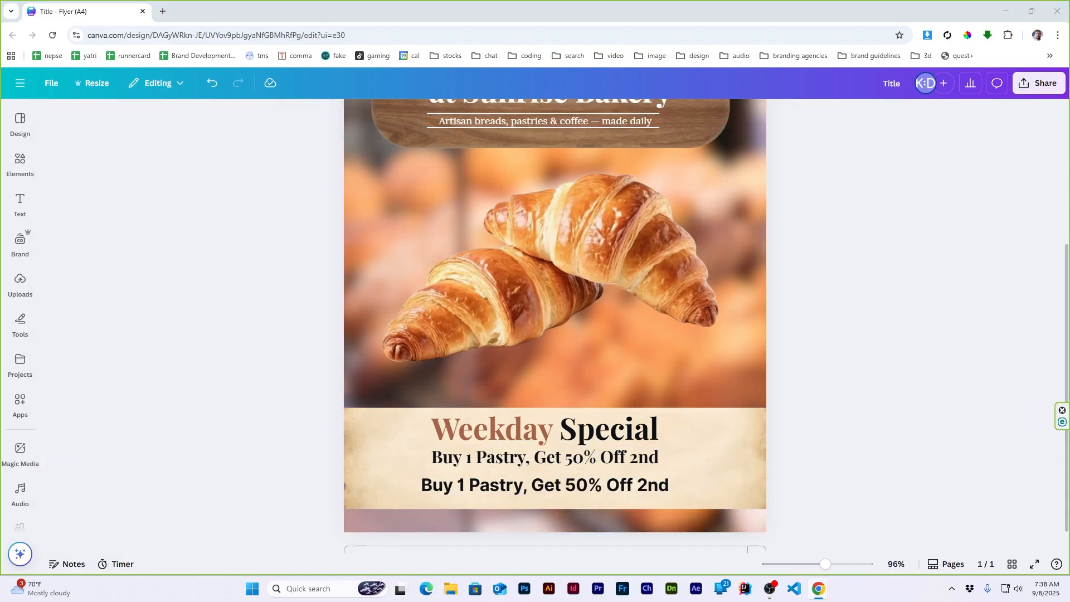
double_click(559, 493)
type("www.sunrisebakery.com")
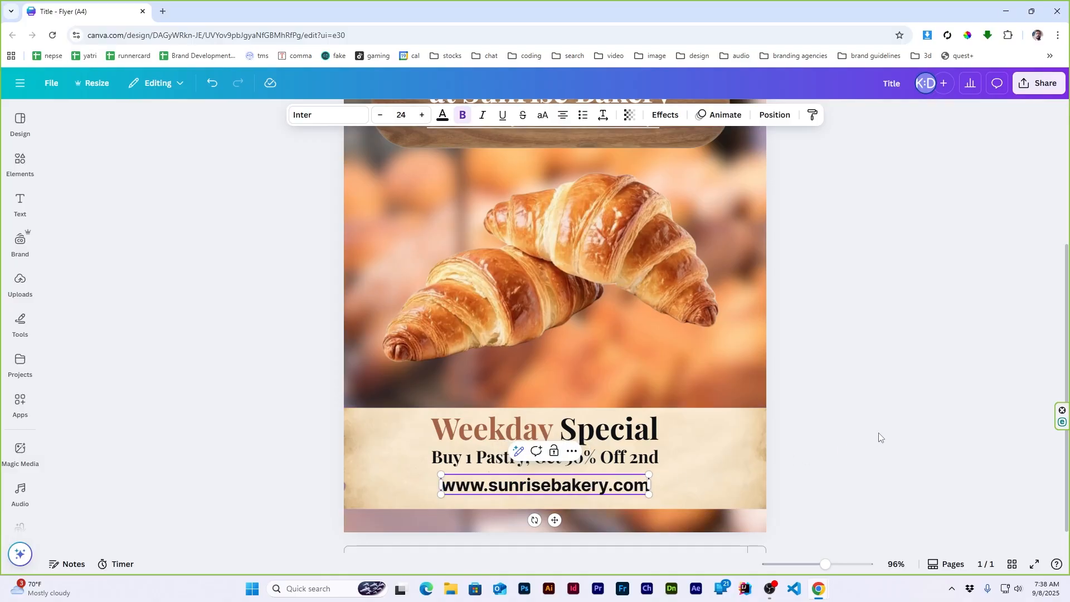
left_click(878, 437)
left_click(605, 494)
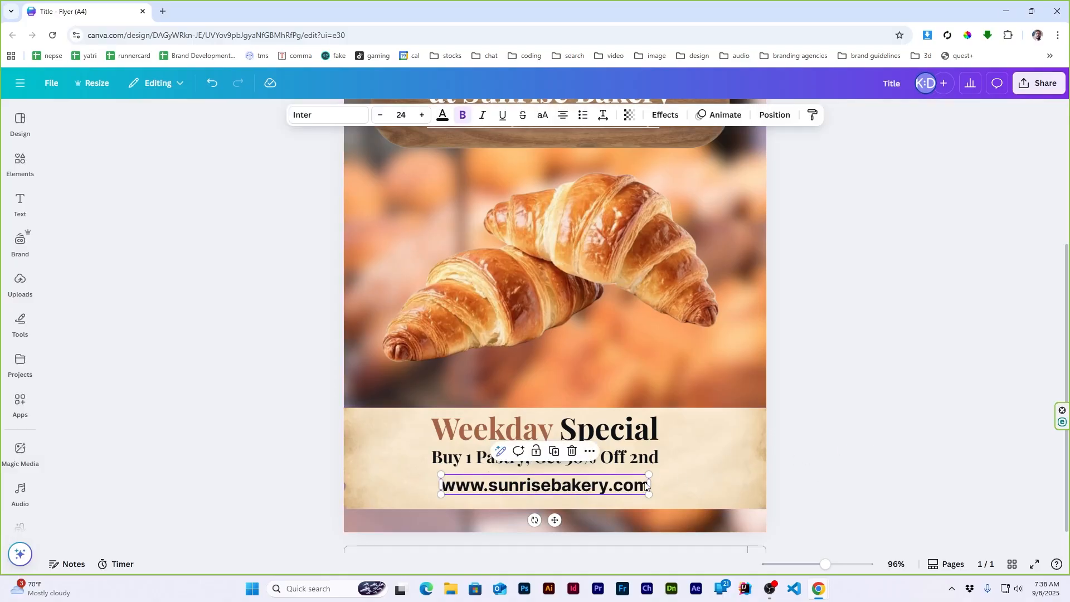
left_click_drag(647, 477, 623, 479)
left_click(903, 444)
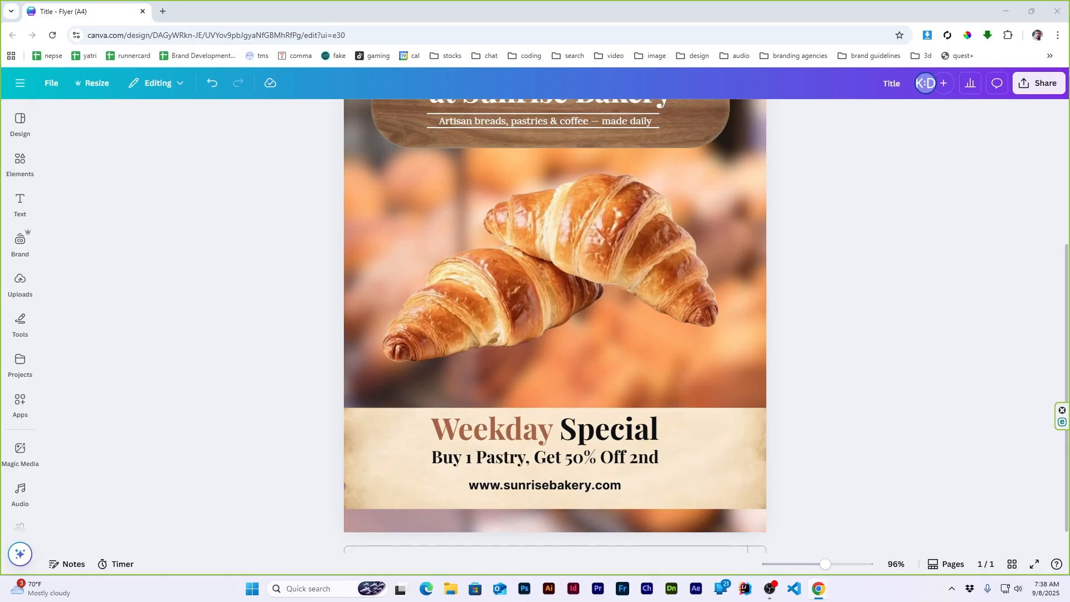
Give the croissant image a Backdrop shadow with a blur amount of 60.
scroll(712, 460, "down", 3)
scroll(768, 437, "up", 1)
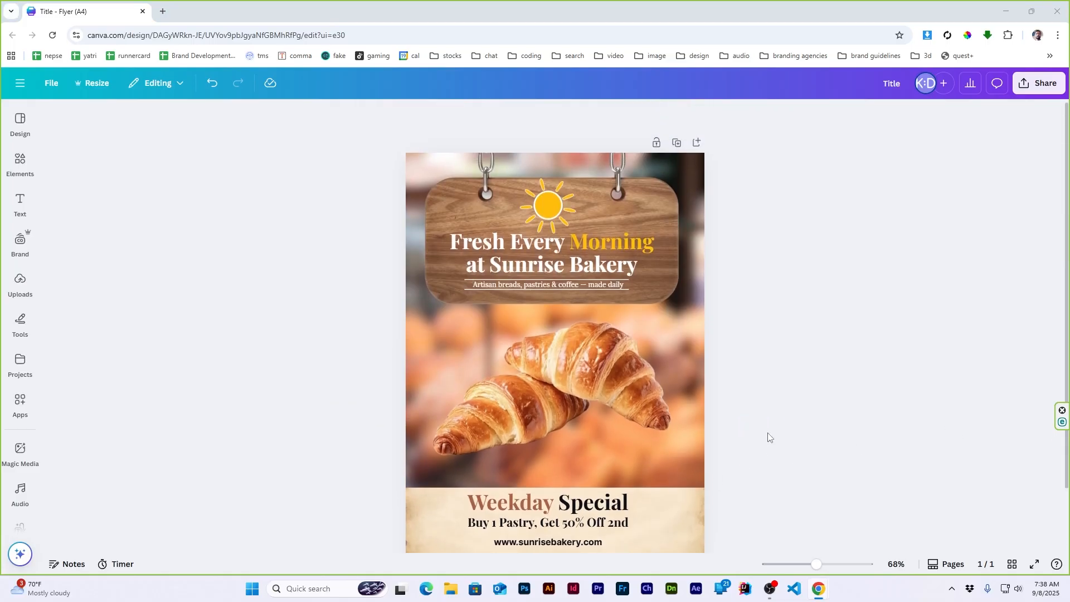
scroll(768, 437, "down", 1)
scroll(613, 350, "up", 2)
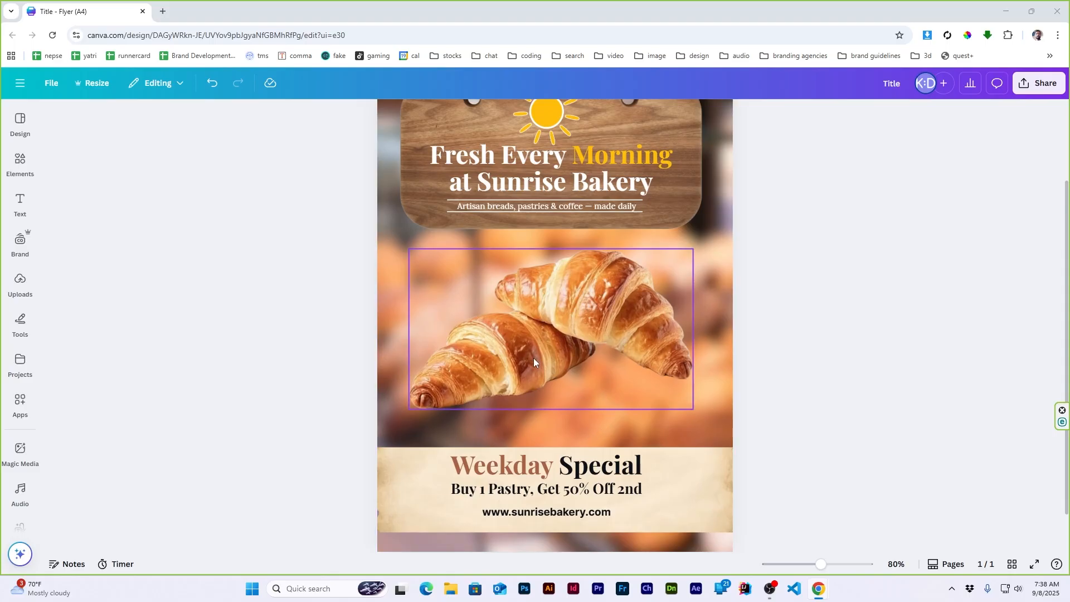
scroll(533, 357, "down", 2)
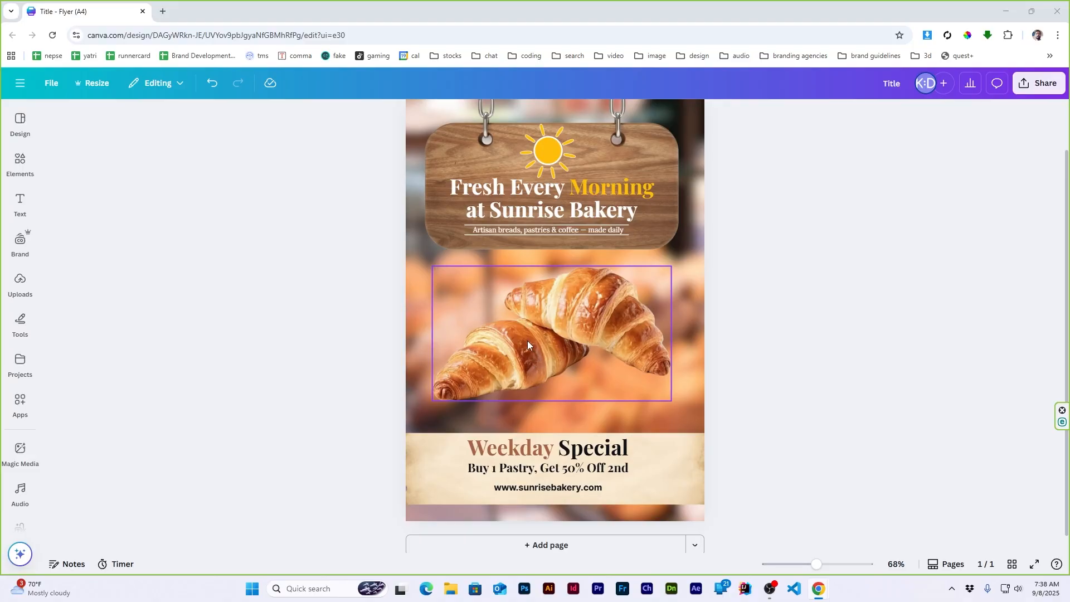
left_click(549, 389)
left_click(372, 118)
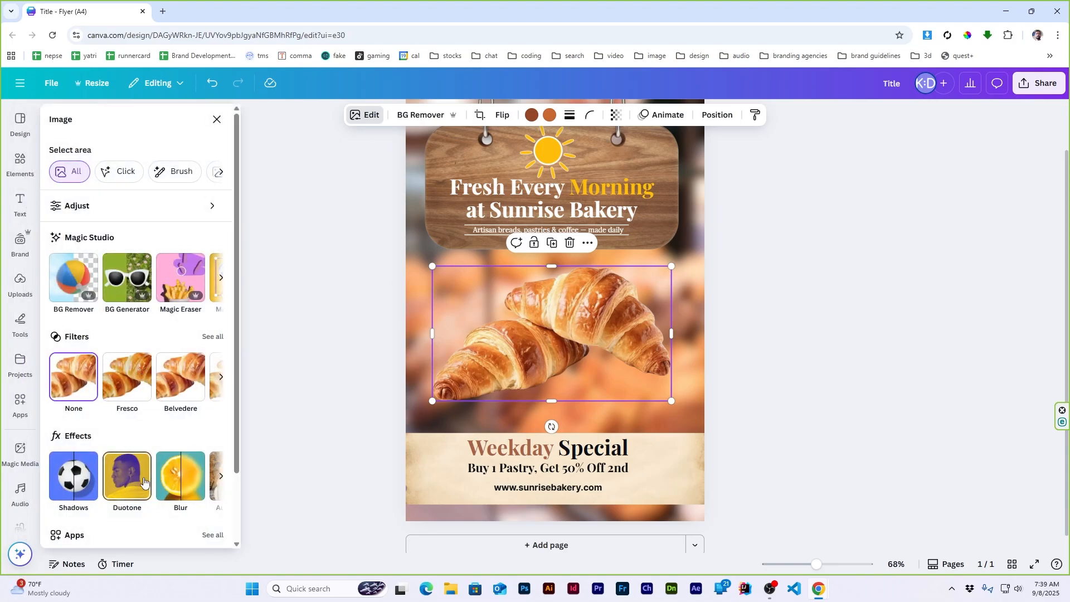
left_click(74, 476)
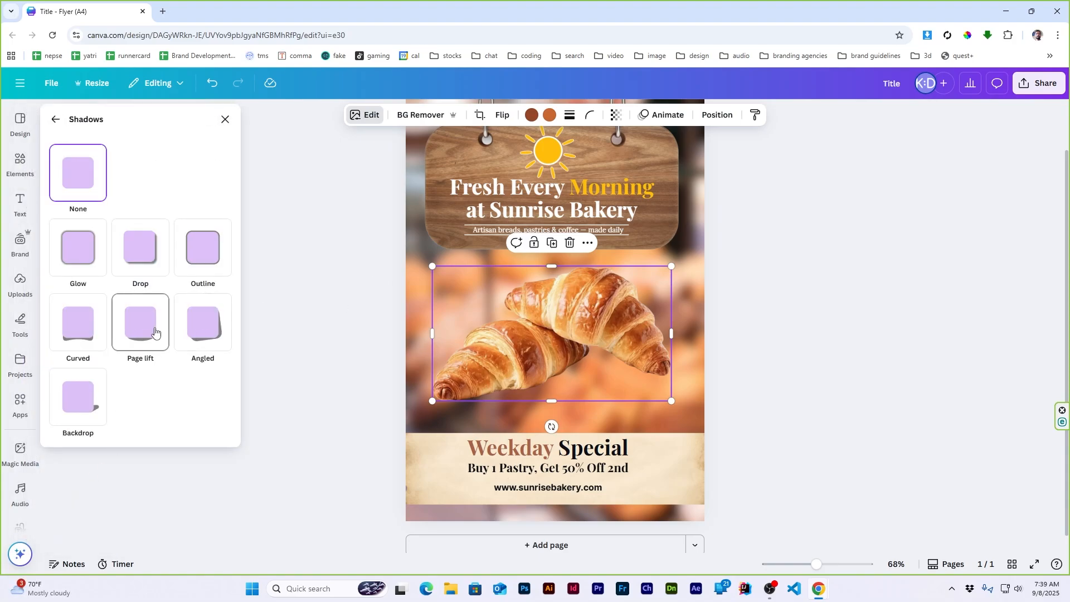
left_click(82, 410)
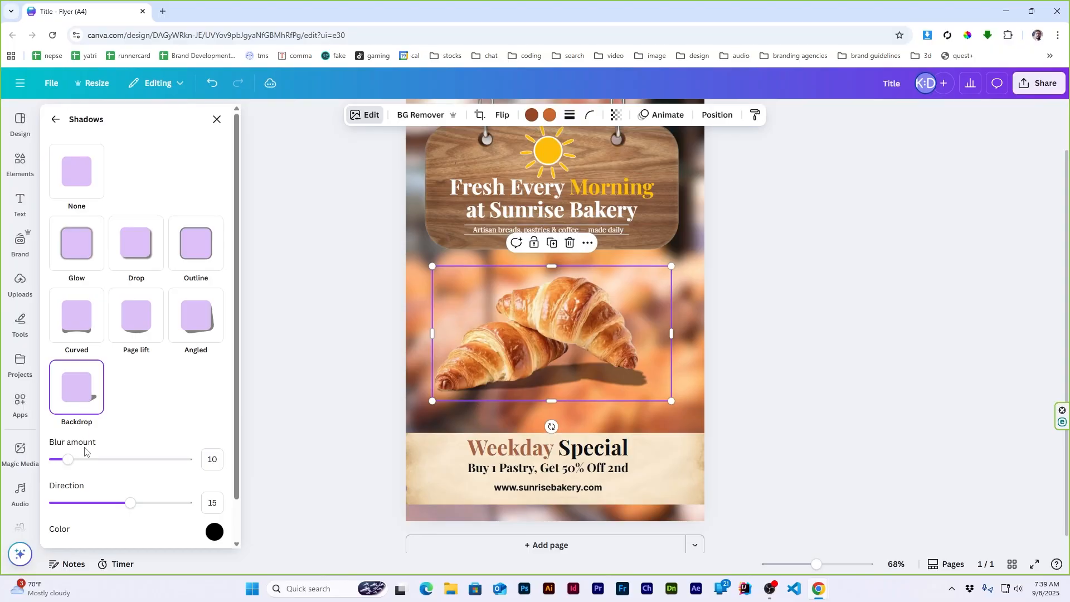
left_click_drag(68, 459, 134, 471)
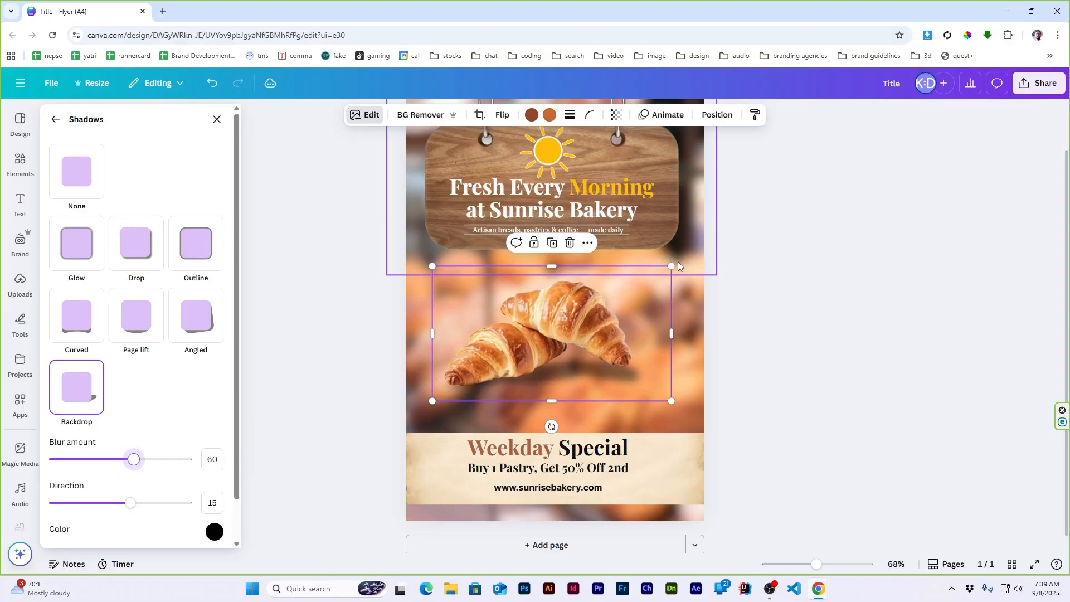
Enlarge the shadowed croissant image slightly and reposition it between the wooden sign and the parchment strip.
left_click_drag(672, 265, 722, 240)
left_click_drag(549, 327, 562, 333)
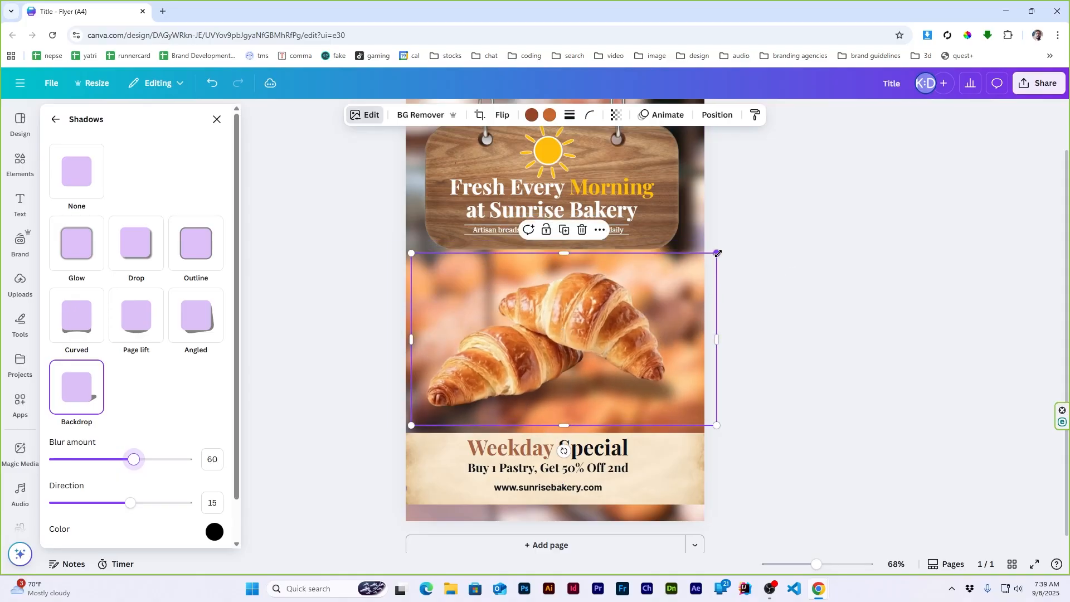
left_click_drag(718, 253, 700, 261)
left_click(819, 299)
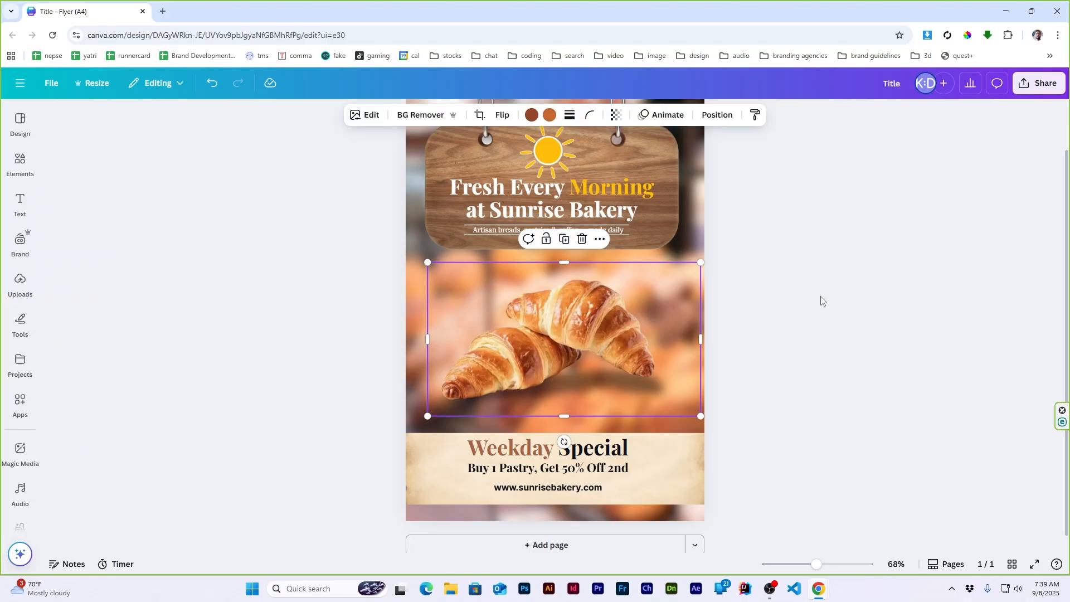
Search graphics for "bakery", add the baker holding bread, and place it small at the left end of the parchment strip.
key("ctrl+minus")
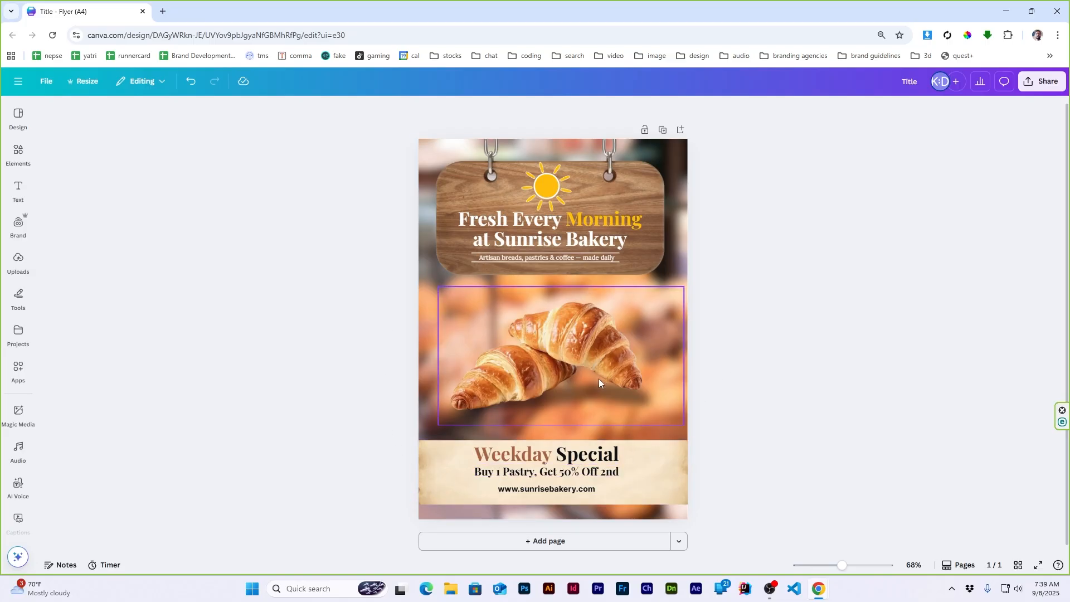
left_click(28, 153)
left_click(131, 111)
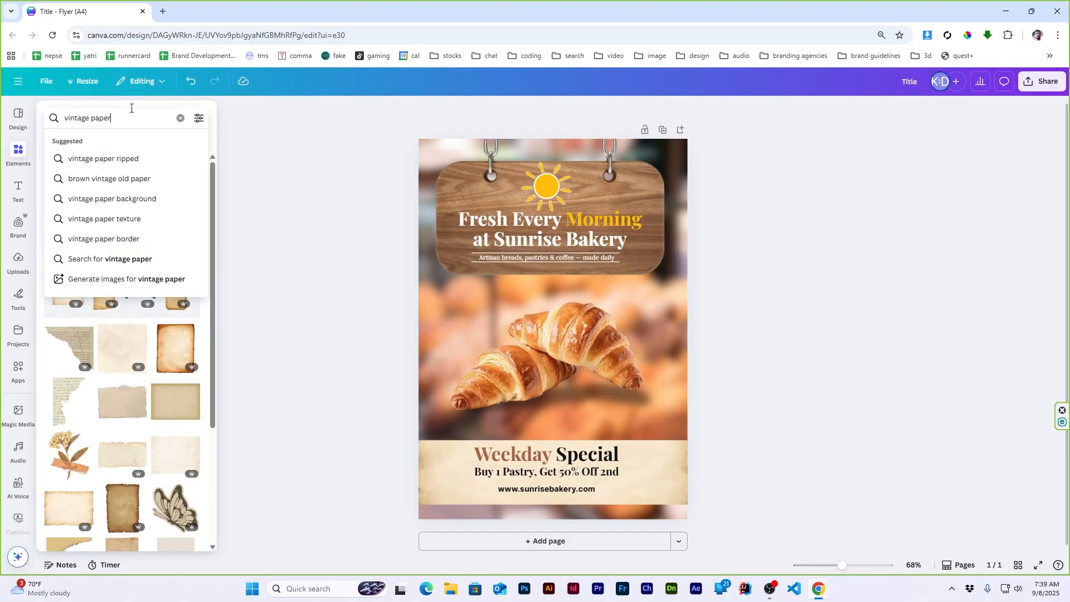
triple_click(124, 118)
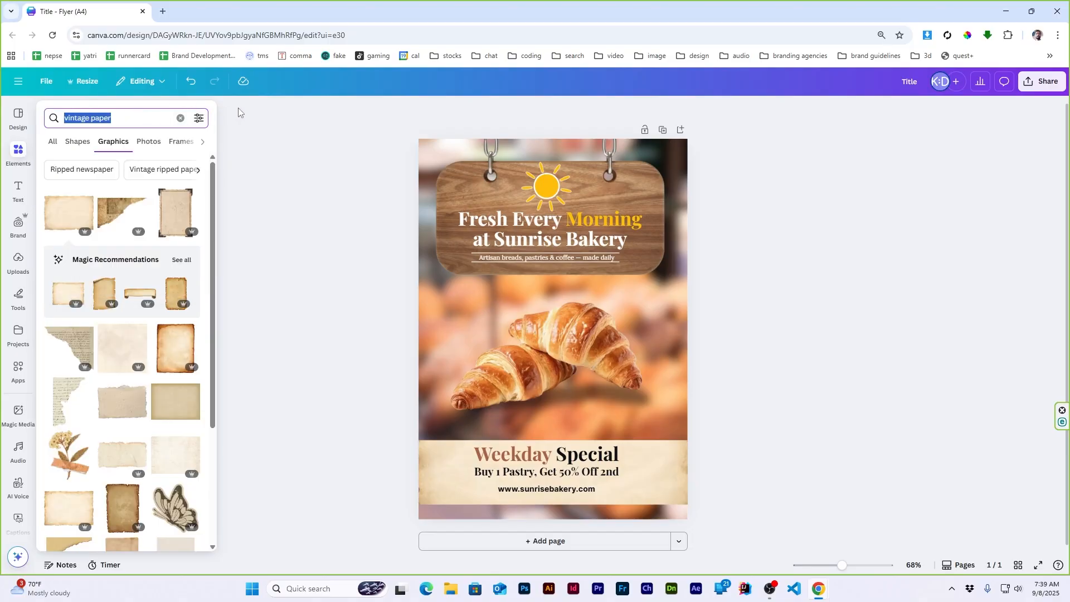
type("bakery")
key("Return")
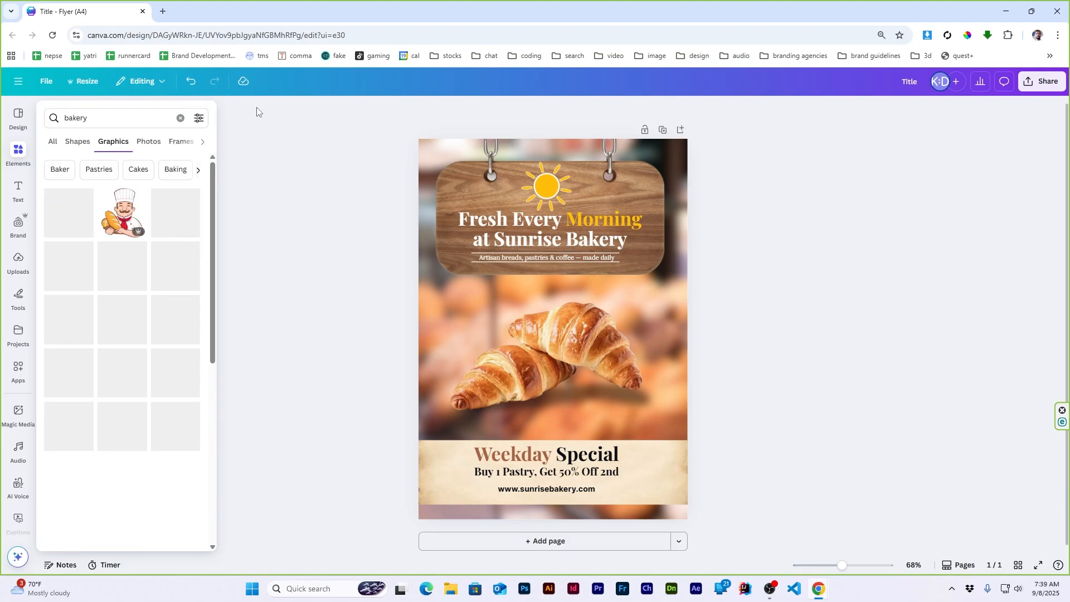
left_click(124, 214)
left_click_drag(650, 200, 445, 464)
left_click(825, 417)
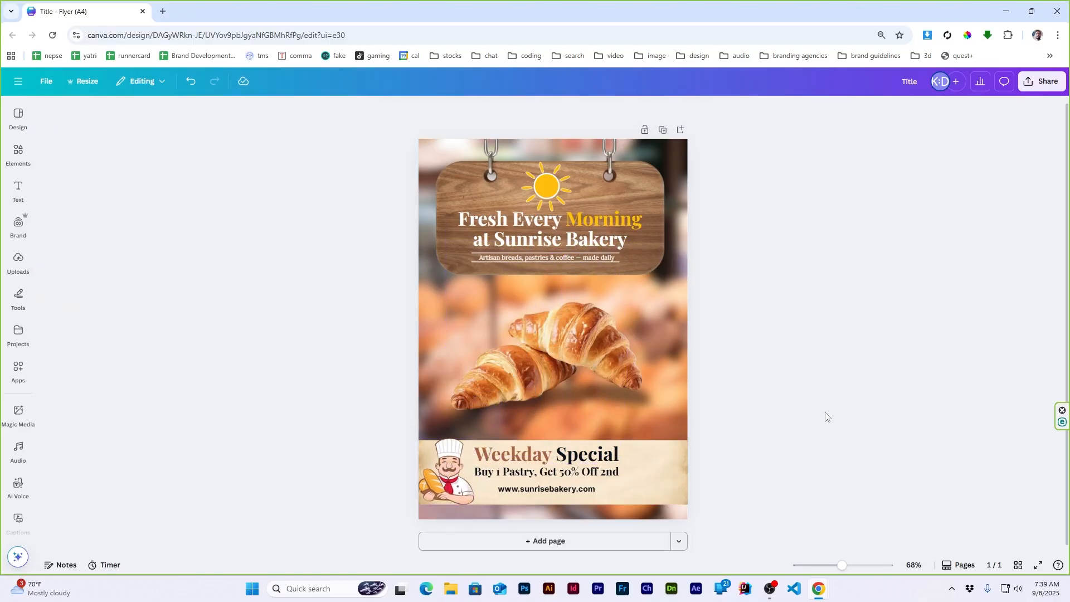
Search the graphics for "qr code" and add a black QR code graphic to the flyer.
left_click(19, 155)
double_click(125, 112)
type("qr code")
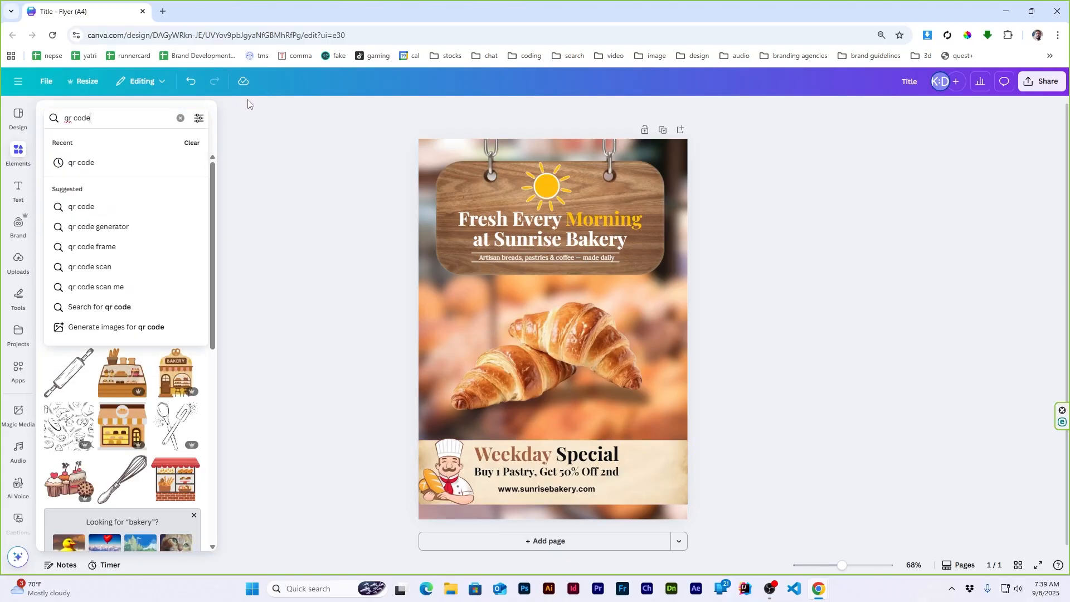
key("Return")
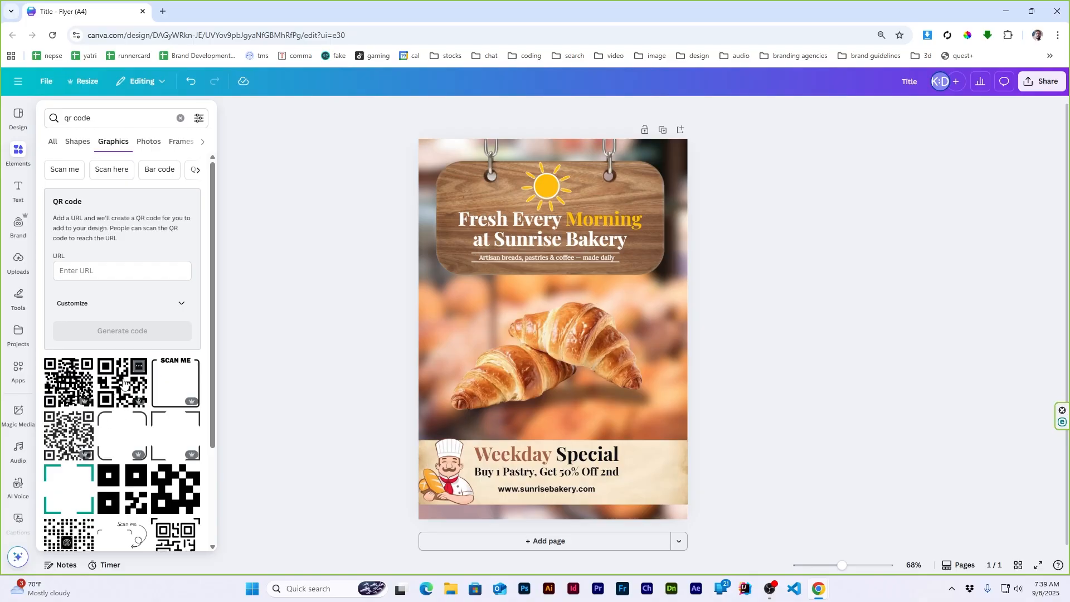
left_click(123, 384)
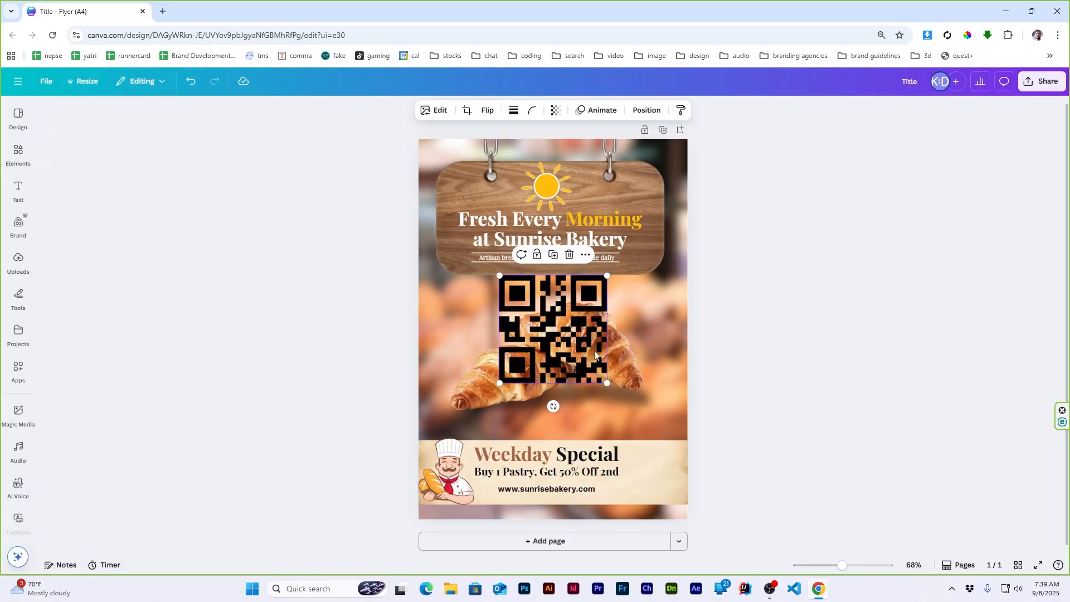
left_click(756, 297)
Search all elements for "rectangle" and add the plain square shape to the flyer.
left_click(18, 154)
left_click(112, 117)
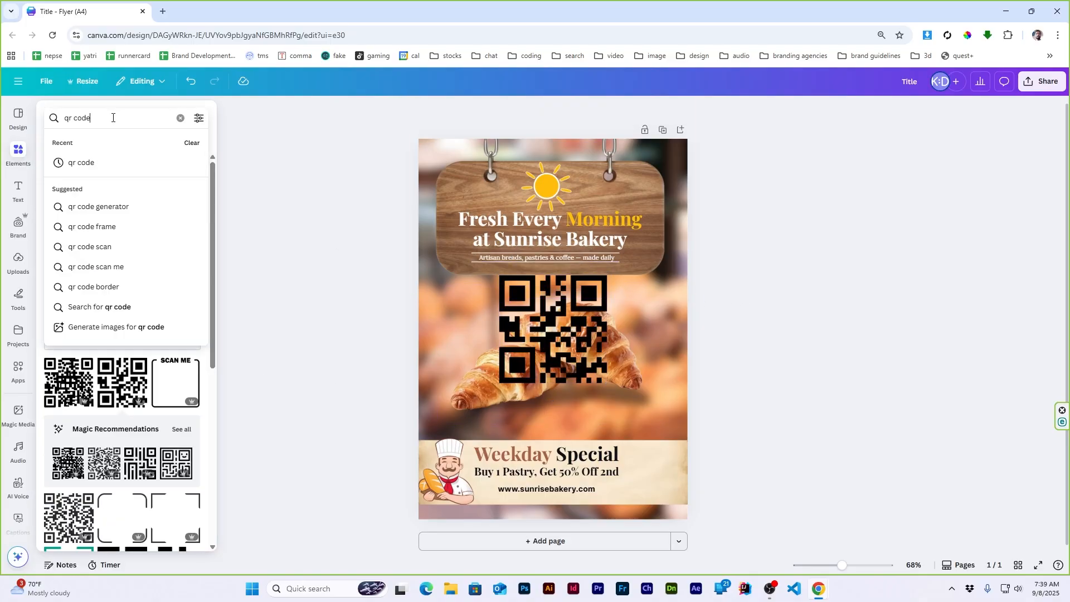
triple_click(113, 117)
type("rectangle")
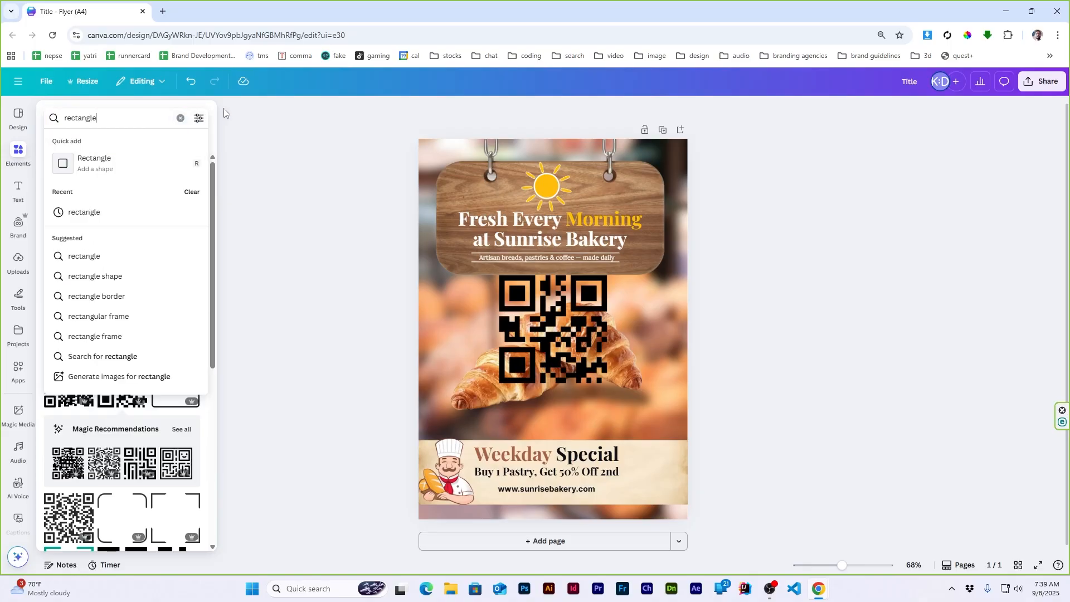
key("Return")
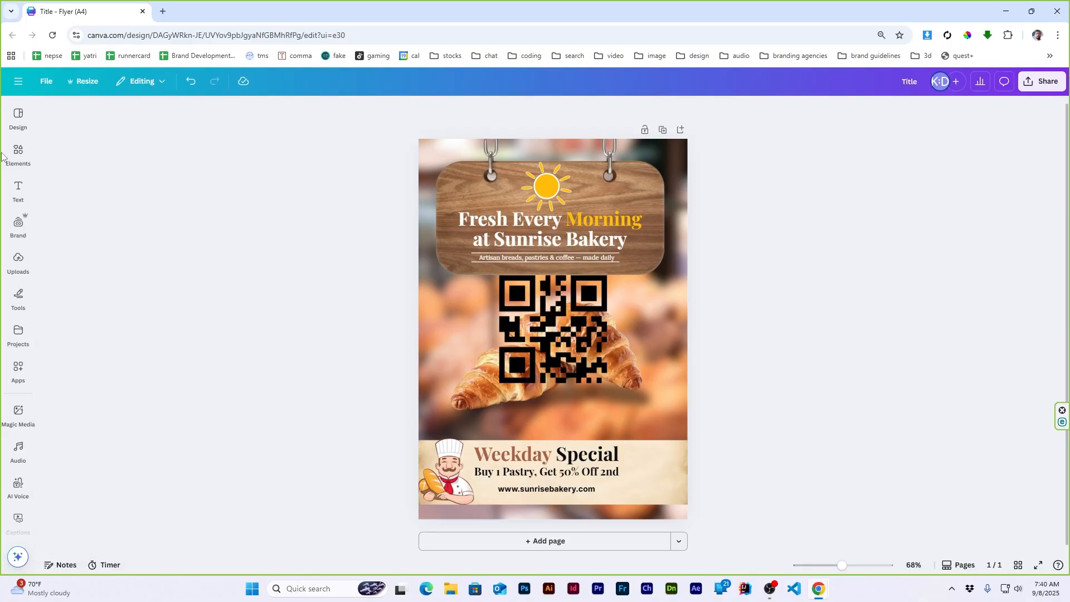
left_click(18, 153)
left_click(52, 141)
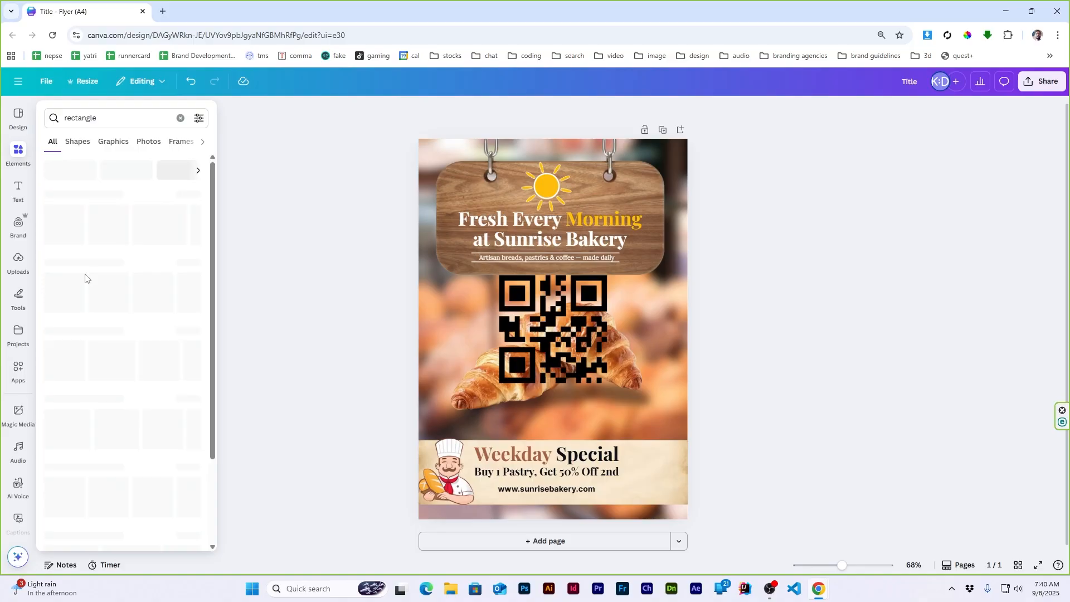
left_click(58, 218)
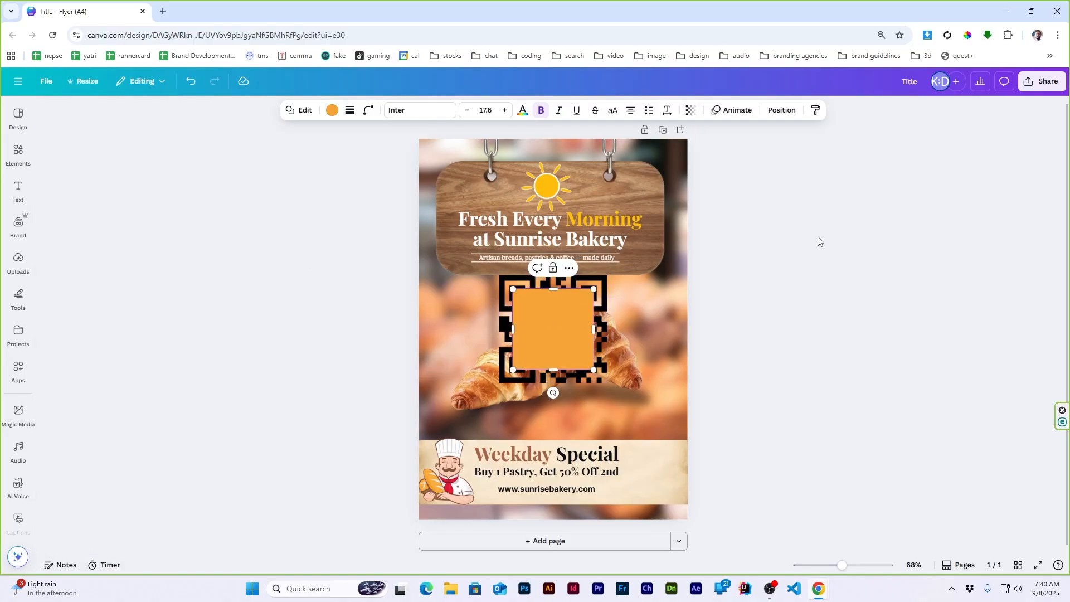
Color the square white and enlarge it into a backing behind the QR code with a narrow margin all around.
left_click(332, 110)
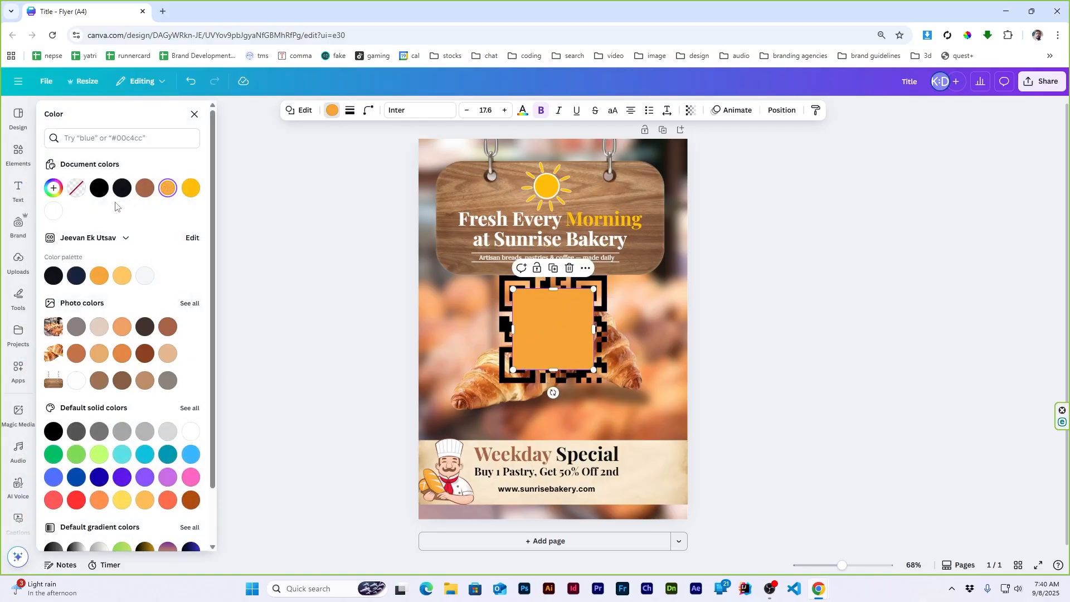
left_click(53, 211)
left_click(588, 306)
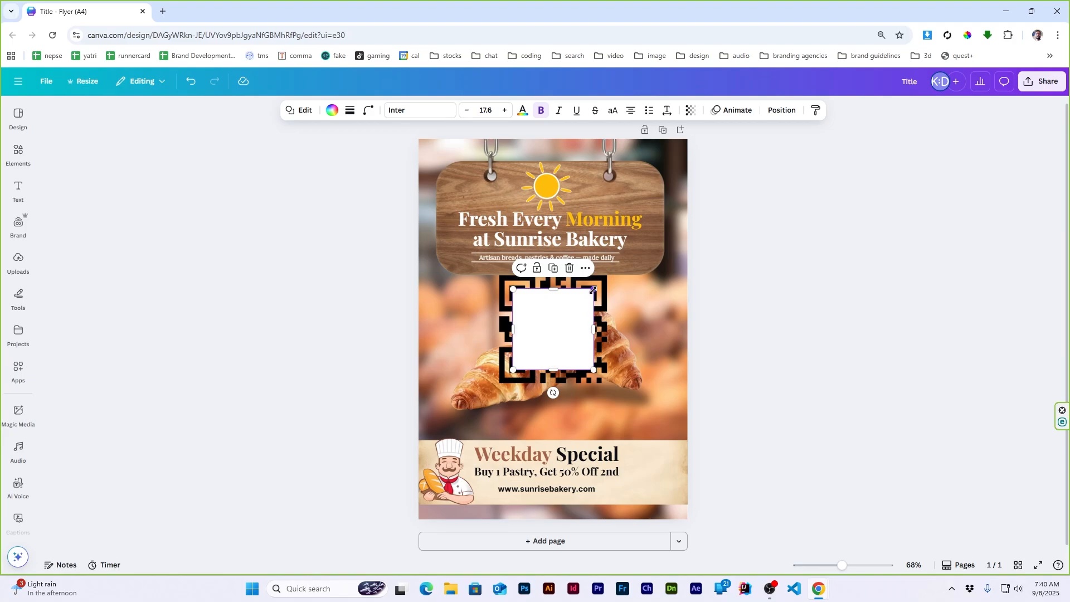
left_click_drag(593, 290, 612, 271)
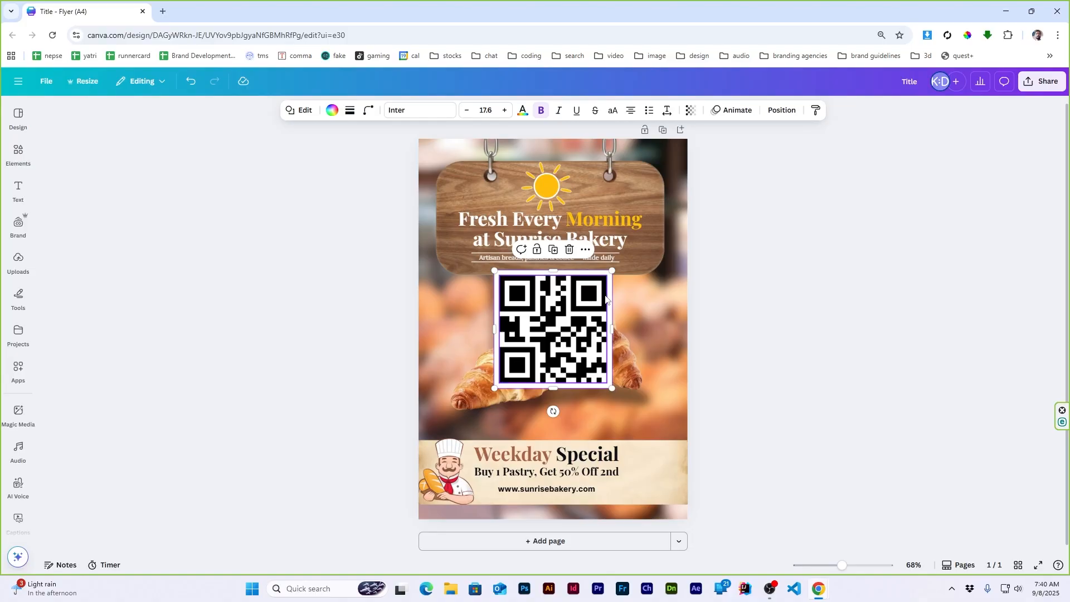
Group the QR code with its white backing, then shrink and place the group at the right end of the parchment strip.
left_click(552, 334)
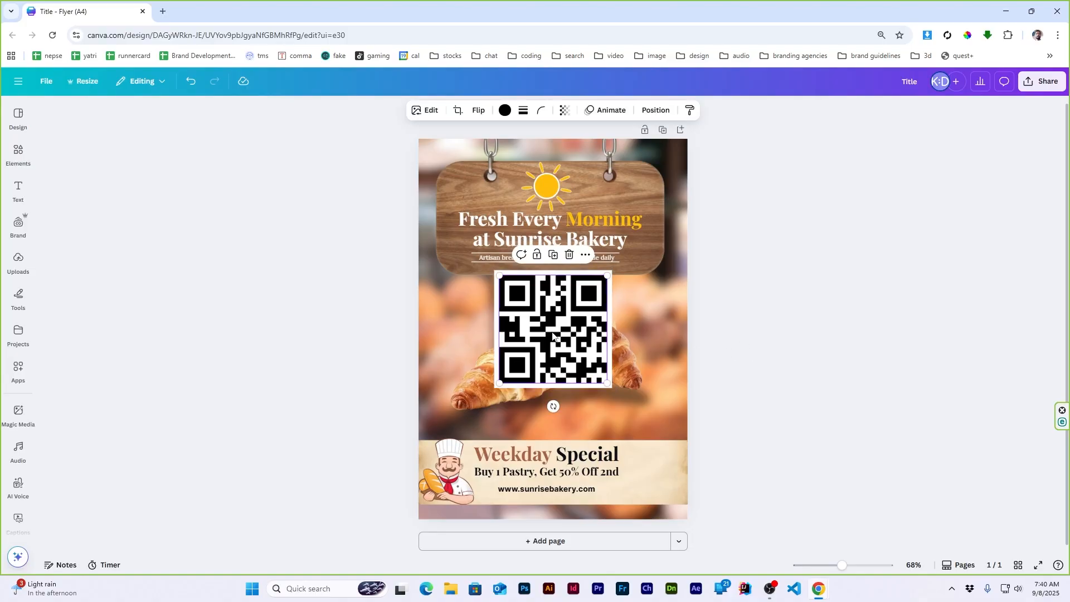
left_click(611, 386)
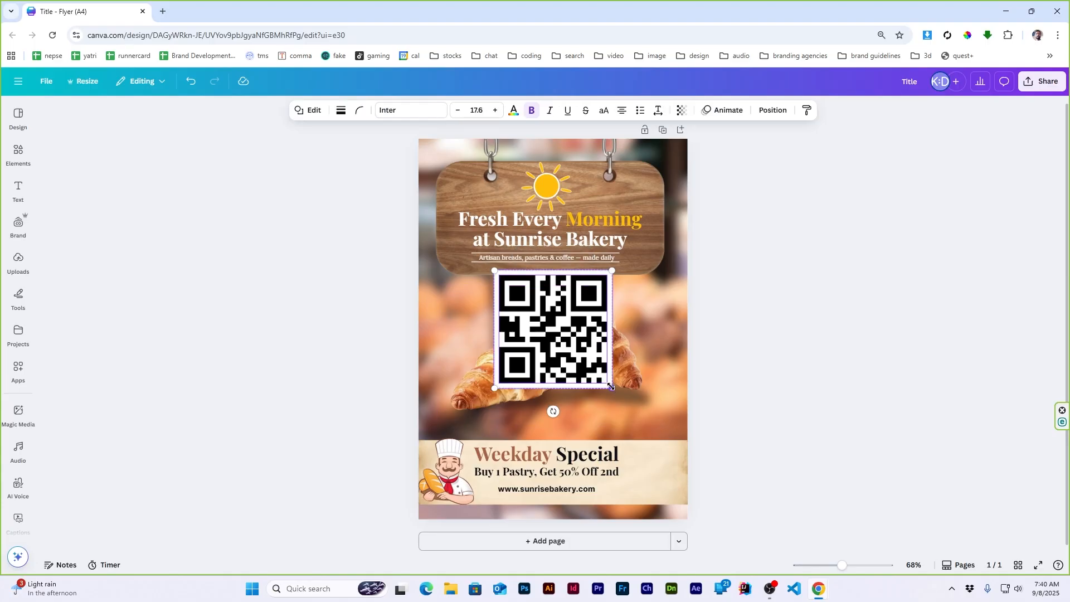
left_click(772, 112)
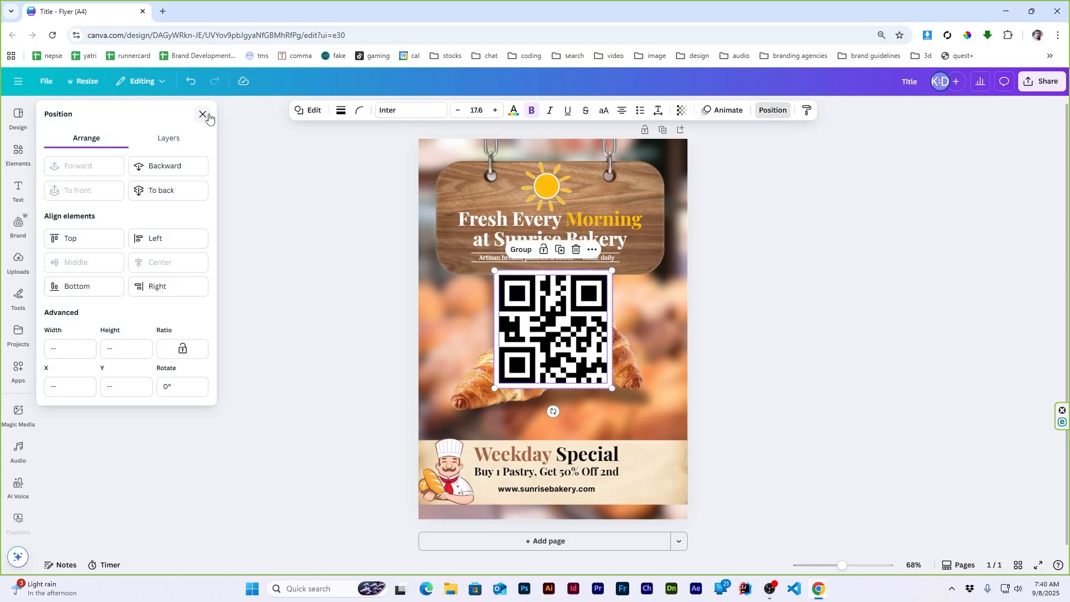
left_click(205, 113)
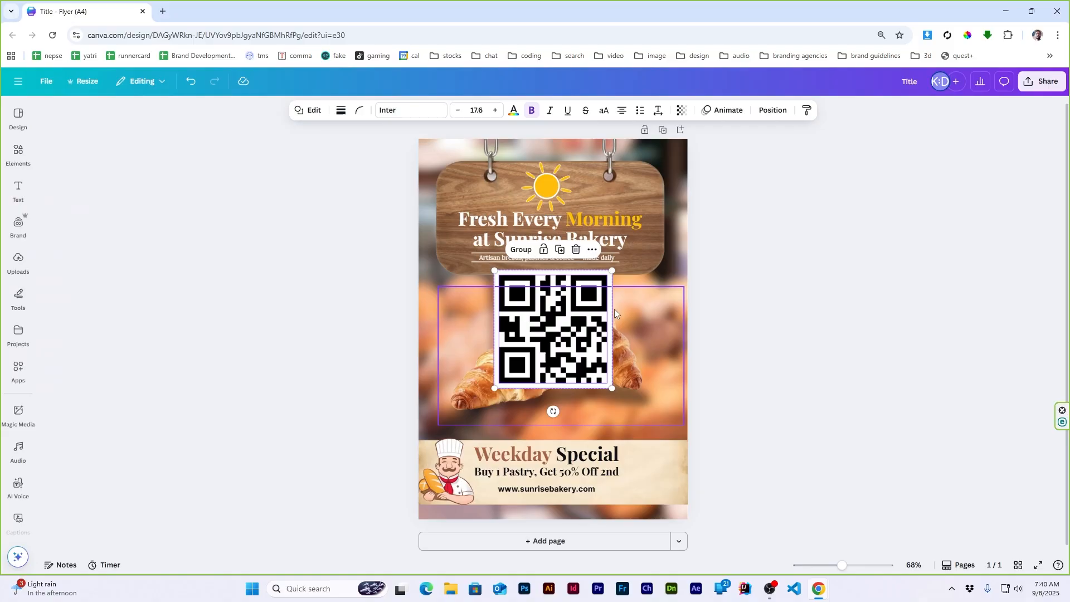
key("ctrl+g")
left_click_drag(612, 270, 660, 460)
left_click(818, 402)
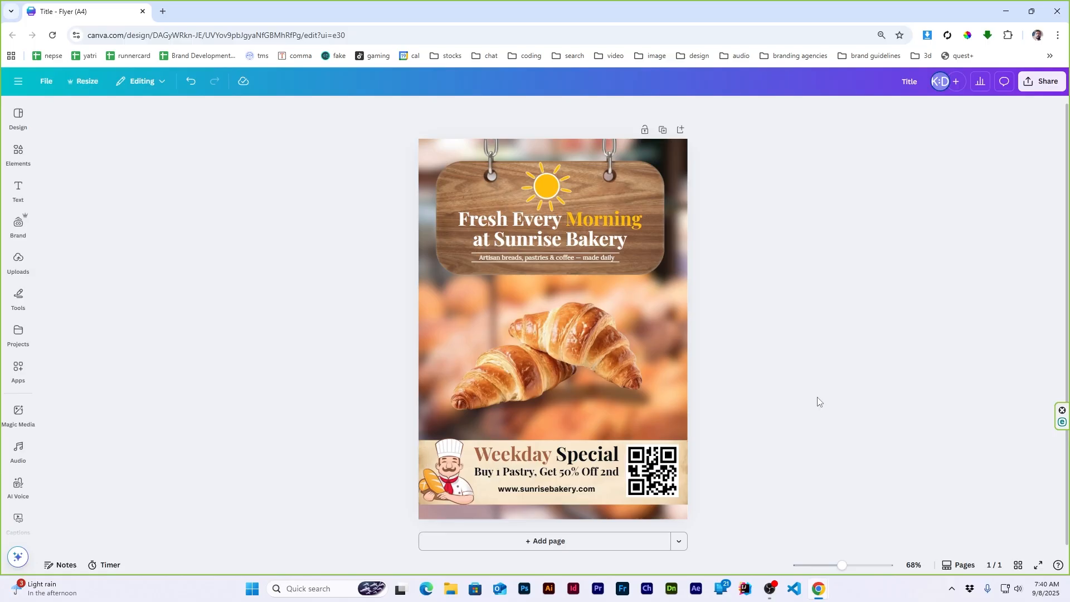
scroll(818, 402, "down", 1)
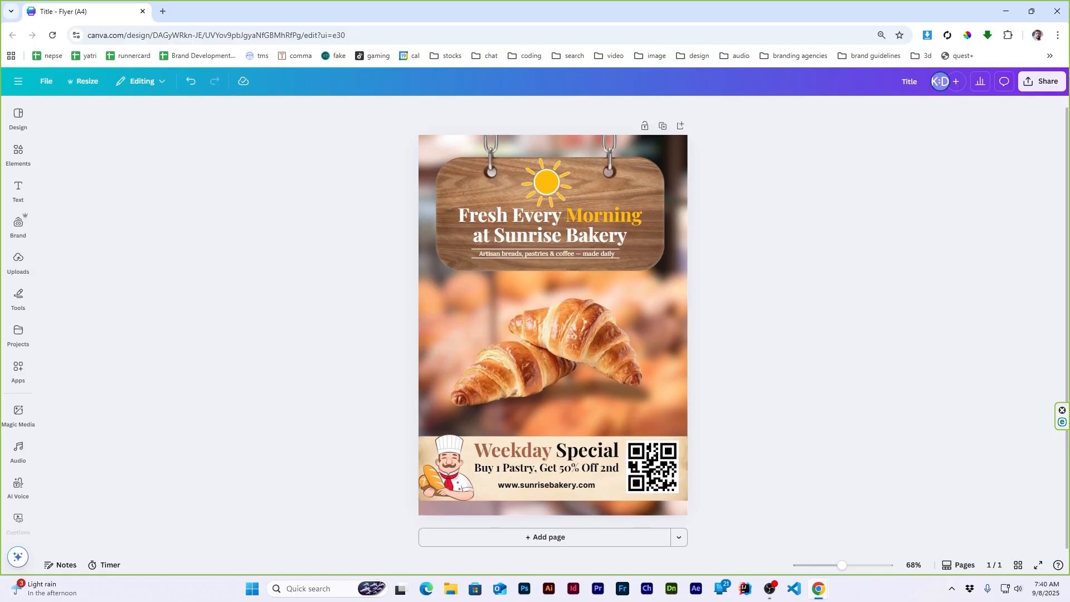
Search the graphics for "order now" and add the red jagged-edged "ORDER NOW" corner badge to the flyer.
scroll(720, 232, "up", 1)
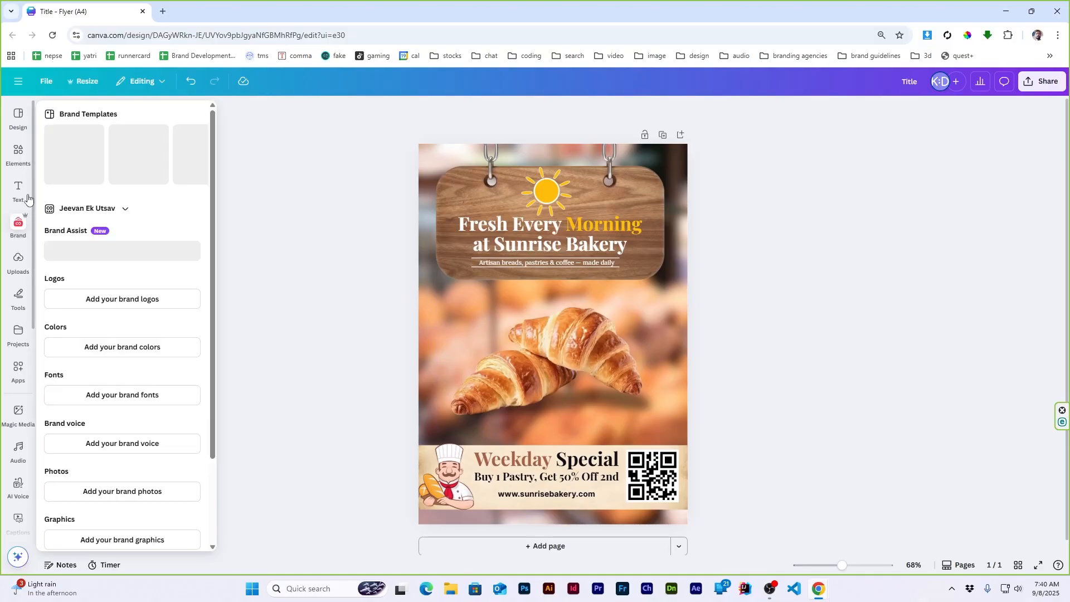
mouse_move(18, 159)
double_click(127, 118)
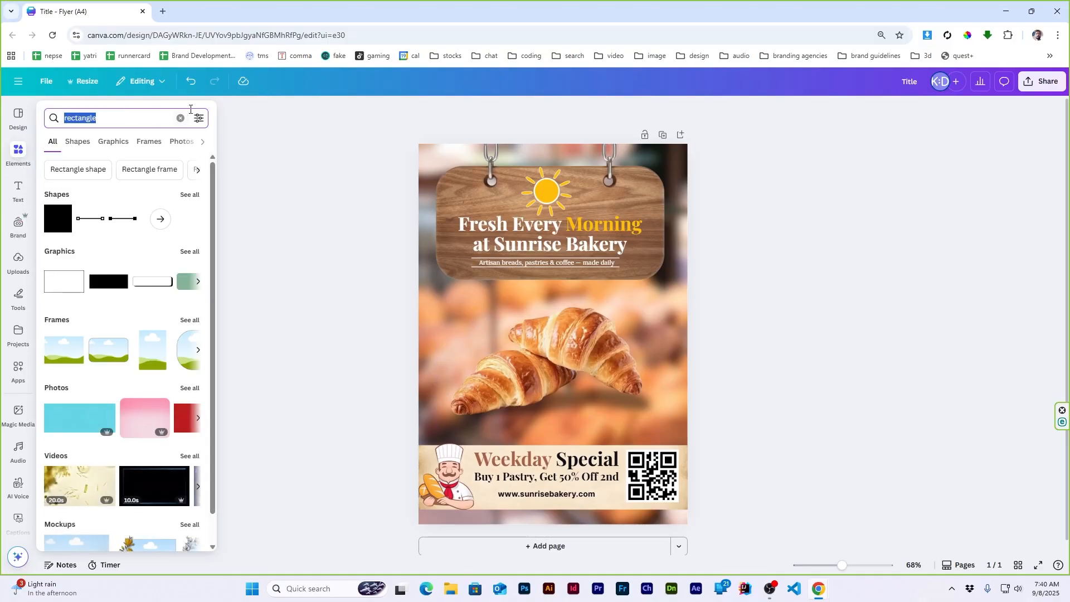
type("order now")
key("Return")
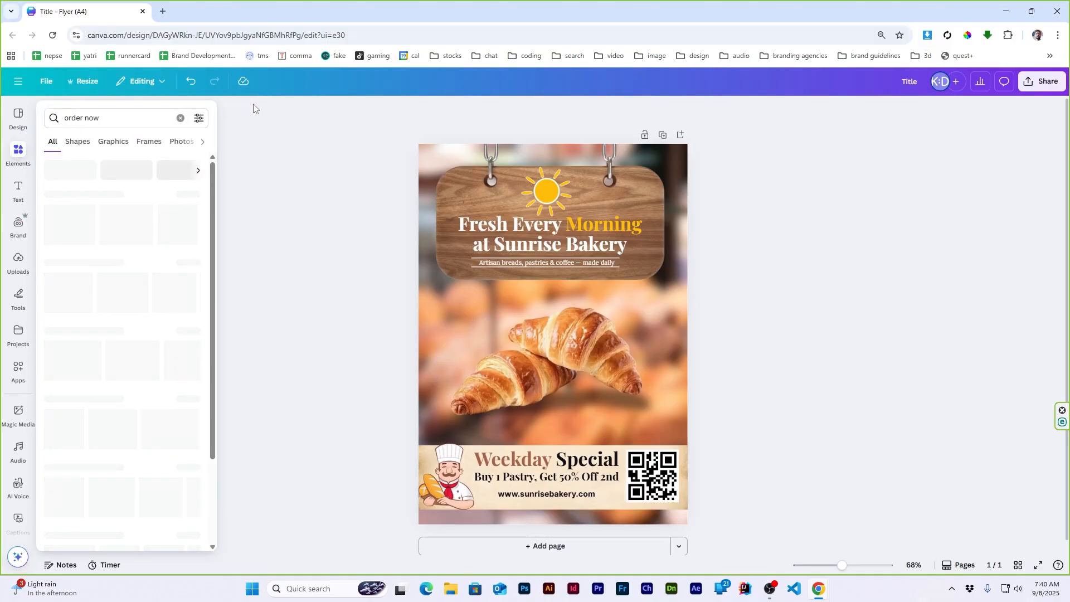
left_click(79, 143)
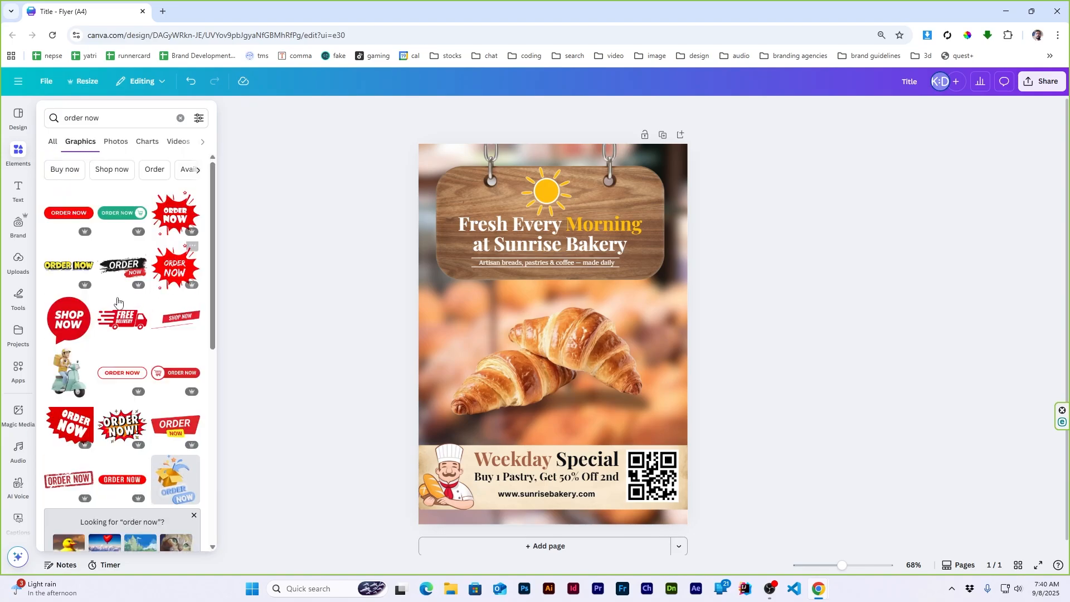
left_click(69, 427)
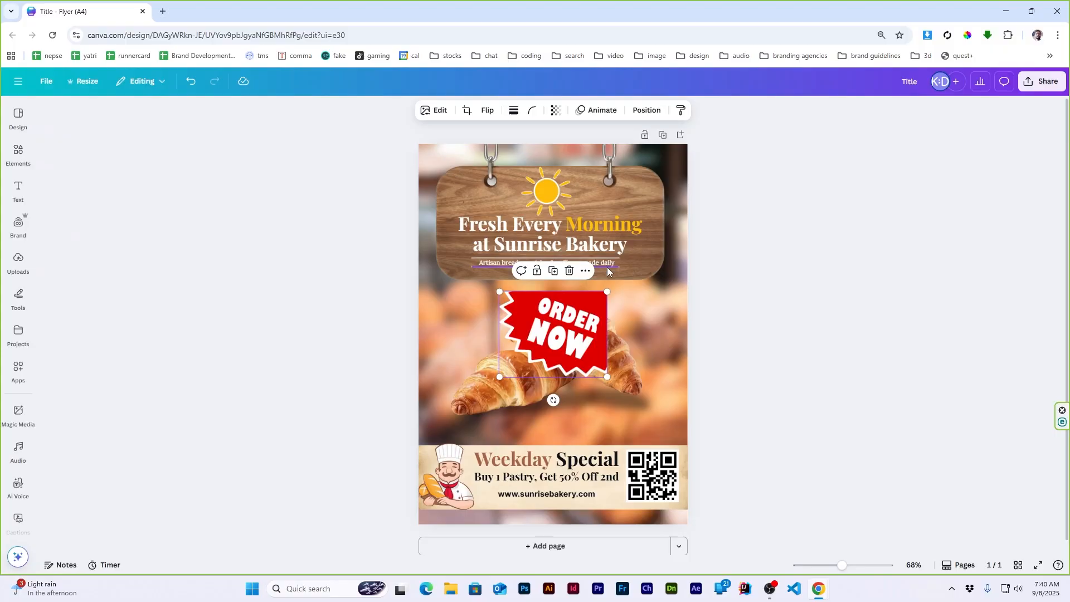
Shrink the "ORDER NOW" badge and fit it into the flyer's upper-right corner, overlapping the edge of the wooden sign.
left_click_drag(606, 292, 584, 309)
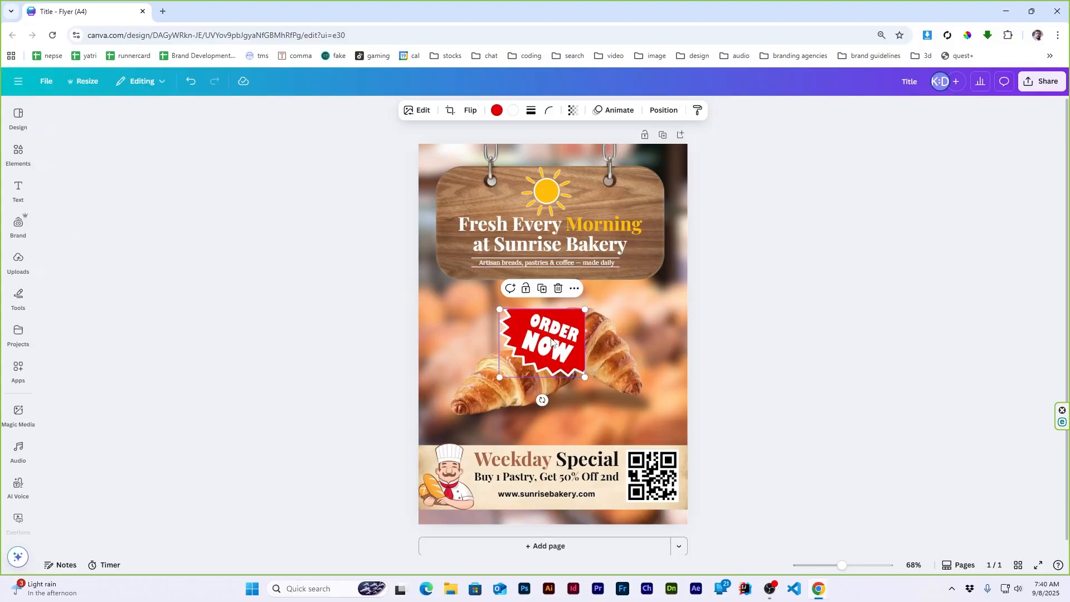
left_click_drag(550, 342, 663, 166)
left_click(821, 222)
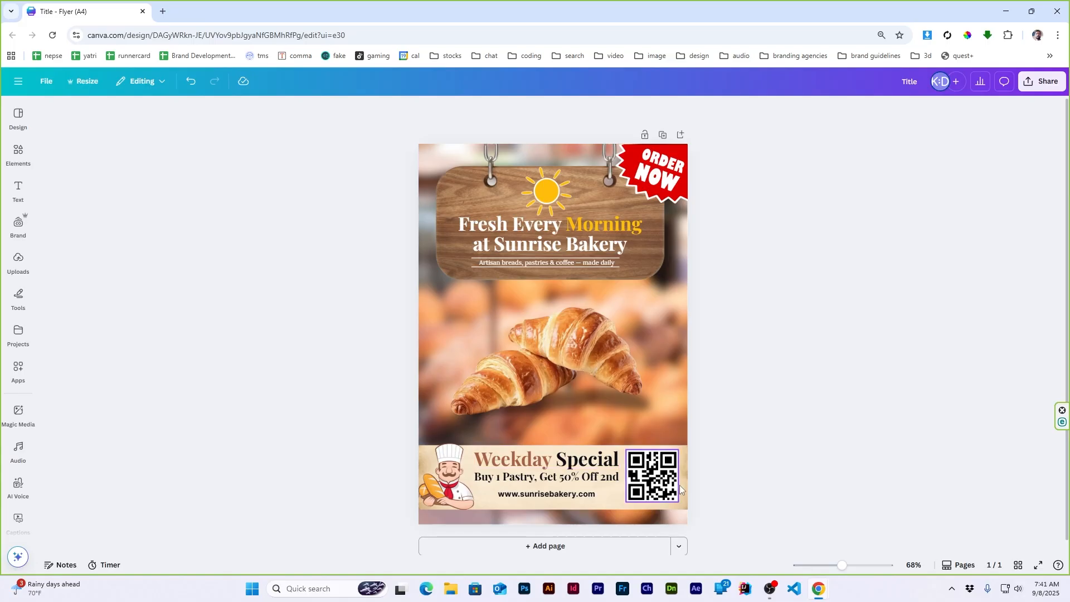
Lock the blurred bakery background image.
right_click(665, 436)
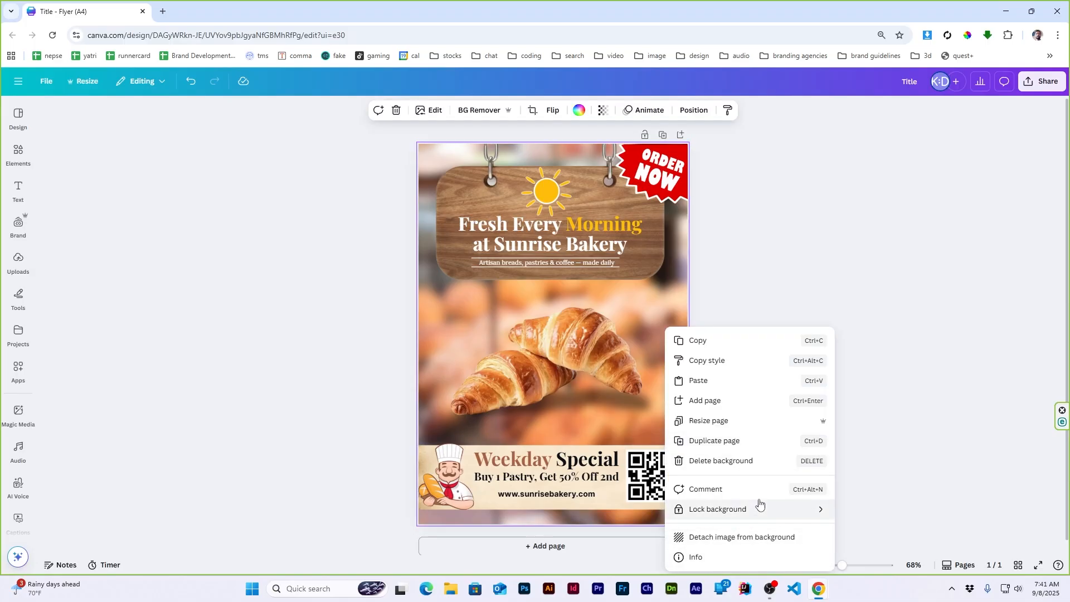
mouse_move(780, 509)
left_click(869, 509)
Crop the empty margin off the right side of the croissant image and lock the image.
left_click(586, 346)
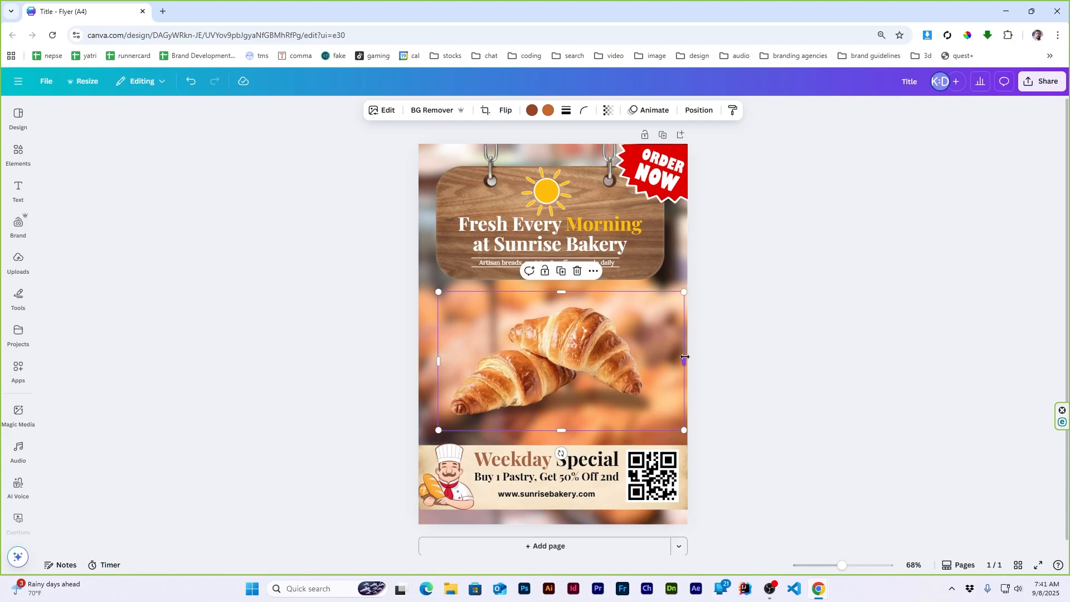
left_click_drag(685, 357, 668, 361)
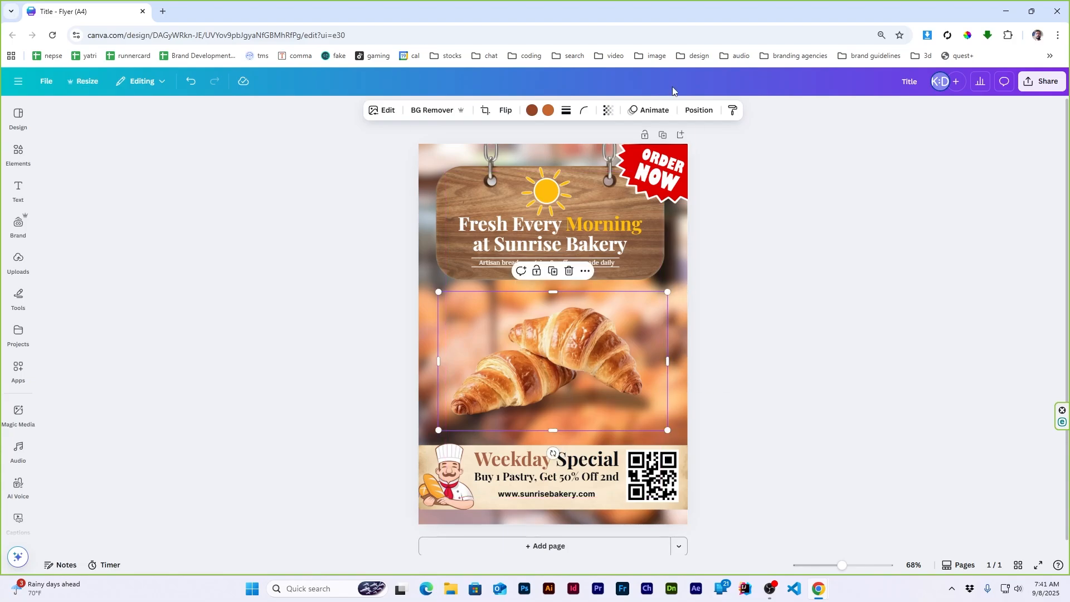
left_click(698, 111)
left_click(202, 114)
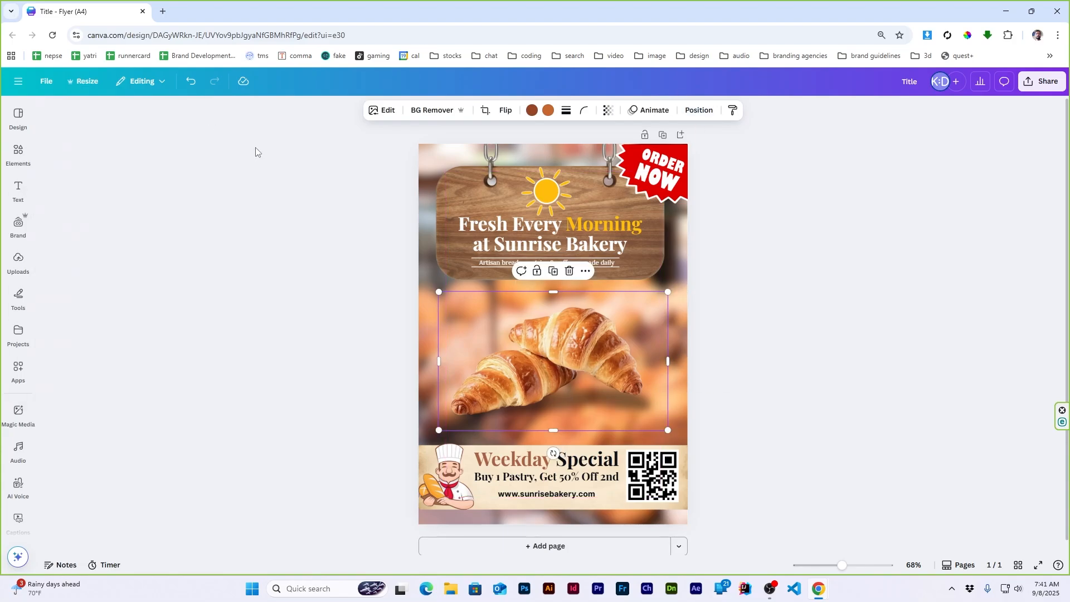
right_click(599, 359)
mouse_move(649, 468)
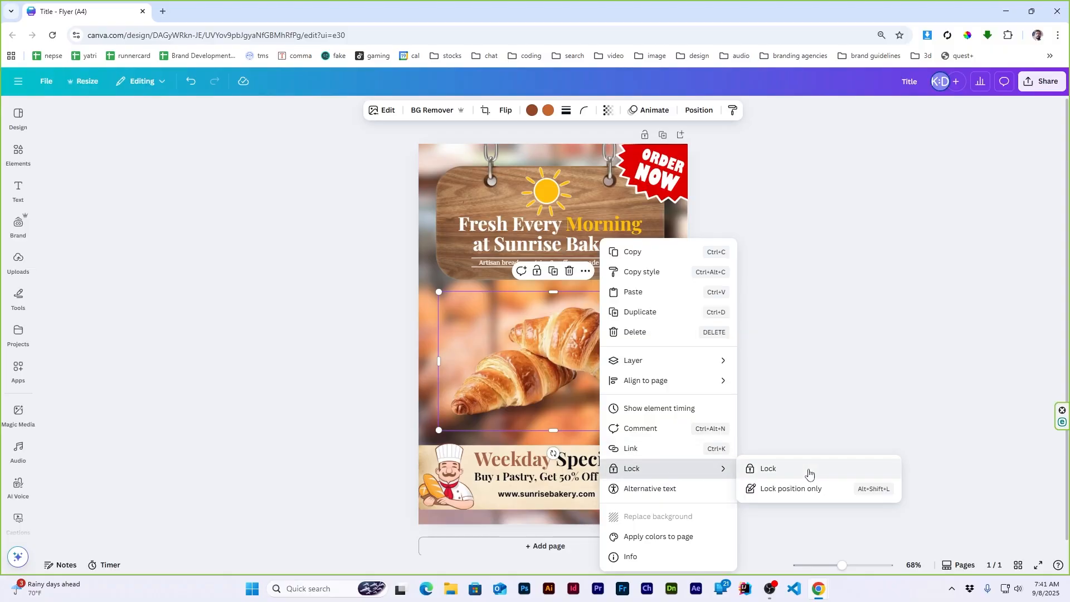
left_click(807, 470)
left_click(802, 342)
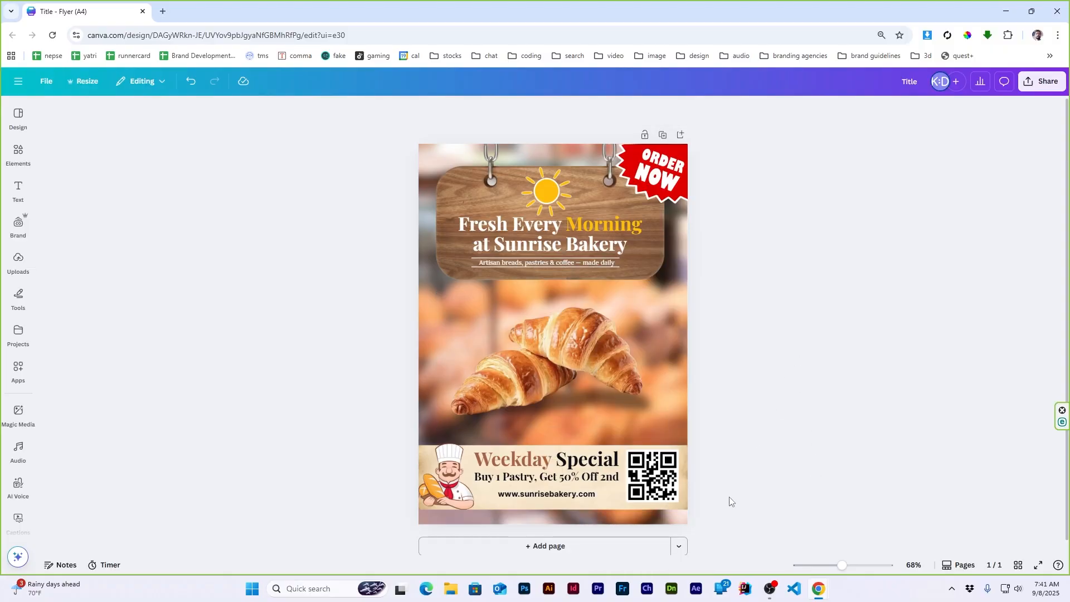
Select the parchment strip with all its contents, shrink them together, and center them near the flyer's lower edge.
left_click(685, 504)
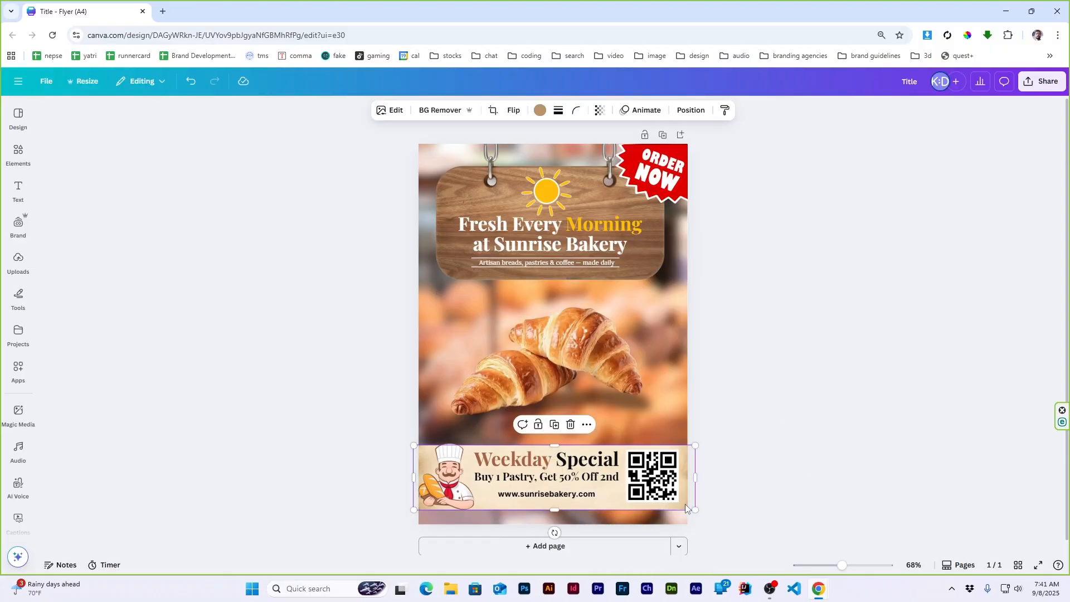
right_click(685, 505)
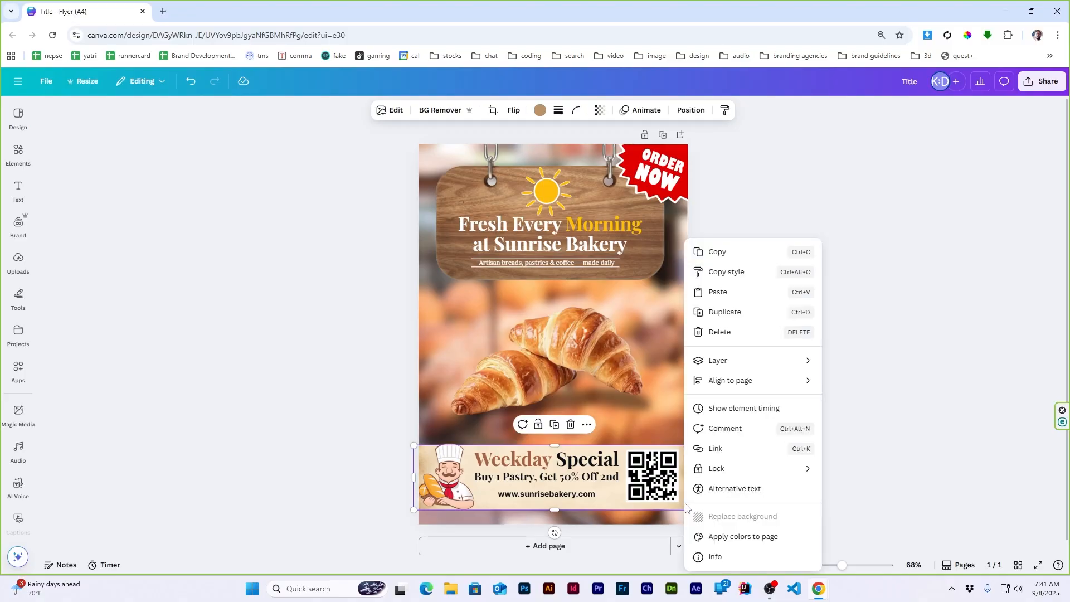
left_click(876, 433)
left_click_drag(686, 516, 372, 452)
left_click_drag(697, 443, 653, 450)
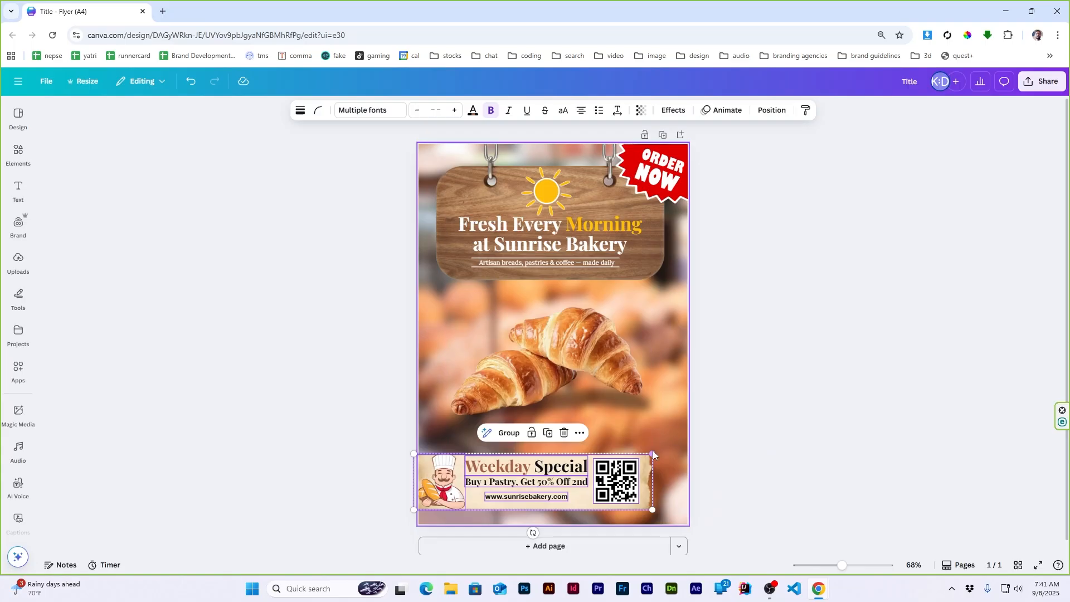
left_click_drag(544, 482, 564, 483)
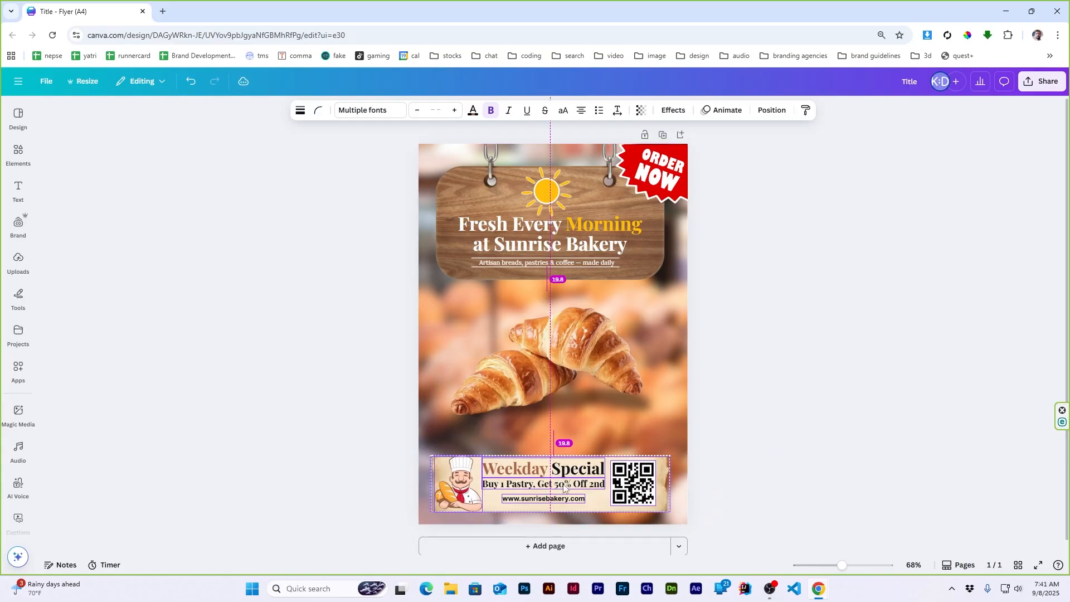
left_click(798, 457)
Widen only the parchment background so it spans the full width of the flyer again.
left_click(664, 480)
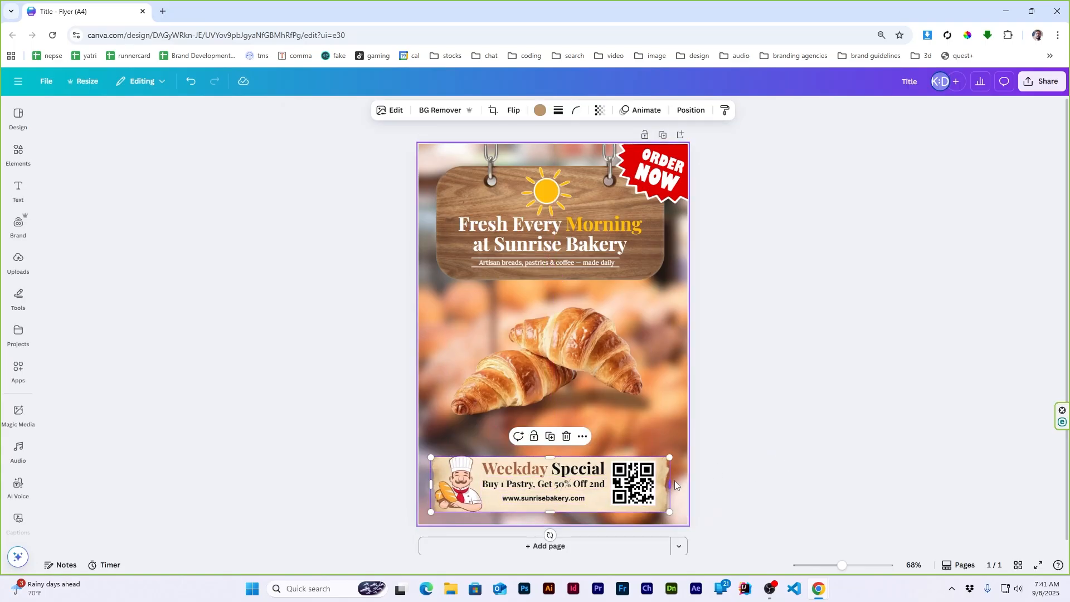
left_click_drag(678, 480, 693, 482)
left_click(740, 461)
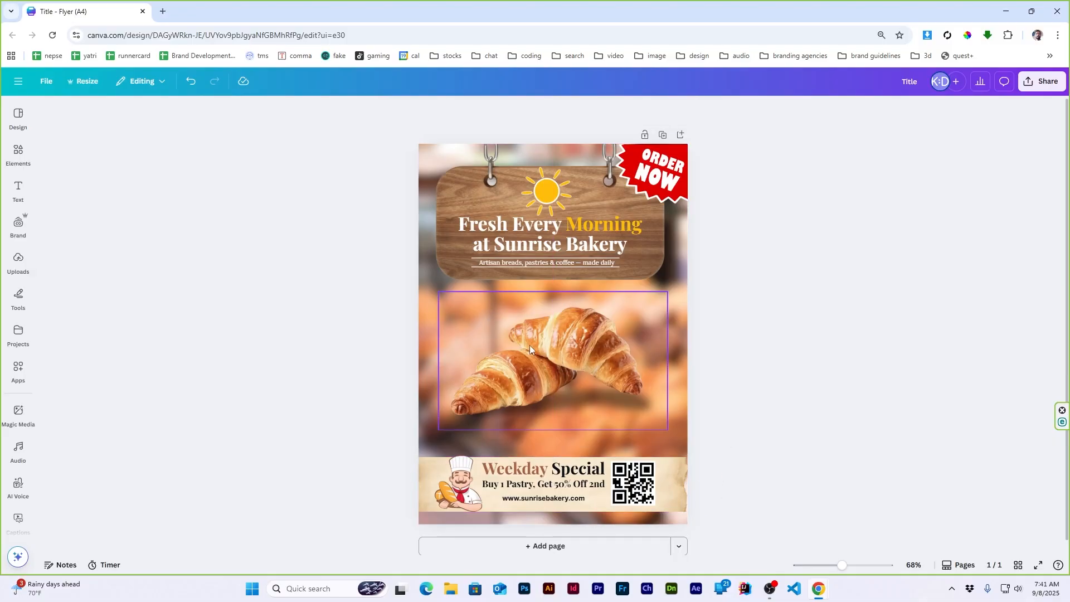
Unlock the croissant image and move it slightly upward to leave room above the parchment strip.
right_click(577, 318)
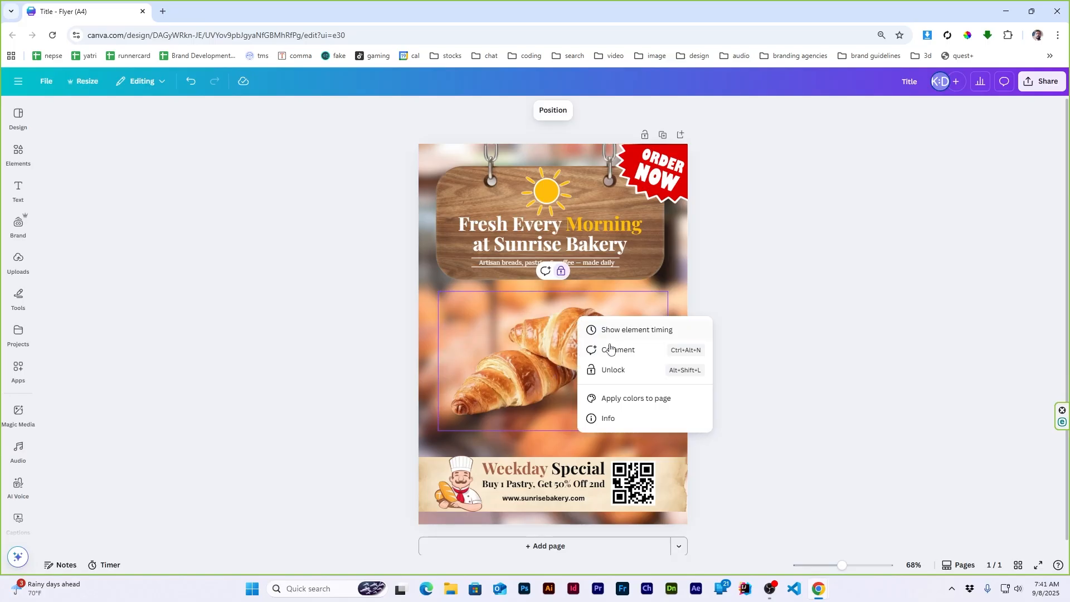
left_click(583, 392)
left_click_drag(583, 391, 587, 352)
left_click(755, 283)
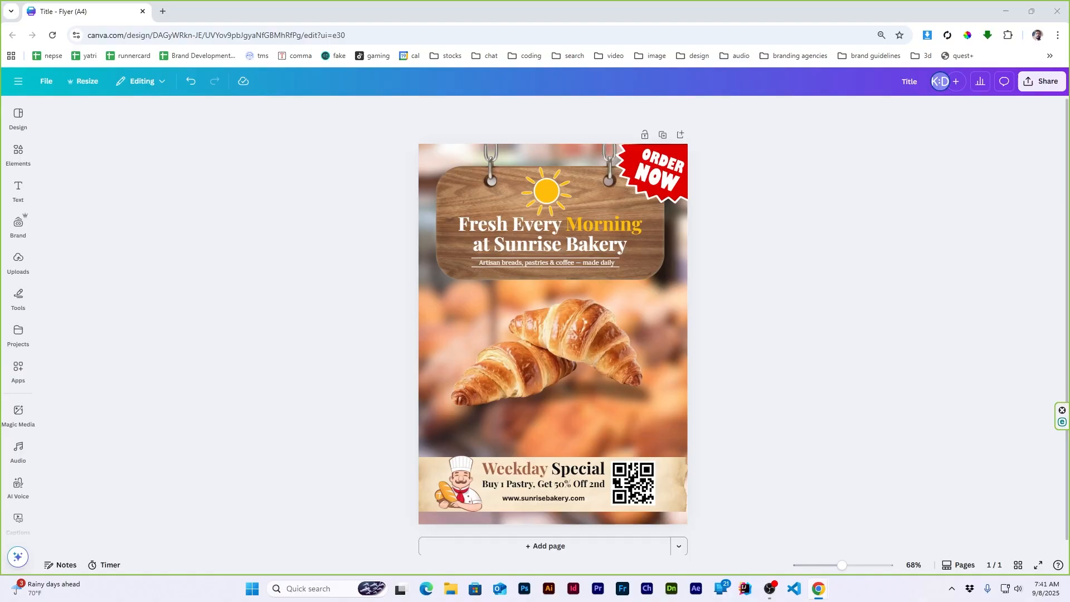
Add a heading reading "Signature Croissant — flaky, buttery", "Sourdough Loaves — long ferment, bold flavor", "Specialty Coffee — single-origin espresso" on separate lines.
mouse_move(22, 188)
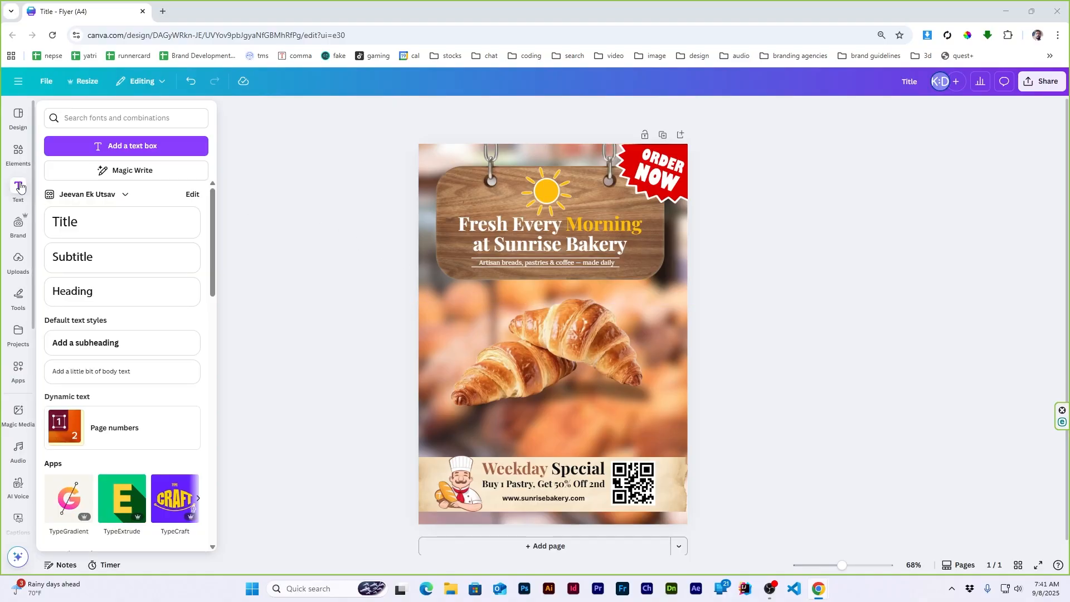
left_click(88, 293)
left_click(862, 337)
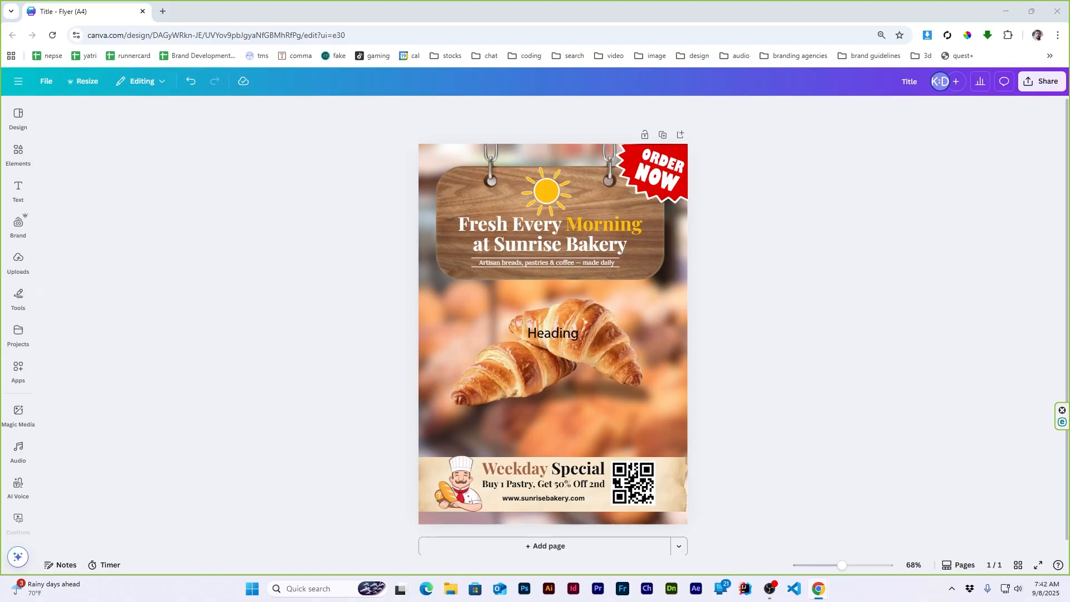
double_click(552, 341)
type("Signature Croissant — flaky, buttery Sourdough Loaves — long ferment, bold flavor Specialty Coffee — single-origin espresso")
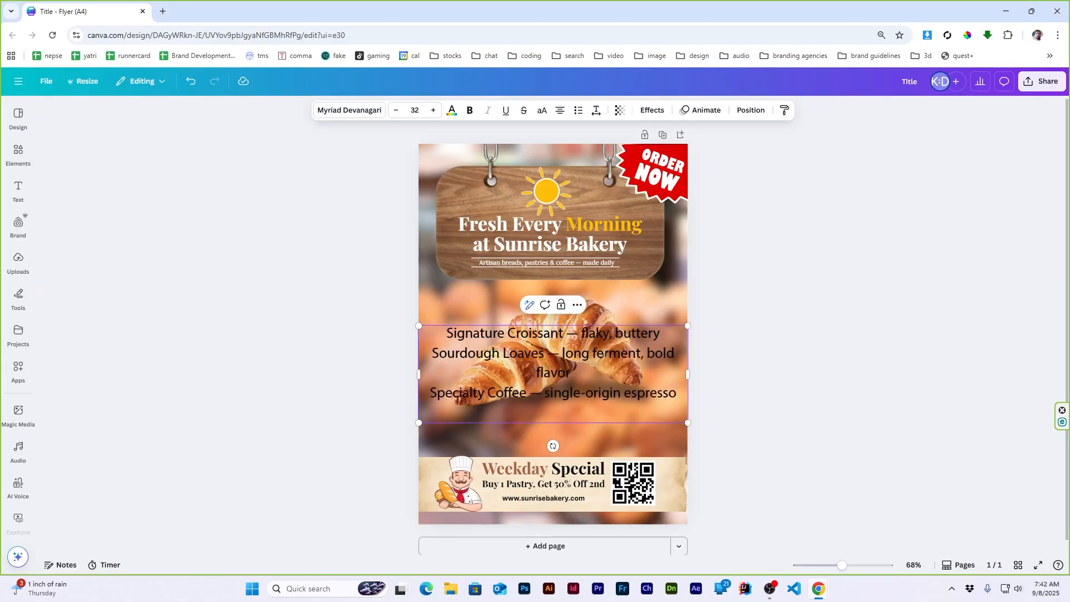
Set the font of the whole product list text to Inter.
key("ctrl+a")
left_click(349, 110)
type("inter")
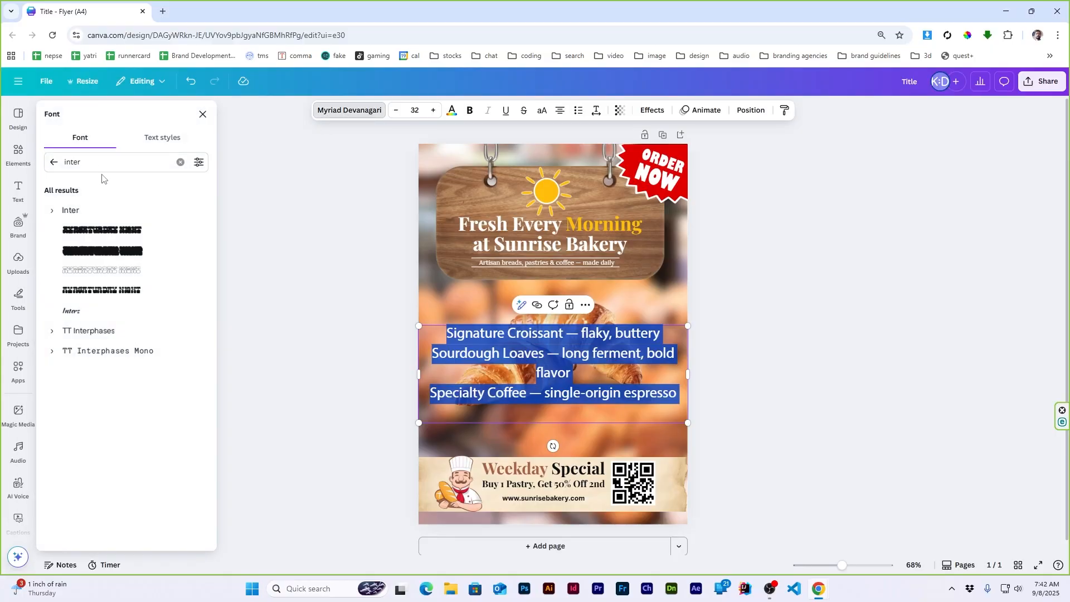
left_click(92, 211)
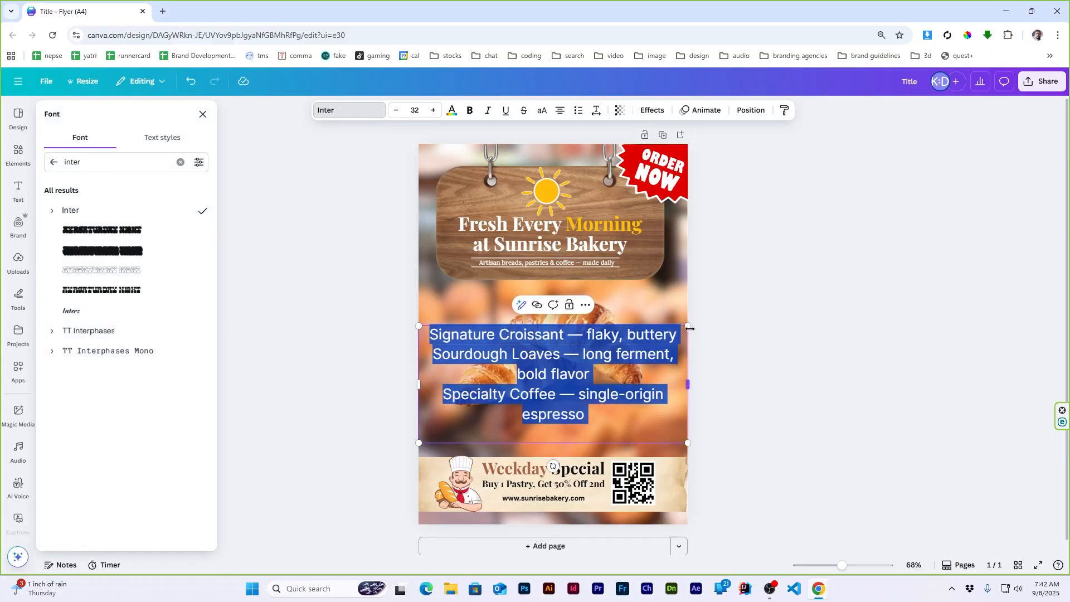
Reduce the product list text to size 16 and make it bold.
left_click(396, 110)
left_click(396, 110)
left_click(396, 110)
left_click(396, 110)
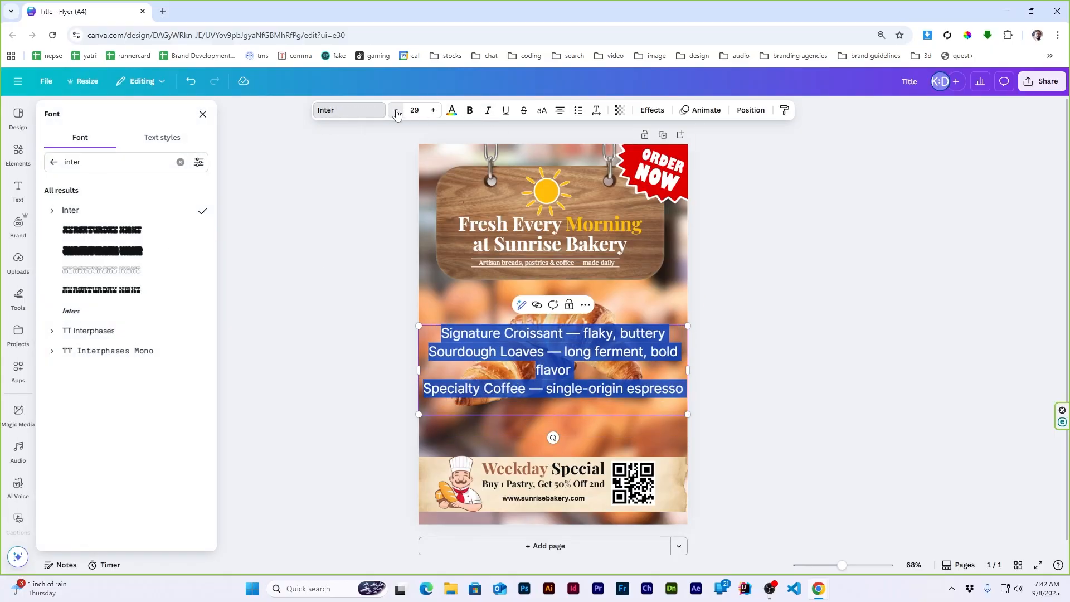
left_click(396, 110)
left_click(396, 110)
left_click(396, 110)
double_click(396, 110)
double_click(396, 110)
double_click(396, 111)
double_click(397, 110)
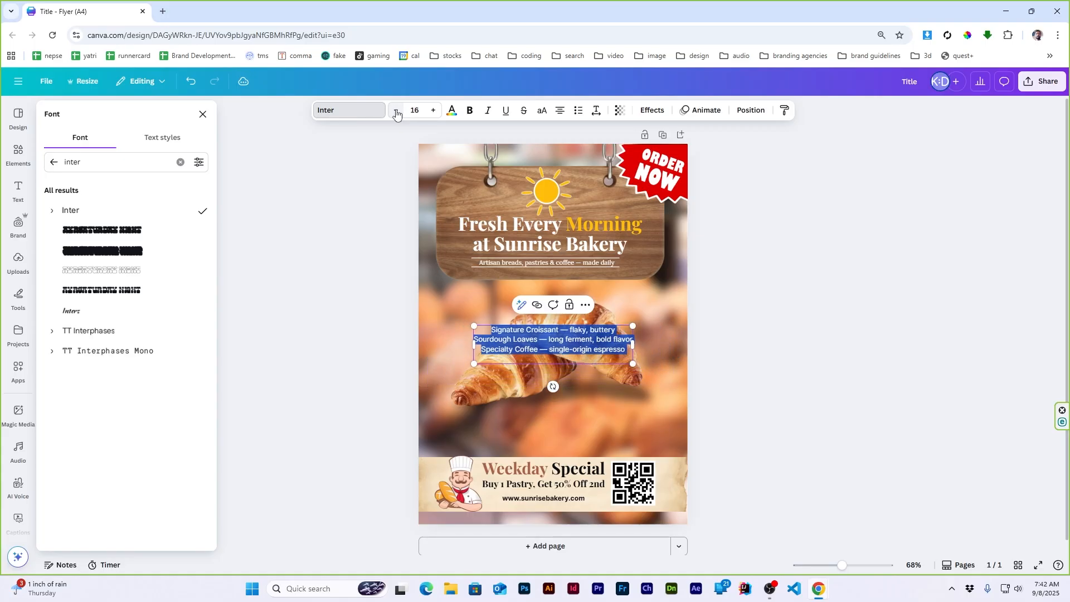
double_click(396, 110)
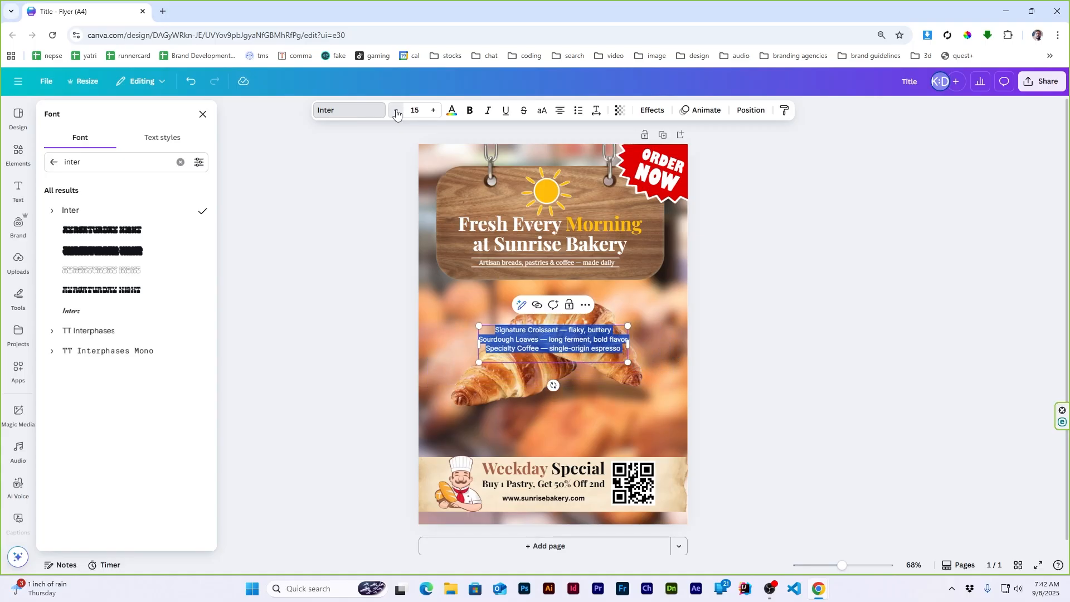
left_click(432, 111)
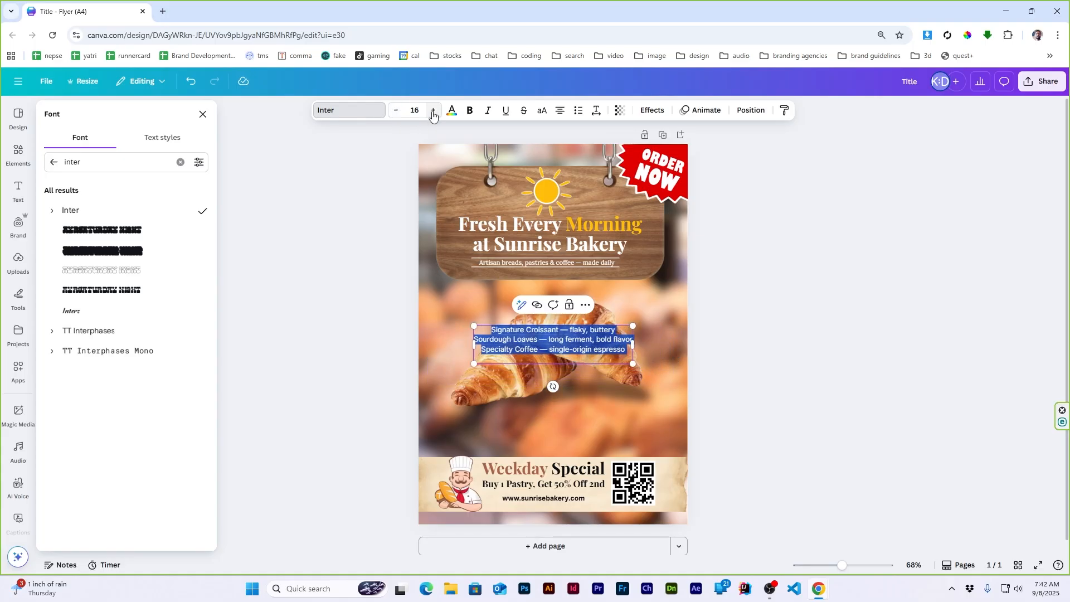
left_click(470, 110)
Place the product list between the croissants and the parchment strip, and color its text white.
left_click_drag(571, 342, 580, 422)
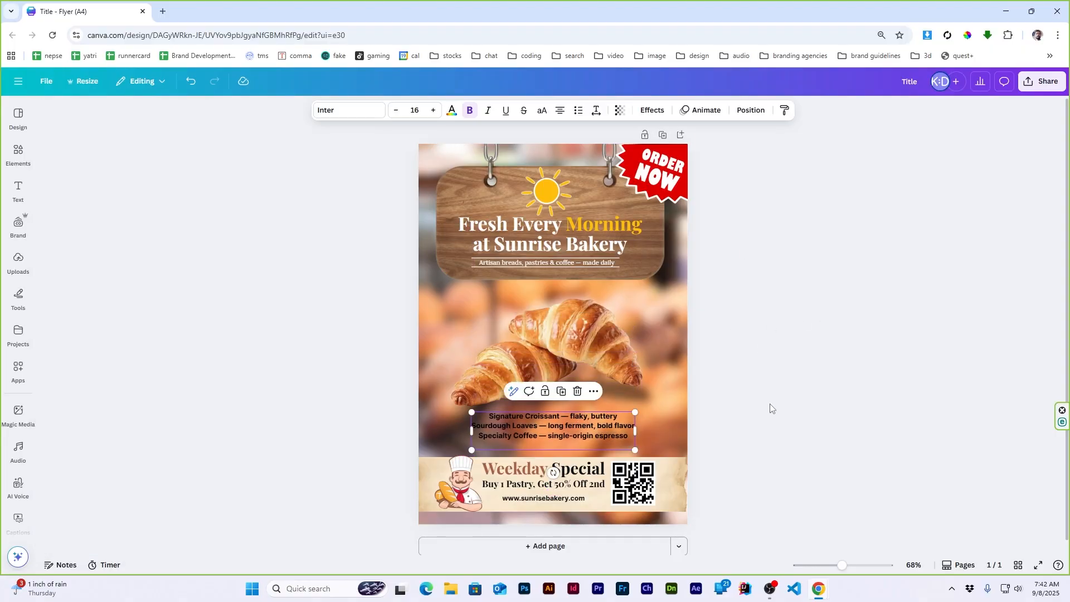
left_click(541, 429)
left_click(452, 110)
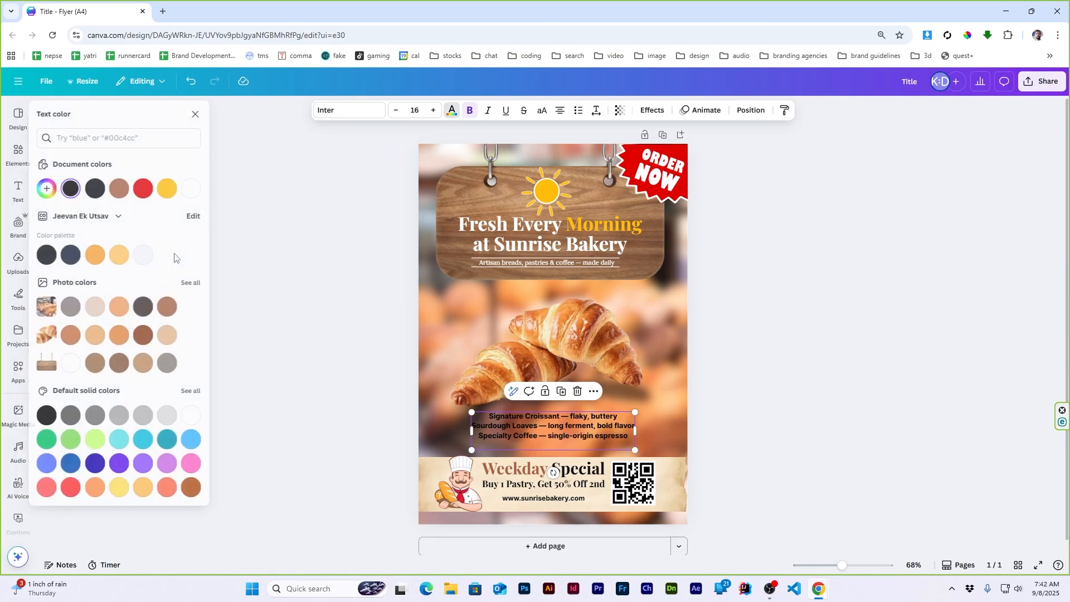
left_click(191, 188)
left_click(853, 344)
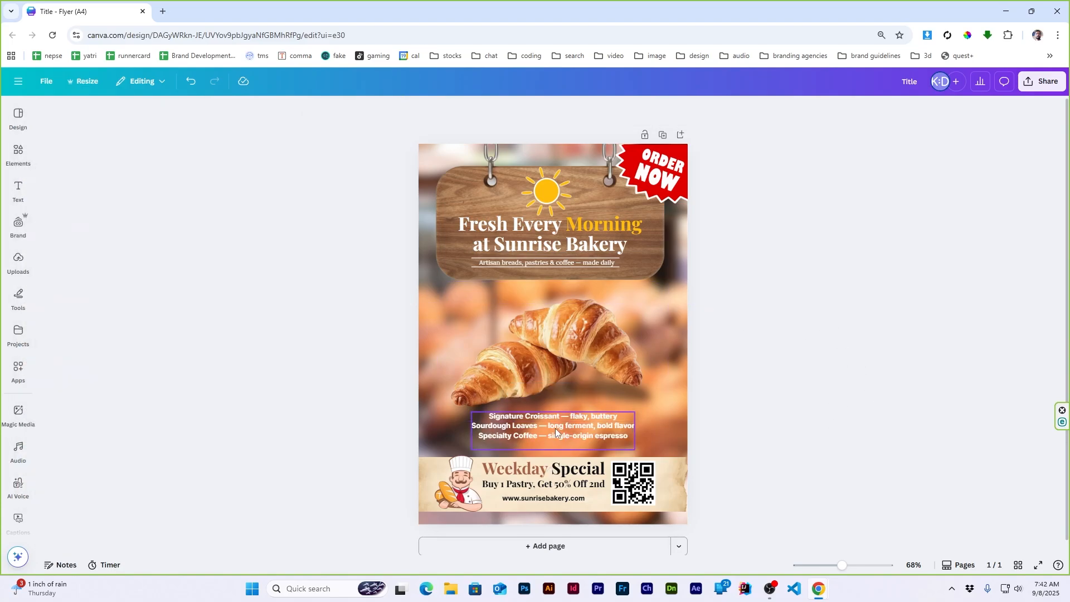
Search all elements for "rectangle" and add the plain rectangle shape to the flyer.
left_click(18, 153)
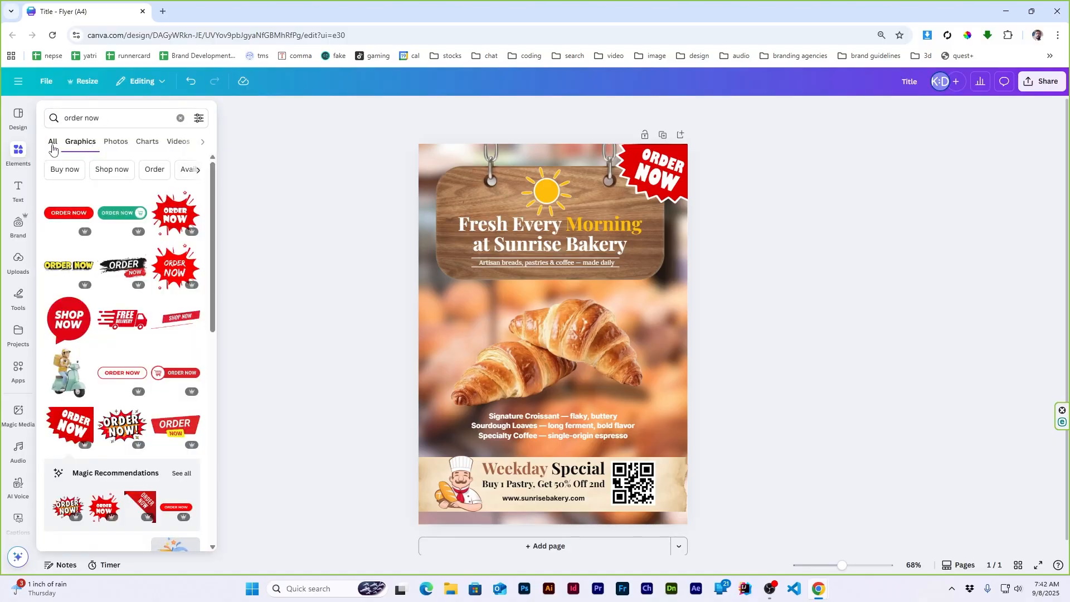
left_click(52, 143)
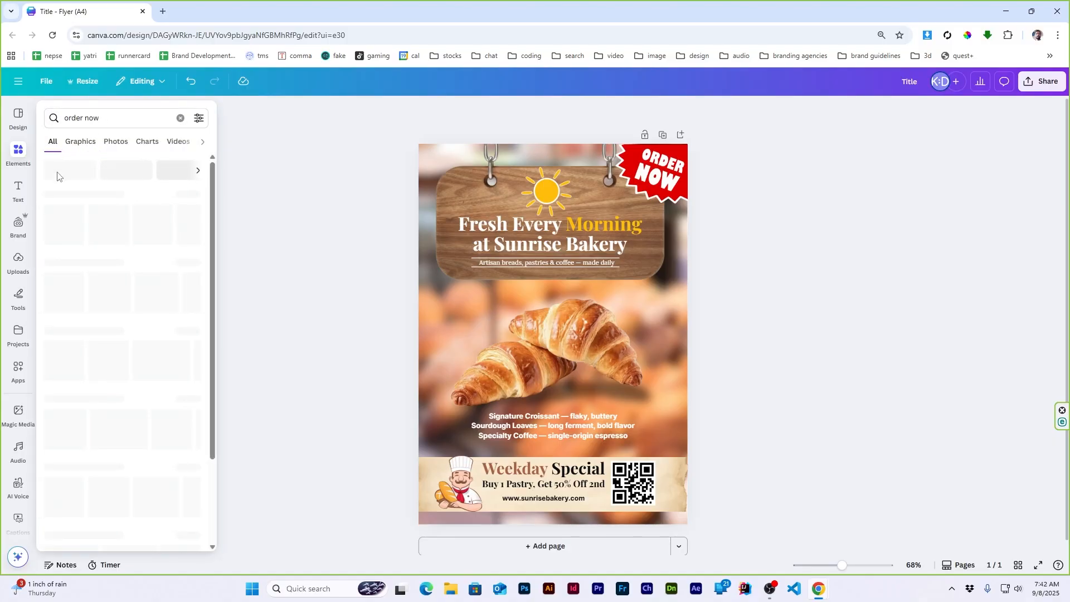
left_click(96, 124)
type("rectang")
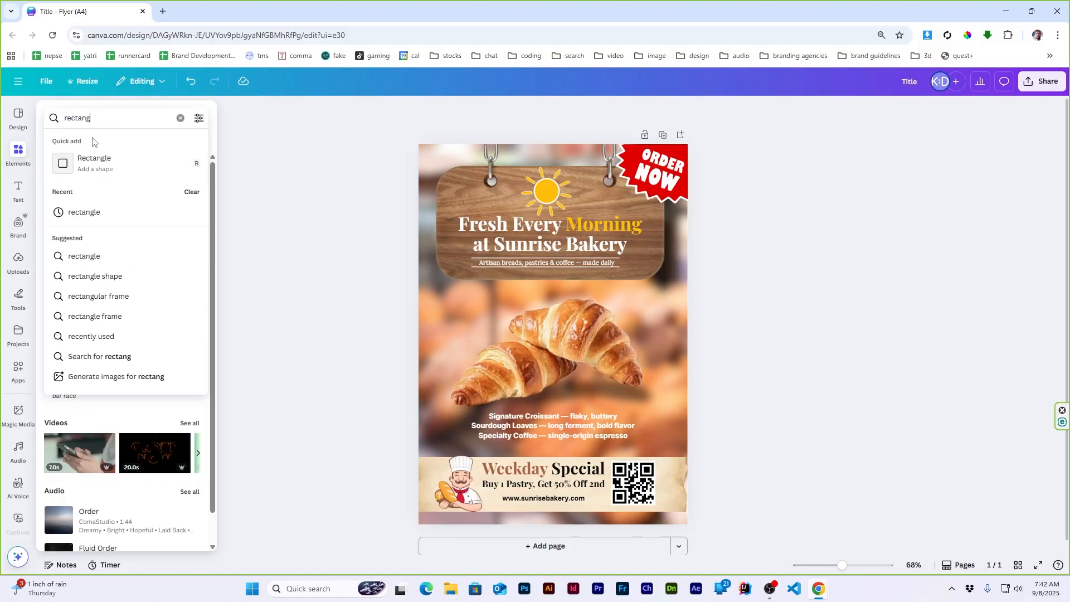
type("le")
key("Return")
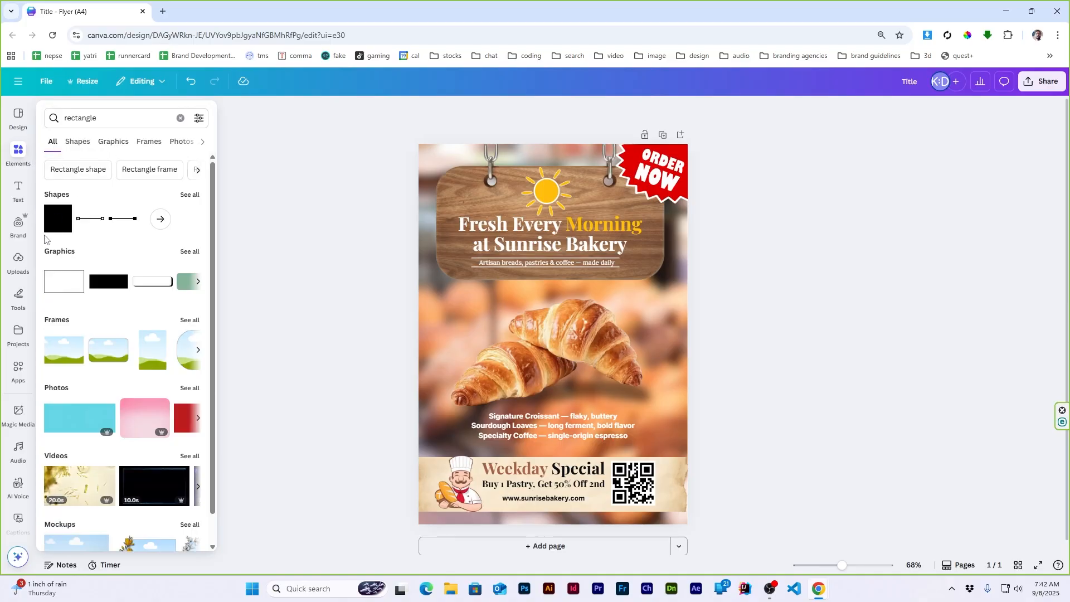
left_click(58, 218)
Resize the rectangle into a wide band behind the three-line product list, between the croissants and the parchment strip.
left_click(830, 277)
left_click_drag(547, 329, 648, 432)
left_click_drag(548, 387, 546, 407)
left_click_drag(552, 467, 564, 449)
left_click(821, 414)
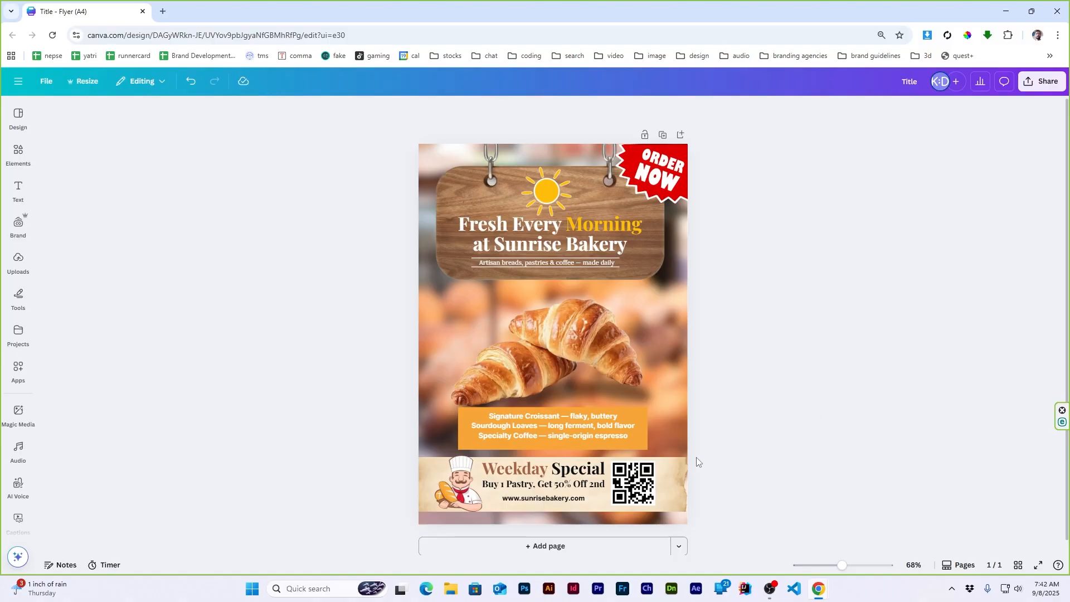
Change the fill of the rectangle behind the product list to brown #a76445.
left_click(645, 441)
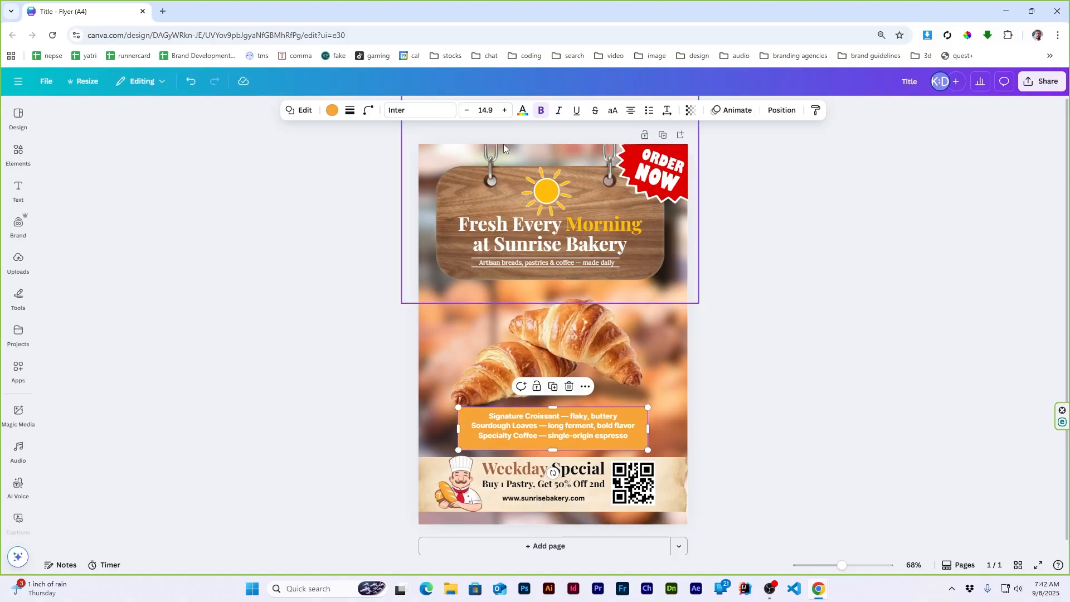
left_click(332, 112)
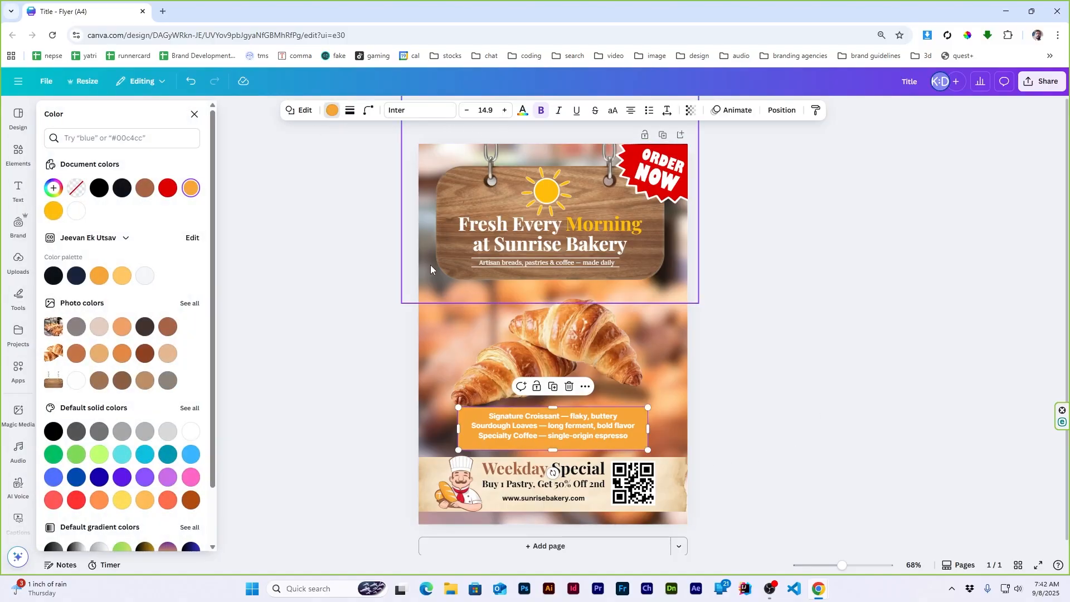
left_click(147, 199)
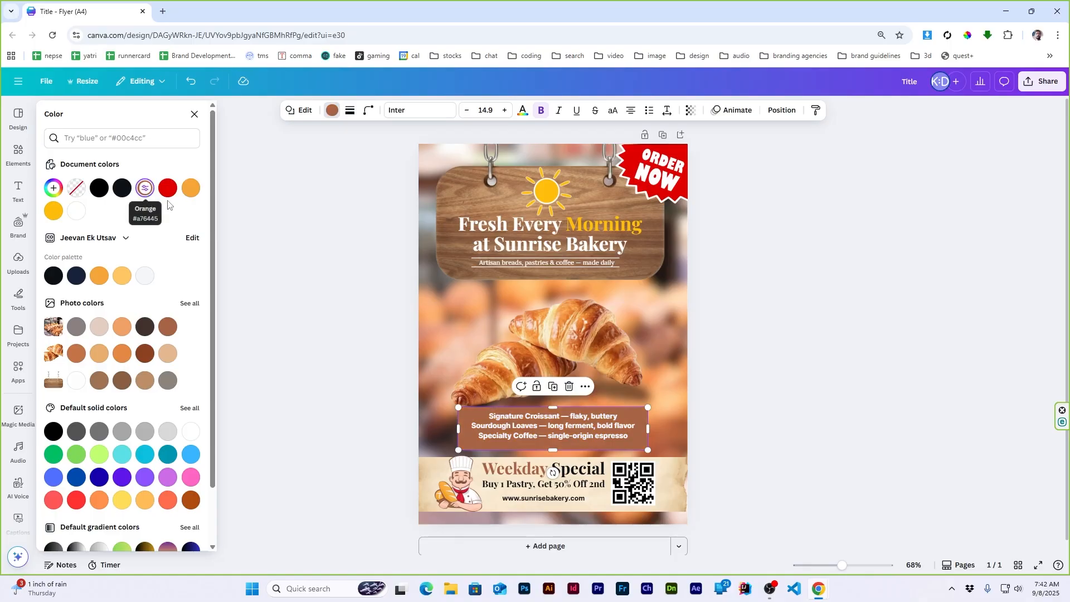
left_click(790, 393)
Make the brown rectangle behind the product list semi-transparent so the blurred background shows through.
left_click(640, 439)
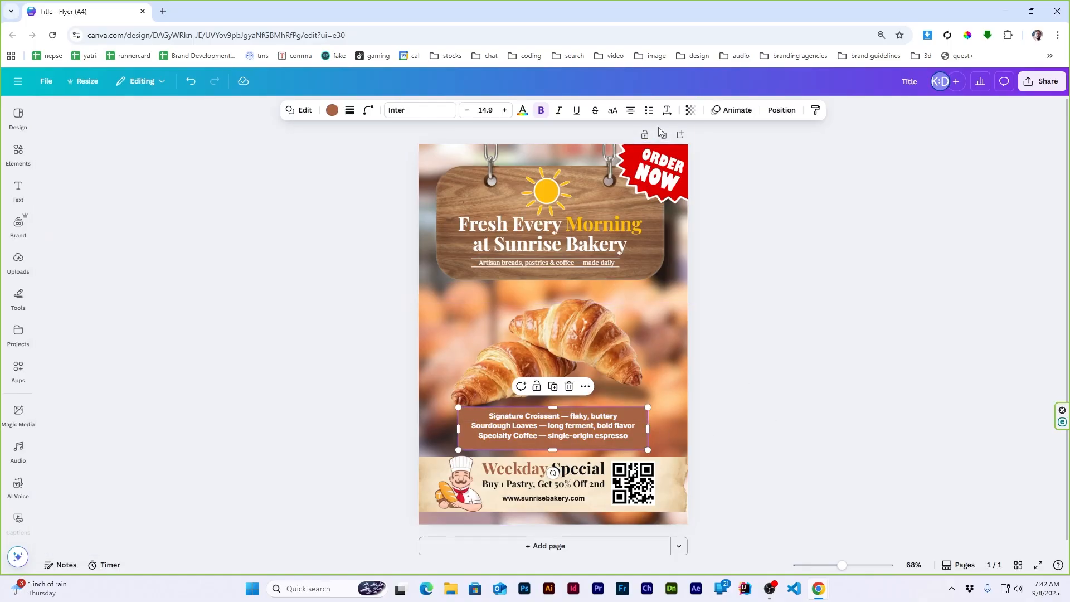
left_click(691, 110)
left_click_drag(662, 152, 675, 151)
left_click(826, 327)
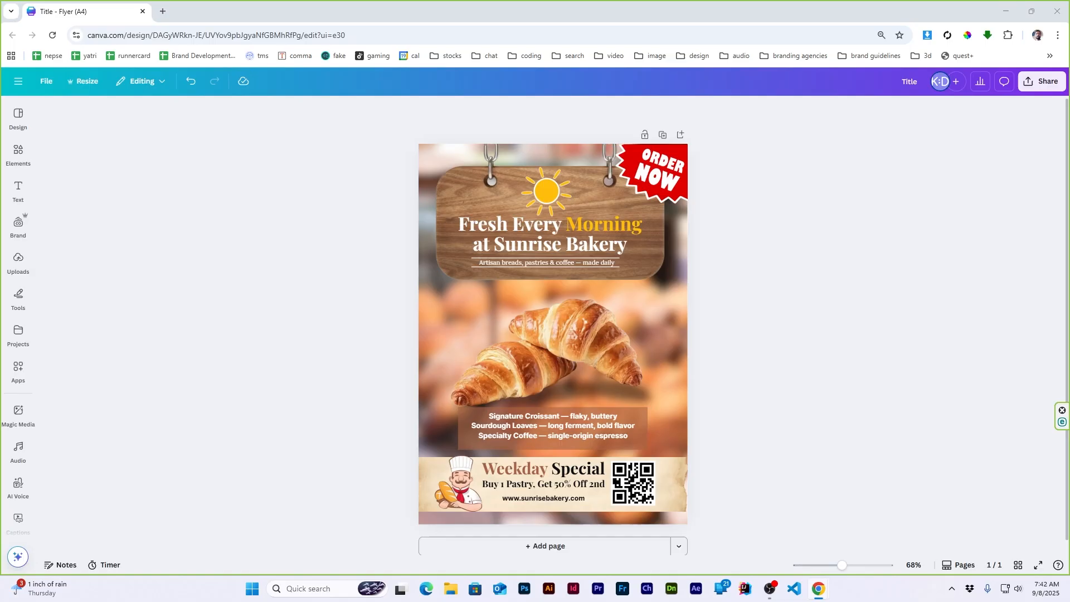
Nudge the wooden sign down slightly behind the headline.
scroll(553, 415, "down", 2)
scroll(552, 415, "up", 2)
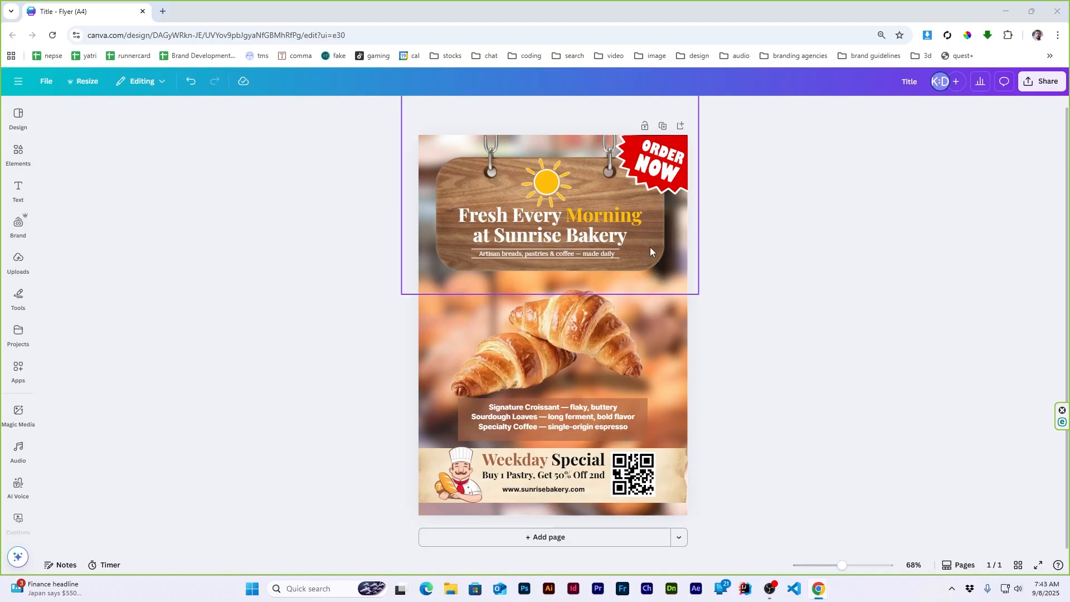
left_click_drag(650, 249, 650, 253)
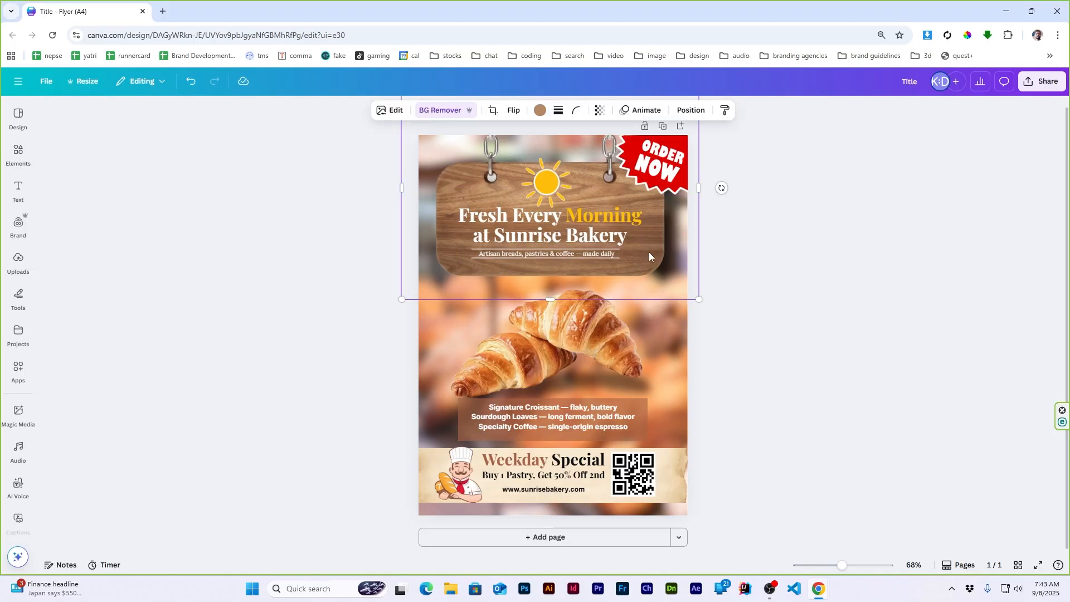
left_click(834, 264)
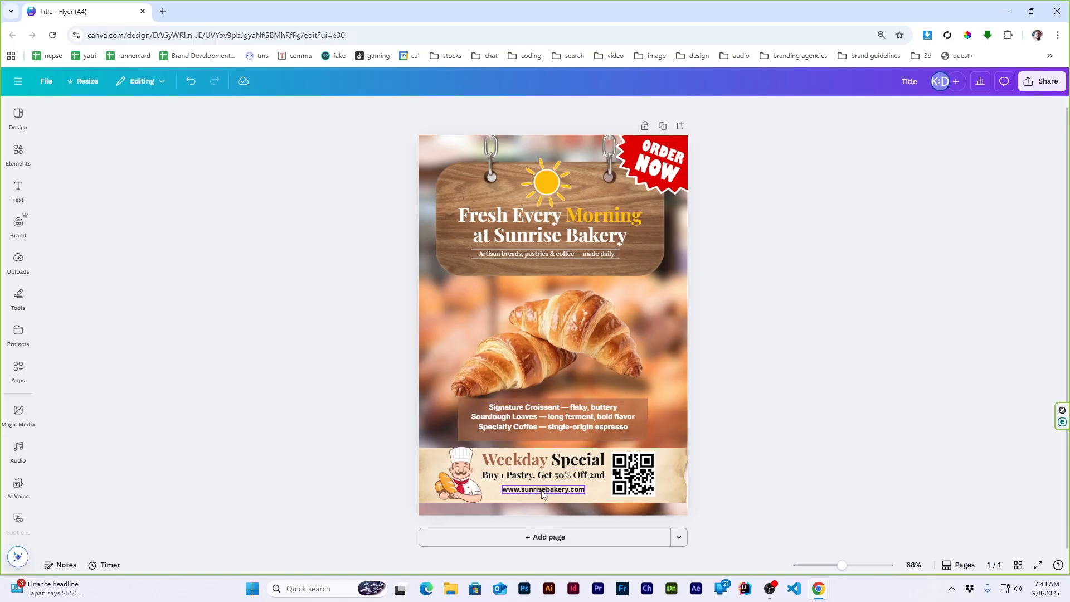
Nudge the website line up slightly and group it with the "Weekday Special" and "Buy 1 Pastry, Get 50% Off 2nd" lines.
scroll(553, 475, "up", 2)
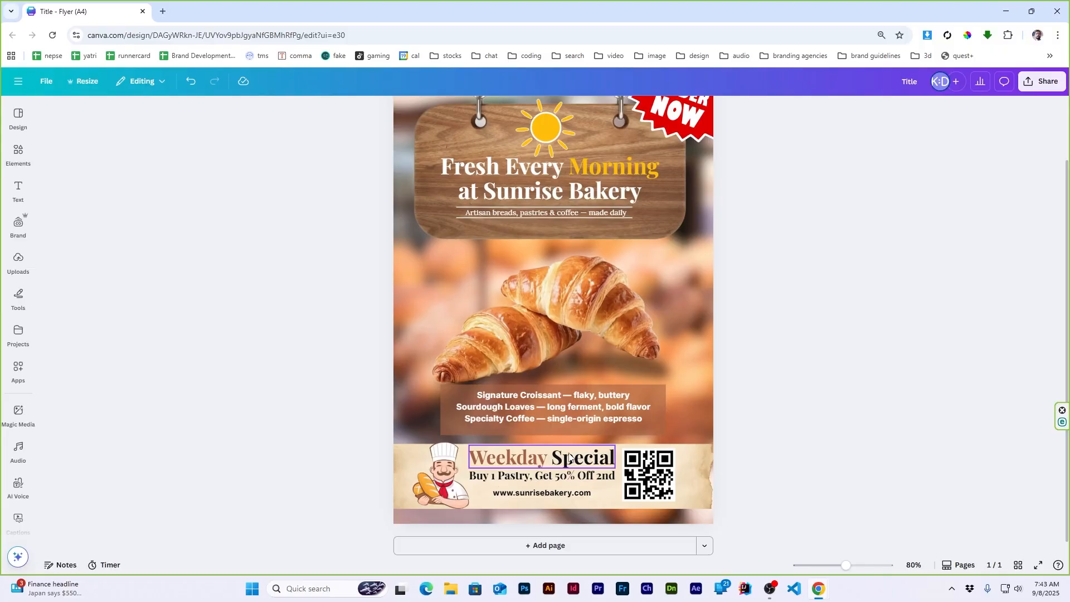
left_click(560, 490)
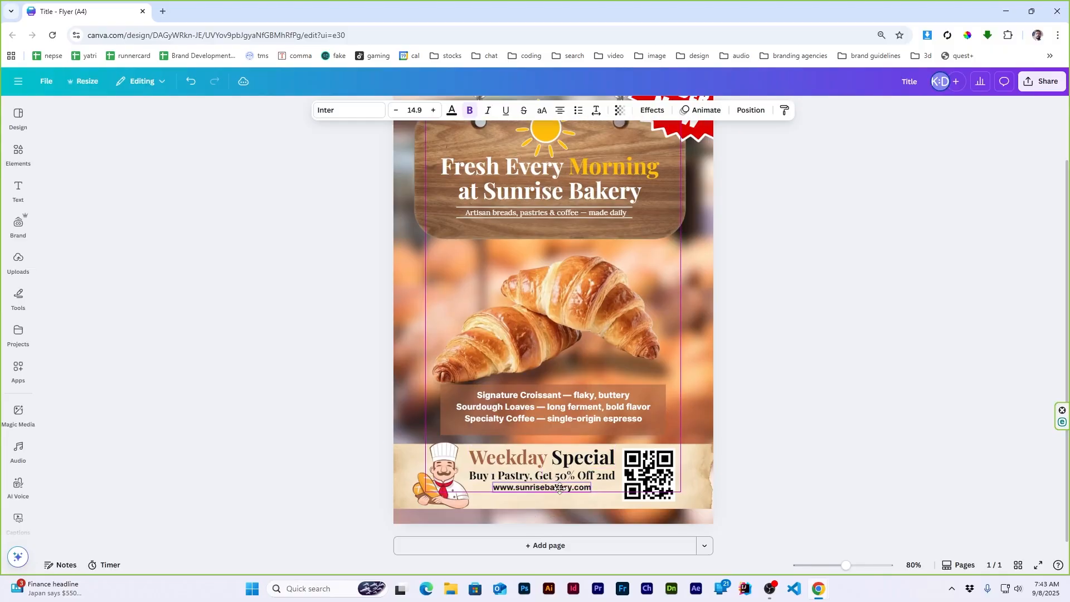
left_click(510, 456)
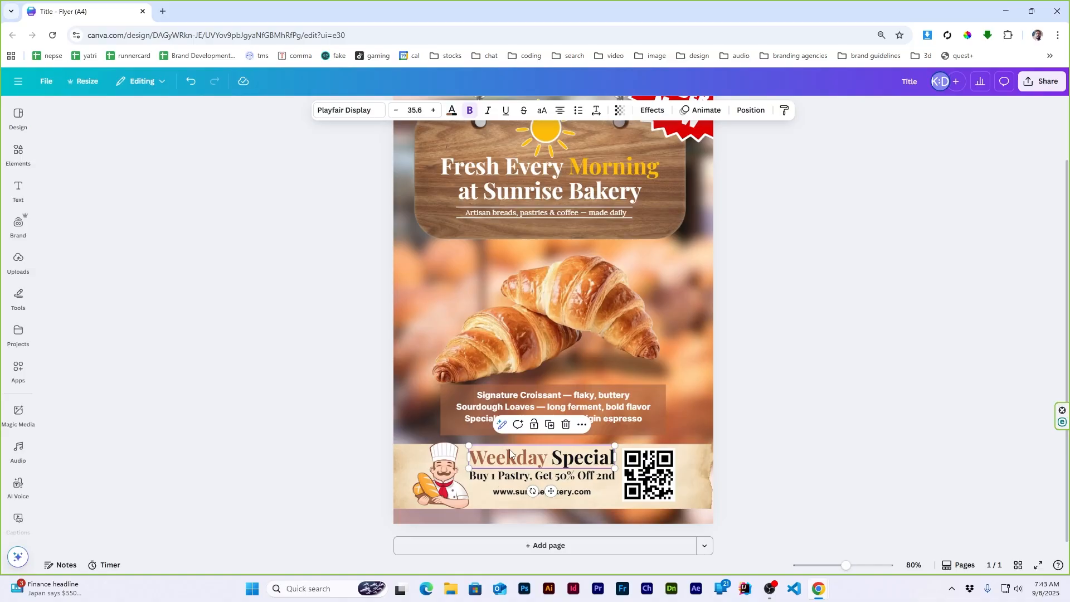
left_click(491, 474, "shift")
left_click(511, 494, "shift")
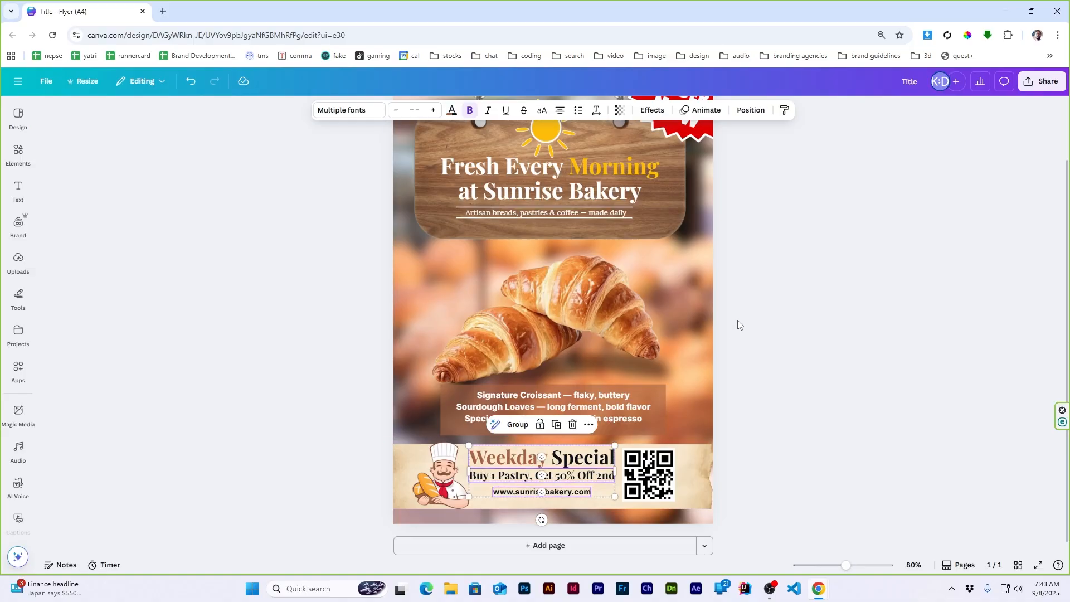
left_click(752, 110)
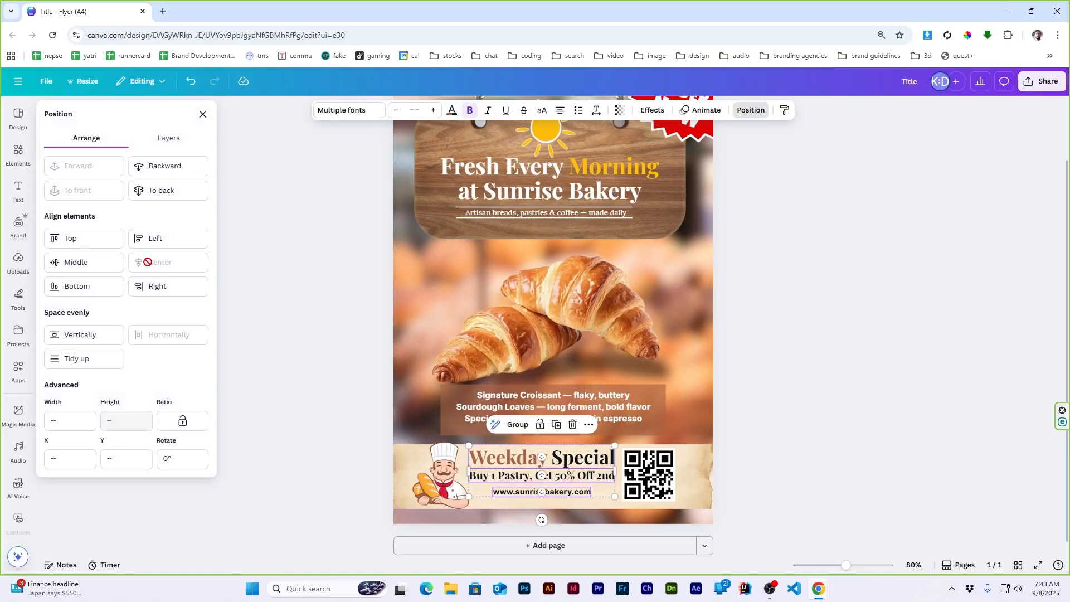
key("ctrl+g")
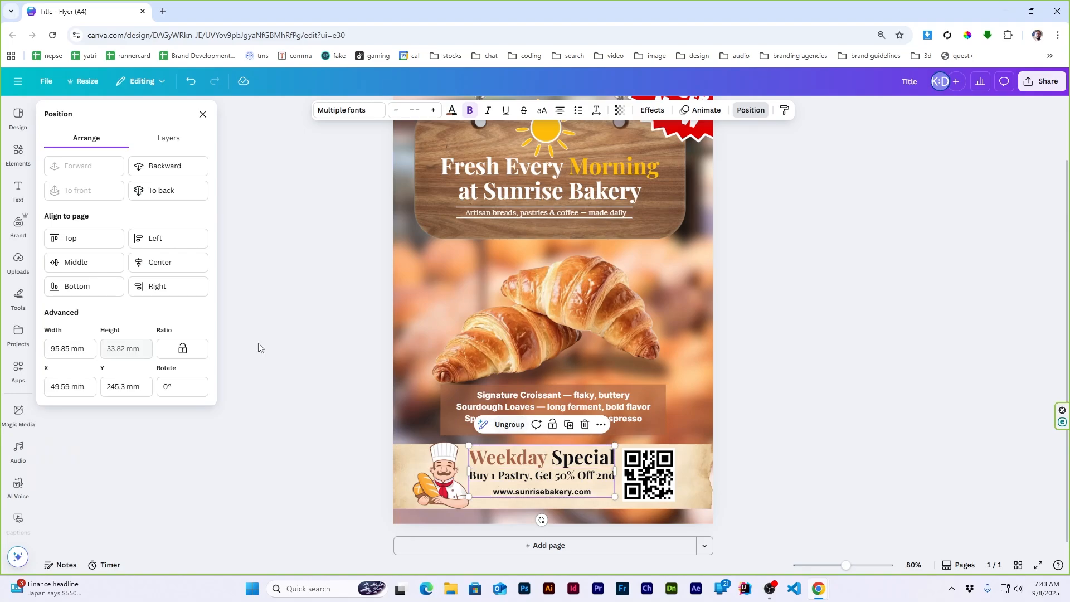
Center the offer text group horizontally on the page and move it down to Y 247.87 mm.
left_click(164, 268)
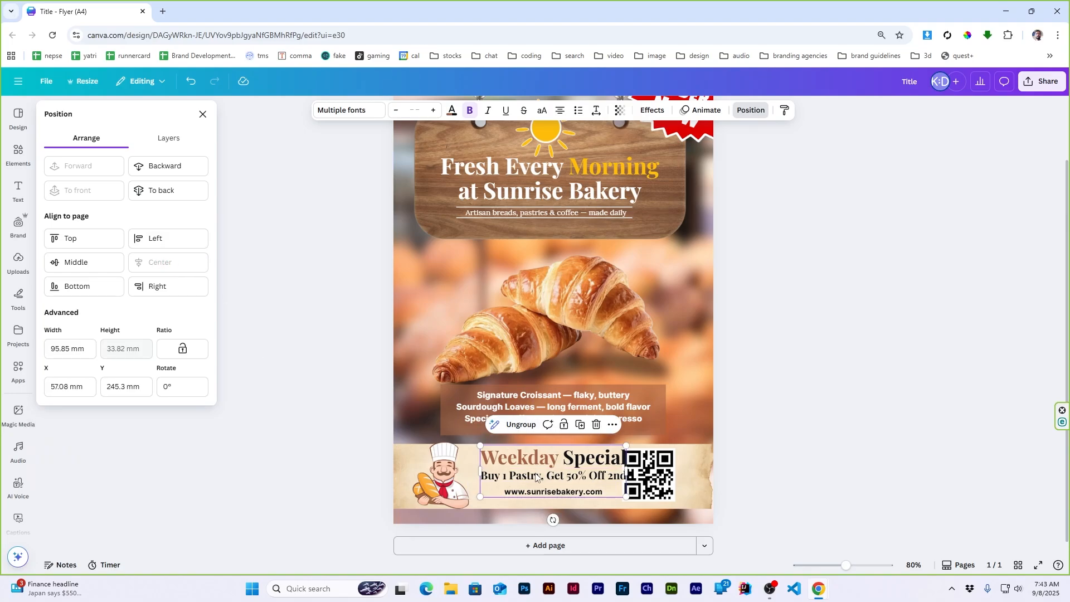
left_click_drag(536, 478, 536, 482)
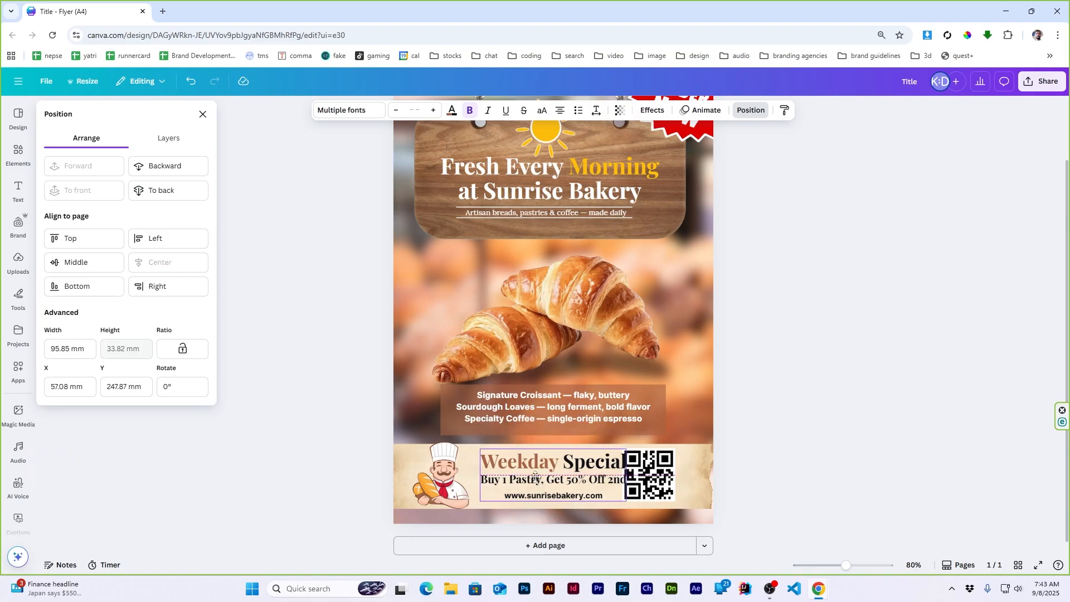
left_click(811, 465)
Move the QR code farther right on the parchment strip, vertically middle-aligned with the chef and the offer text.
left_click_drag(669, 480, 690, 480)
left_click_drag(445, 485, 444, 483)
left_click(541, 482, "shift")
left_click(671, 476, "shift")
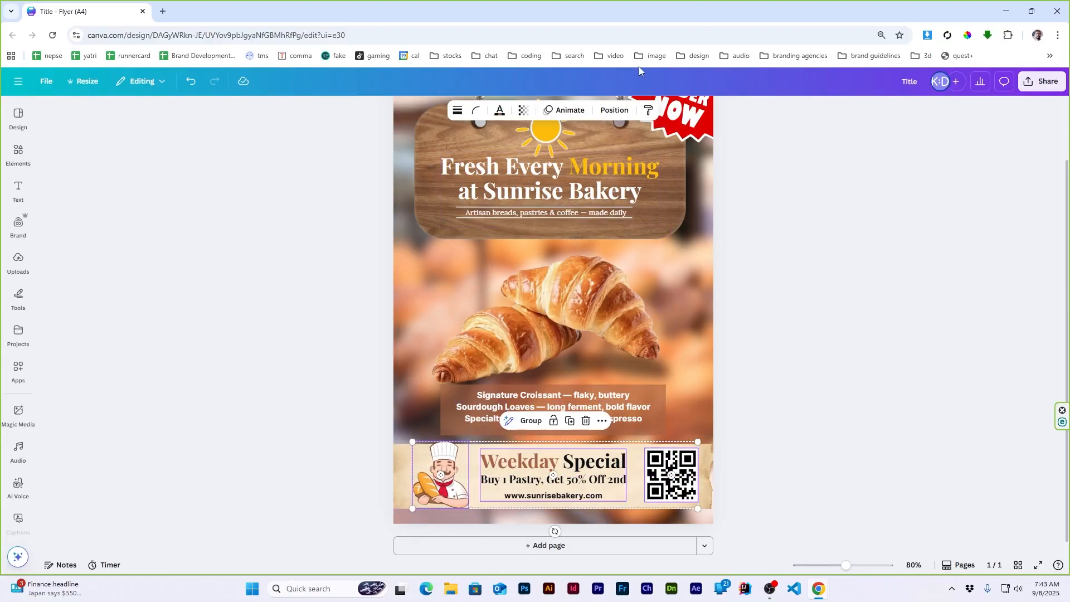
left_click(614, 110)
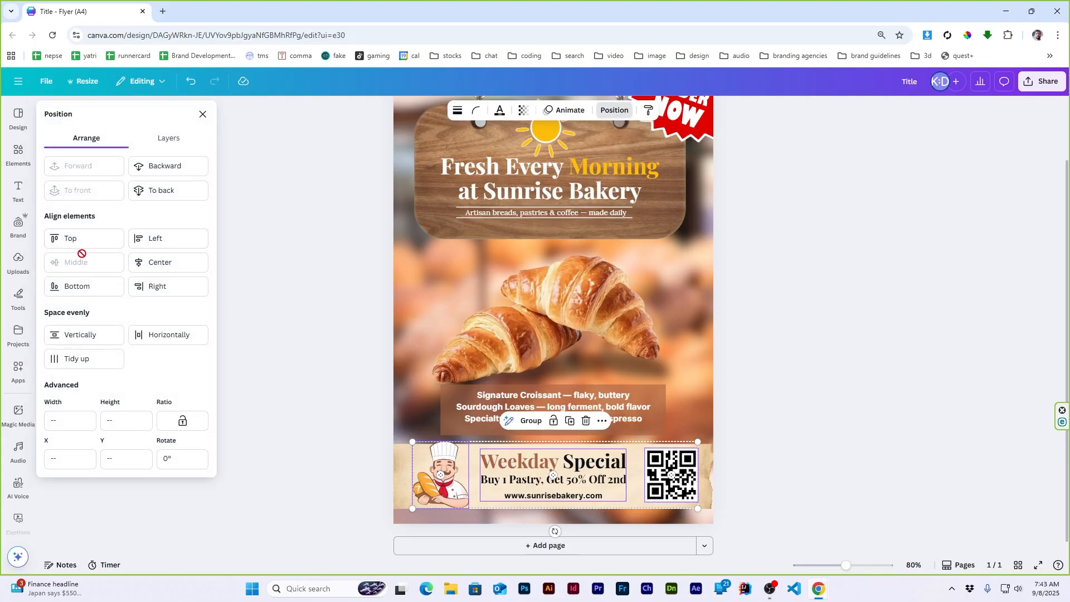
left_click(822, 477)
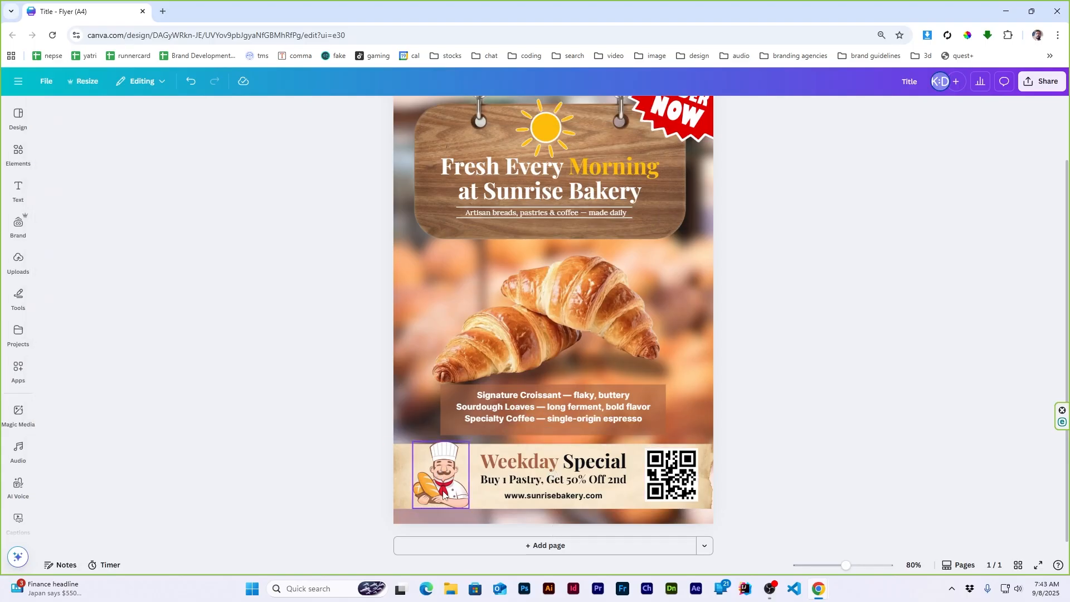
Check the horizontal page alignment of the offer text group.
left_click(548, 479)
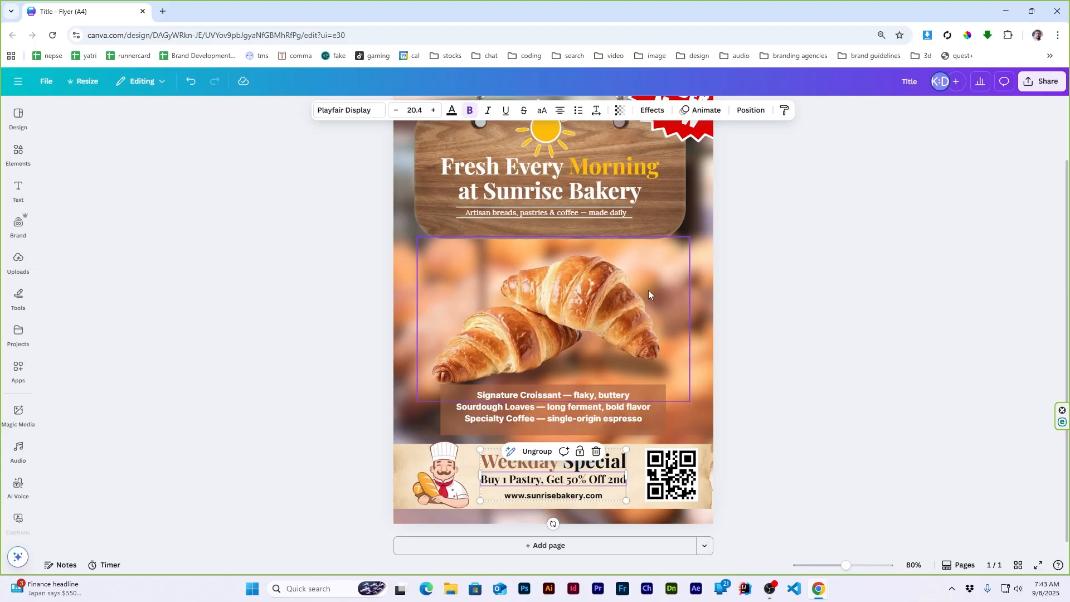
left_click(750, 110)
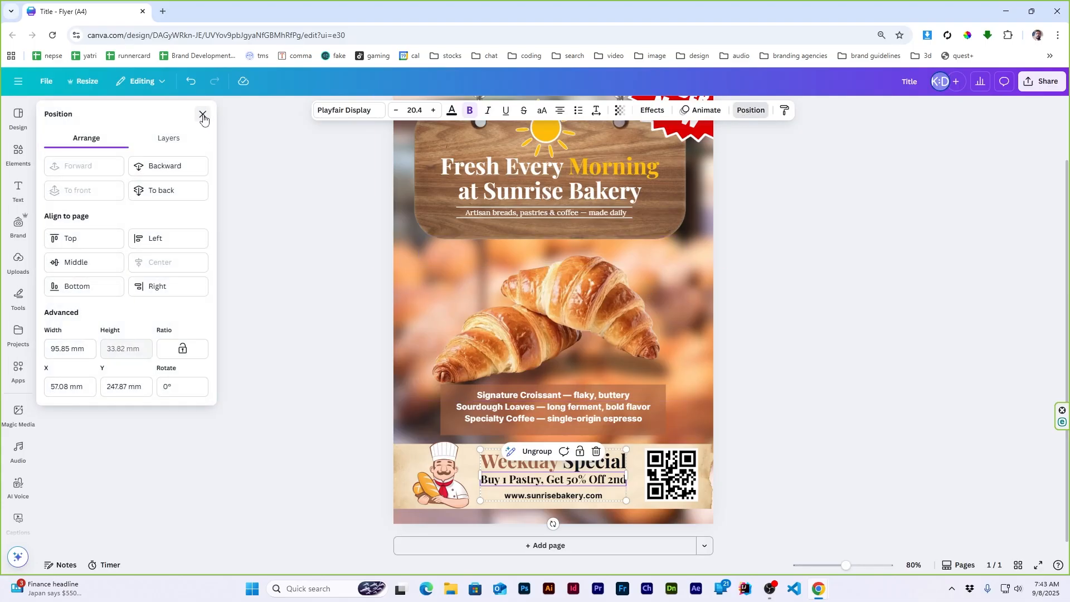
left_click(203, 116)
left_click(871, 352)
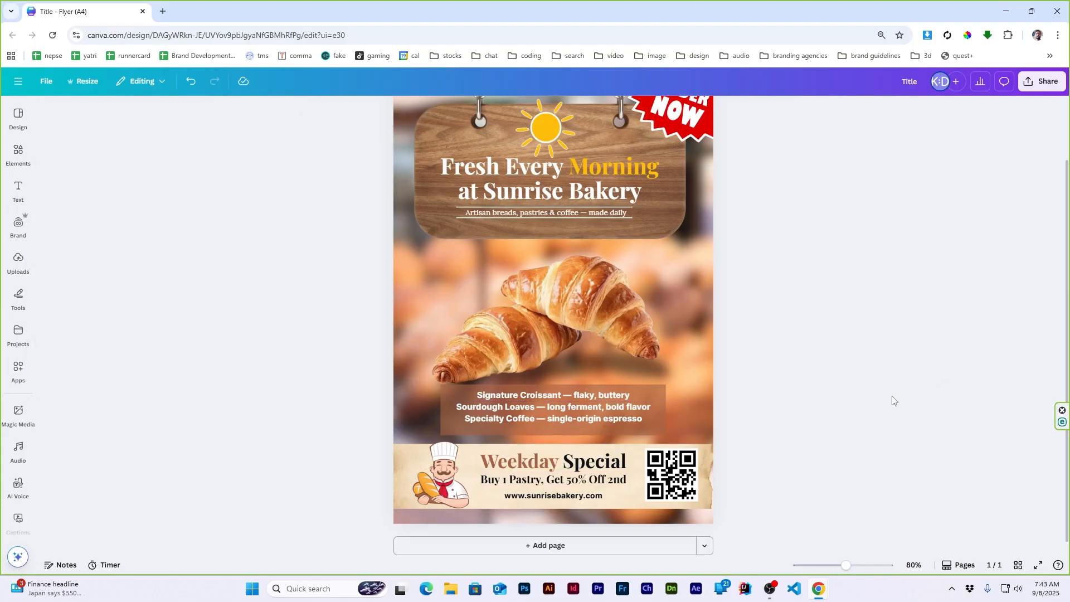
Search the elements for "cursor" and add the white arrow pointer graphic with a black outline.
left_click(14, 155)
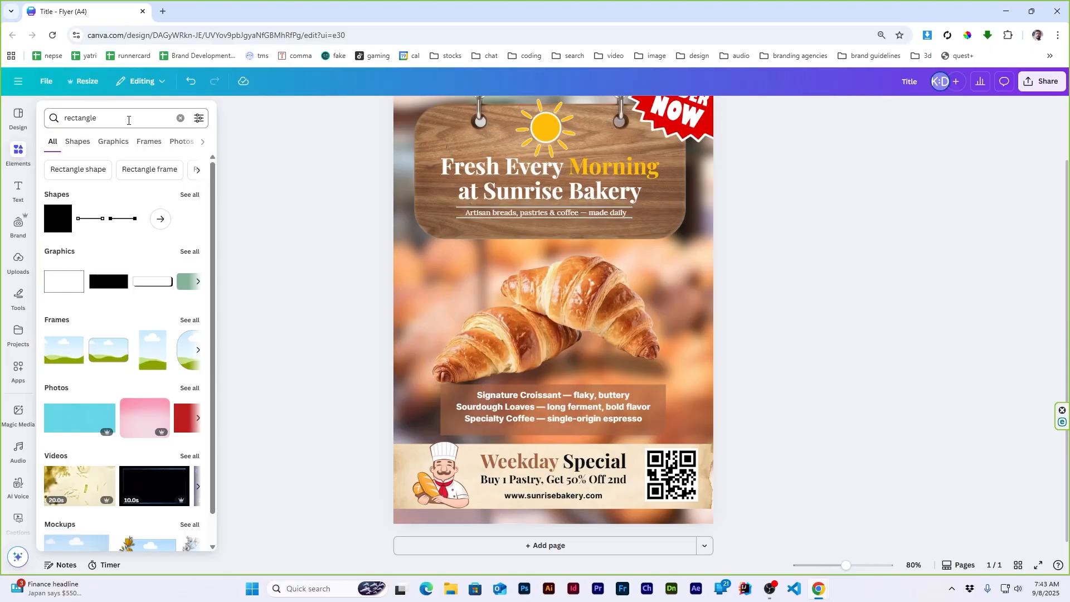
double_click(138, 113)
type("cursor")
key("Return")
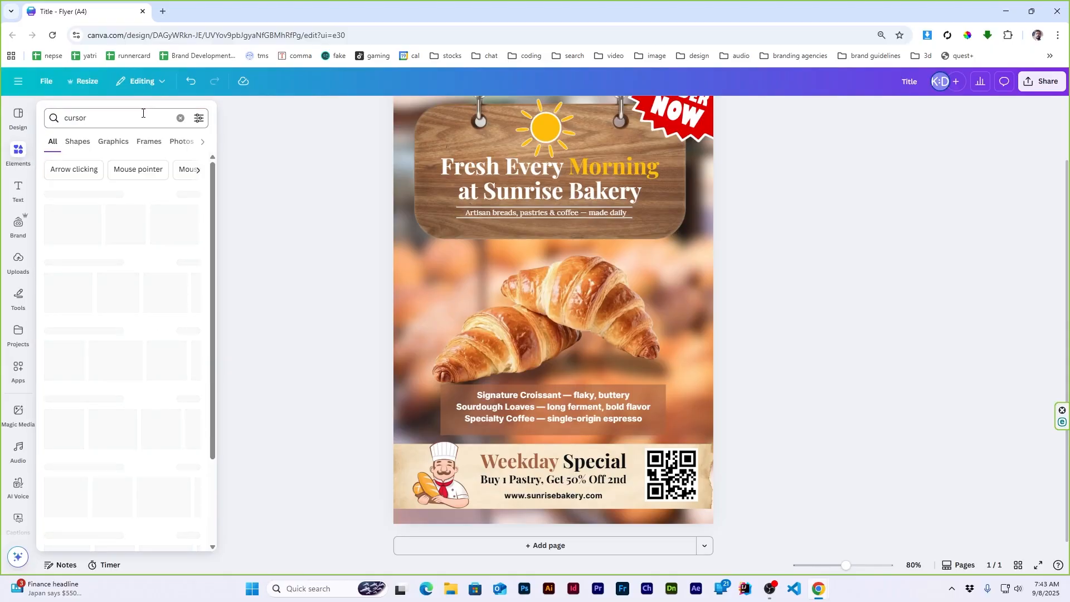
left_click(73, 236)
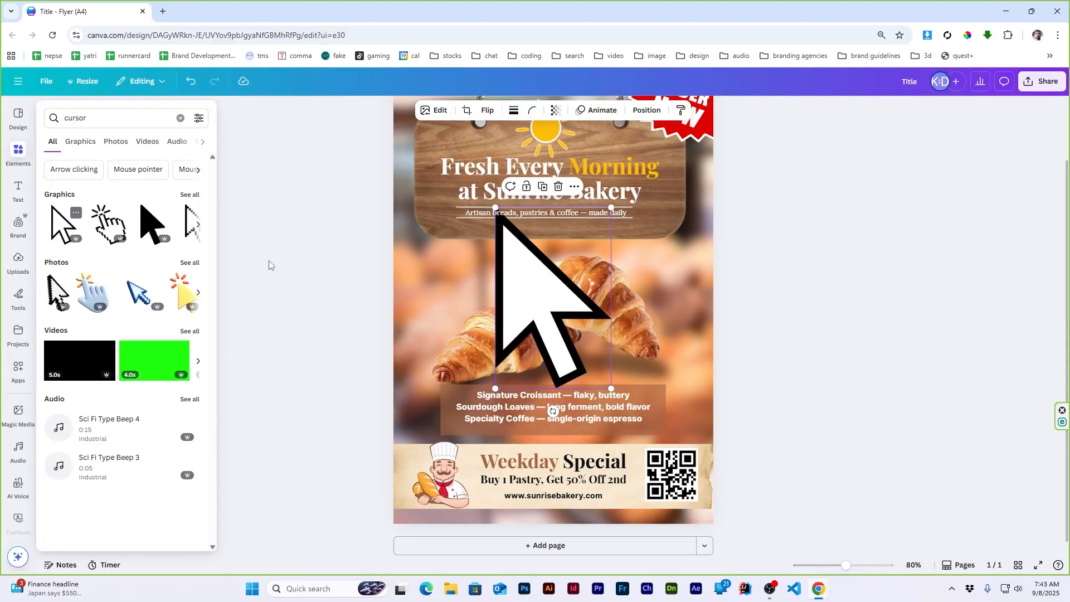
Shrink the arrow pointer to a small icon and place its tip at the end of the website address.
left_click_drag(493, 207, 607, 515)
left_click(761, 474)
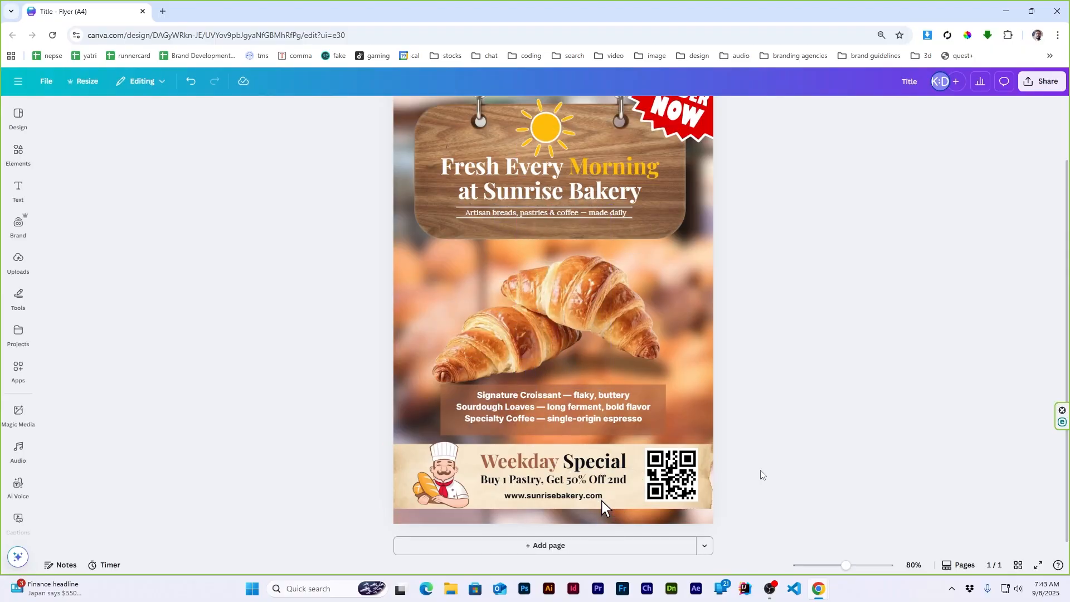
scroll(762, 474, "down", 1)
scroll(761, 474, "up", 2)
left_click(613, 511)
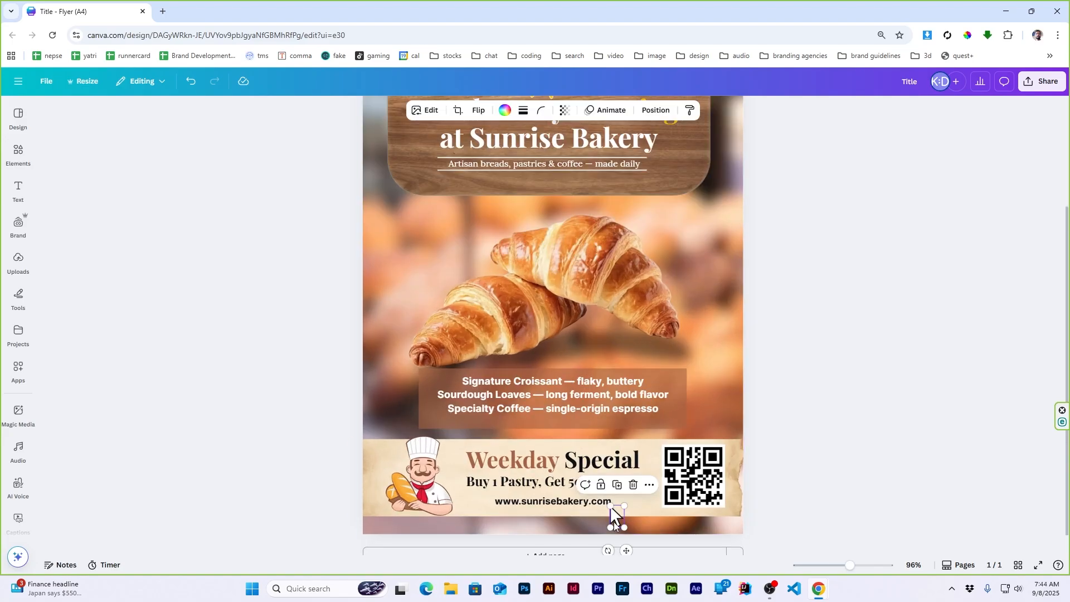
left_click_drag(623, 528, 619, 522)
left_click(771, 462)
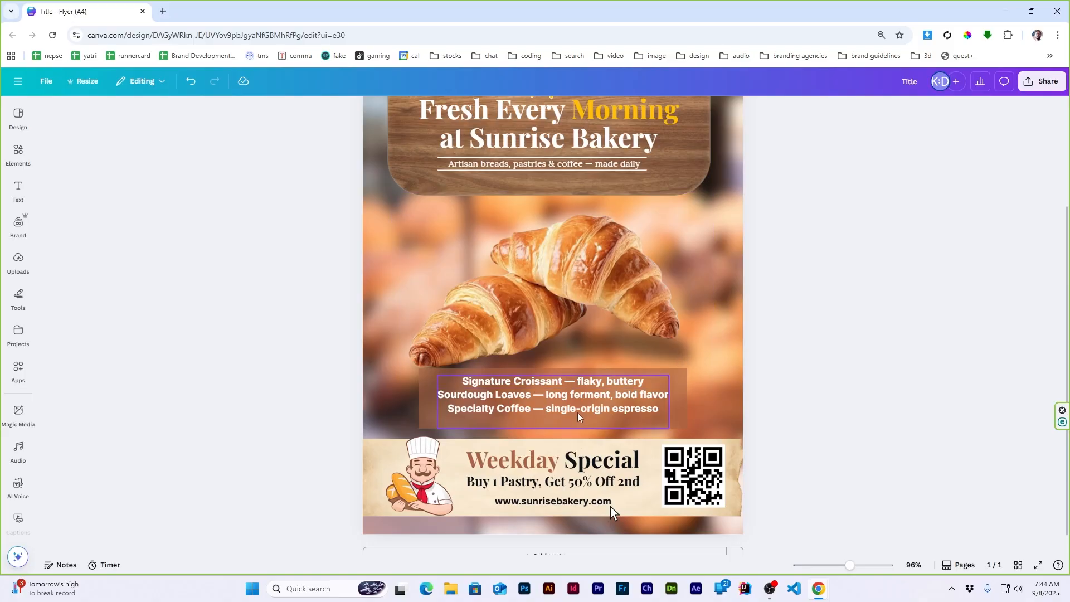
Align the product list text and its brown rectangle to each other's vertical middle.
left_click(685, 412)
left_click(687, 414, "shift")
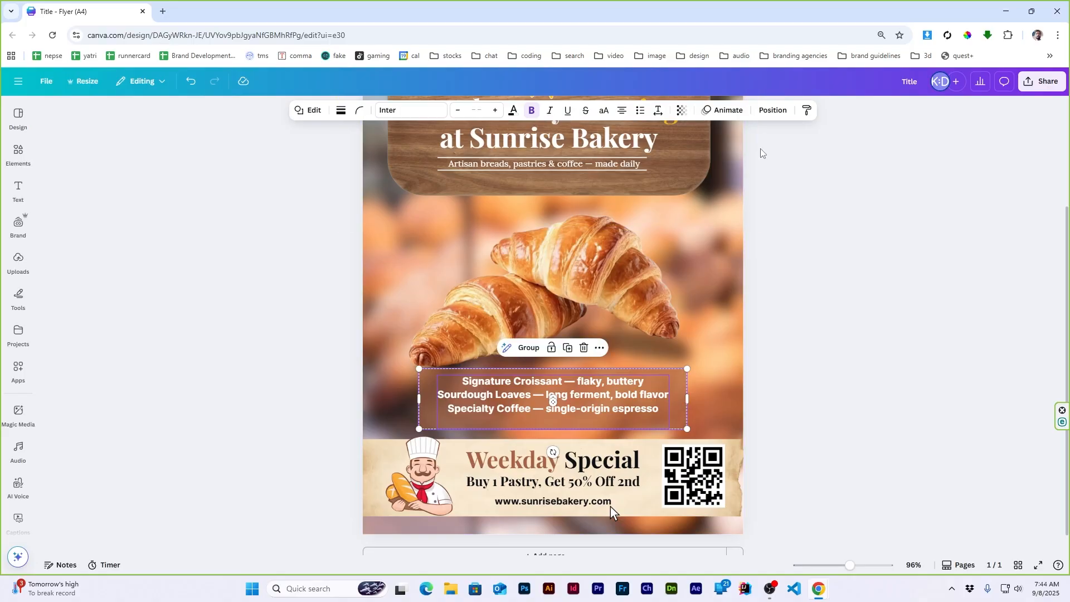
left_click(772, 110)
left_click(96, 247)
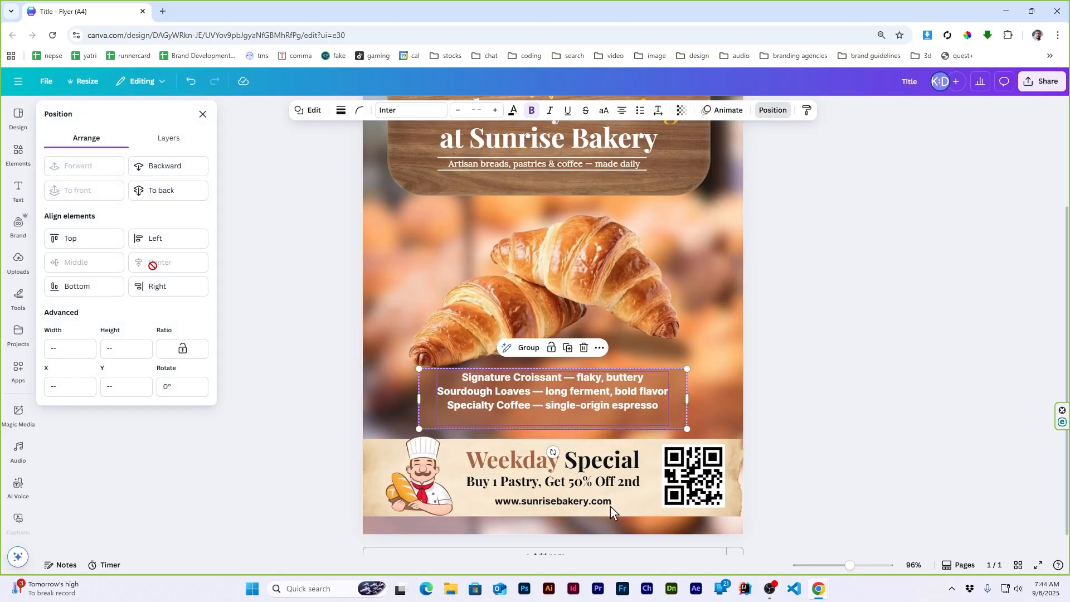
Move the product list text slightly down within its brown rectangle and group the text with the rectangle.
left_click(202, 113)
left_click(827, 332)
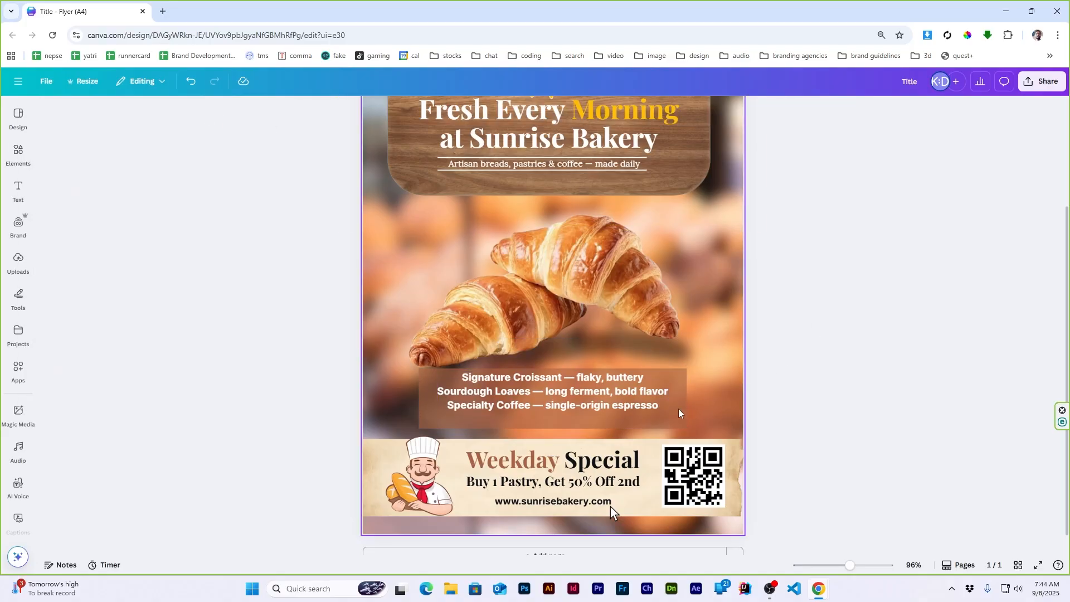
left_click(552, 428)
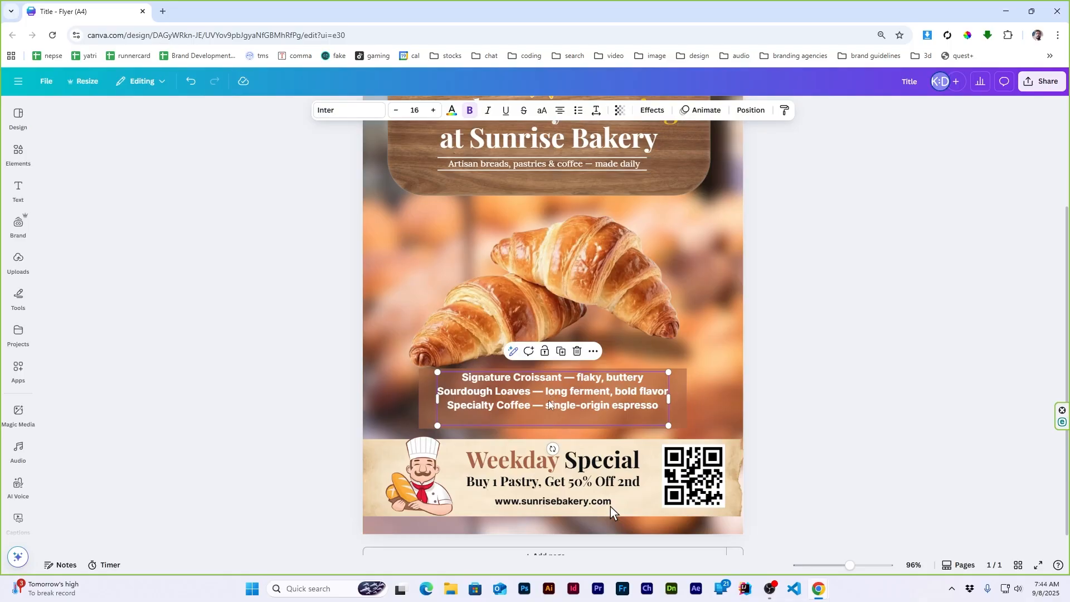
left_click_drag(555, 386, 555, 390)
left_click_drag(692, 407, 618, 405)
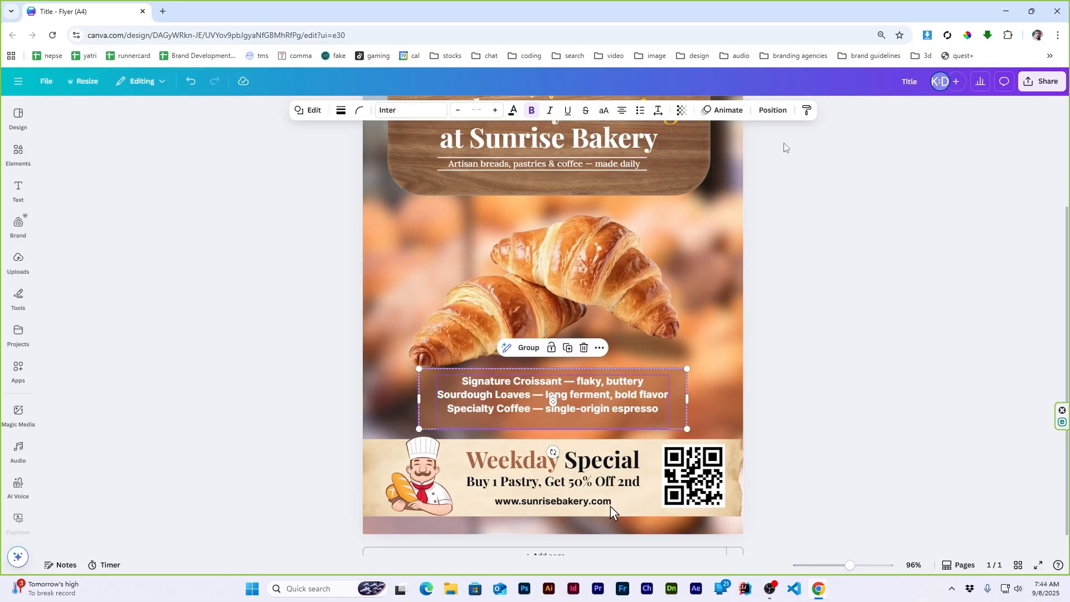
key("ctrl+g")
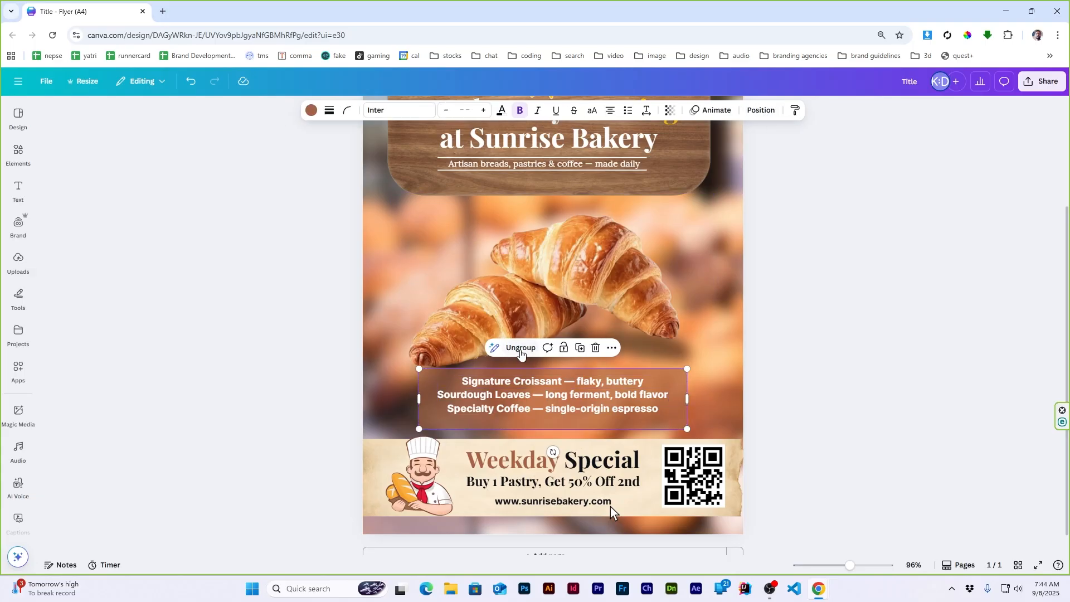
Center the product list group horizontally on the page.
left_click(760, 110)
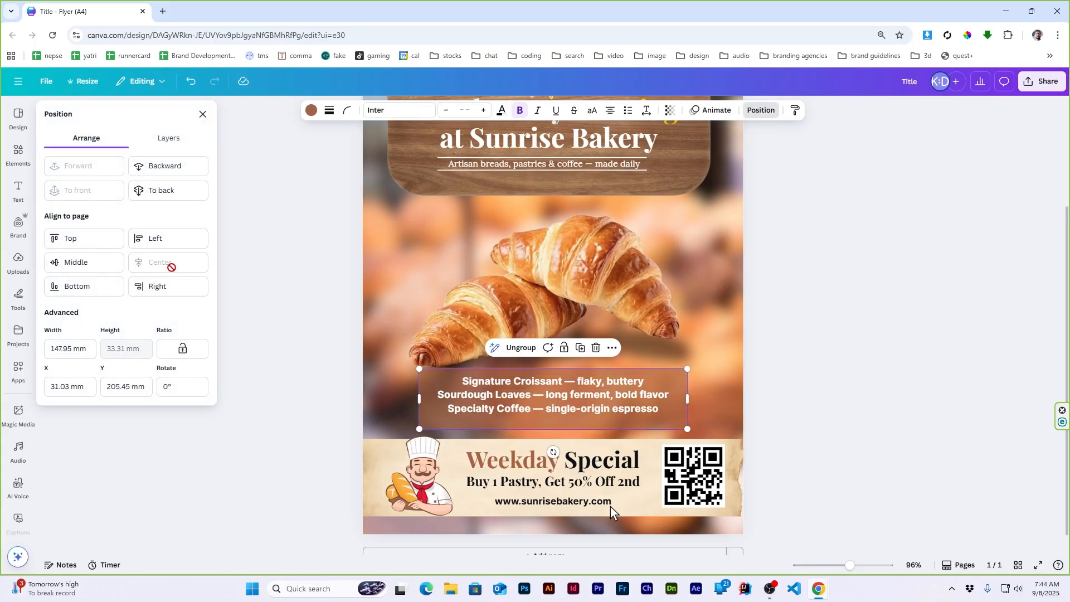
left_click(759, 109)
left_click(562, 293)
left_click(795, 307)
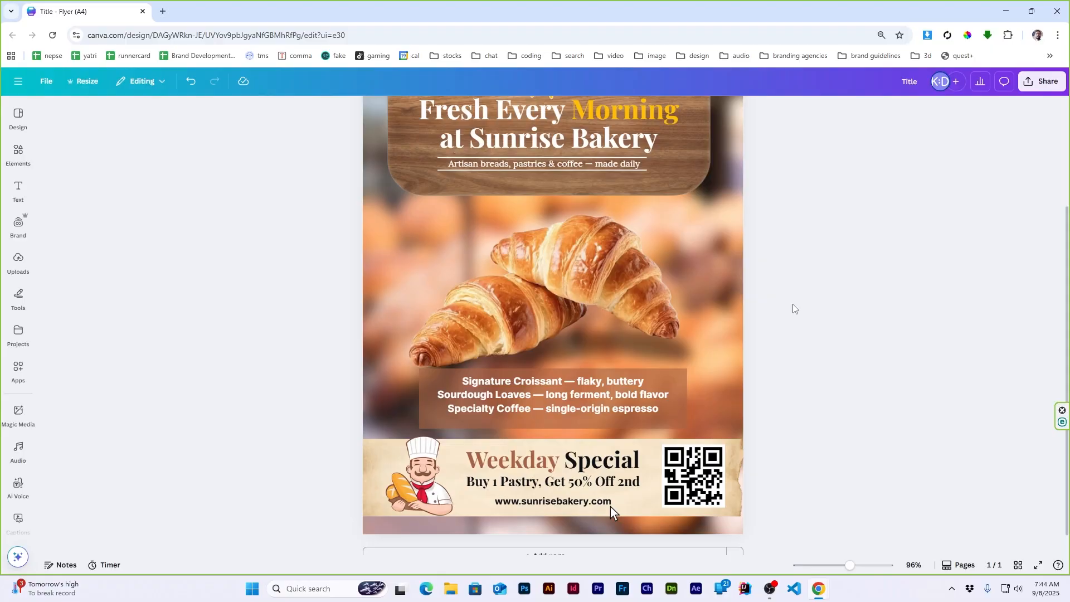
Remove the empty trailing line from the "Fresh Every Morning at Sunrise Bakery" headline text box.
scroll(793, 305, "up", 3)
left_click(591, 269)
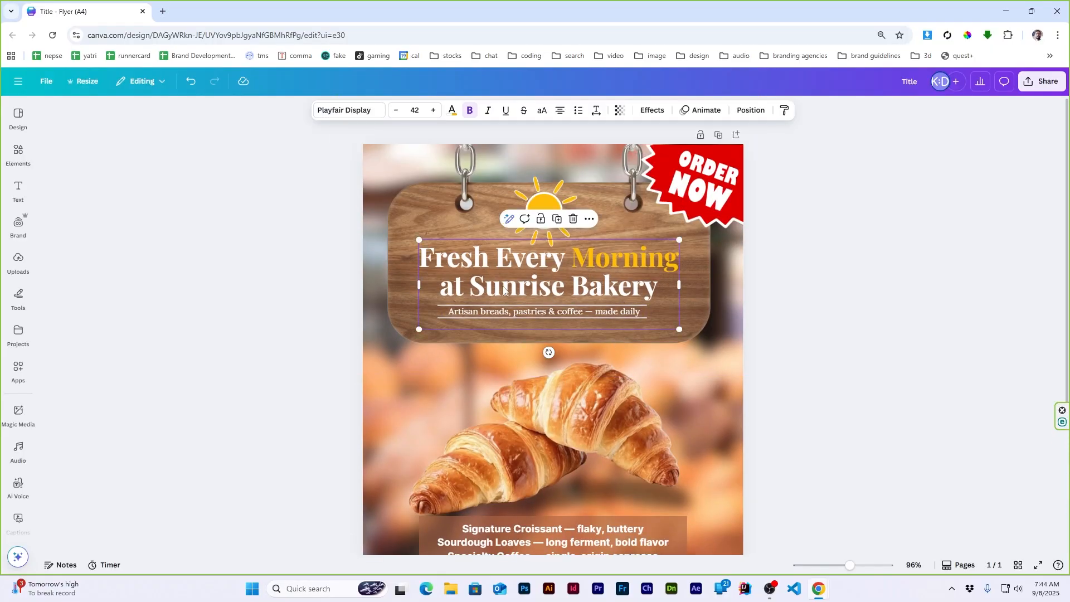
left_click(660, 287)
left_click(663, 288)
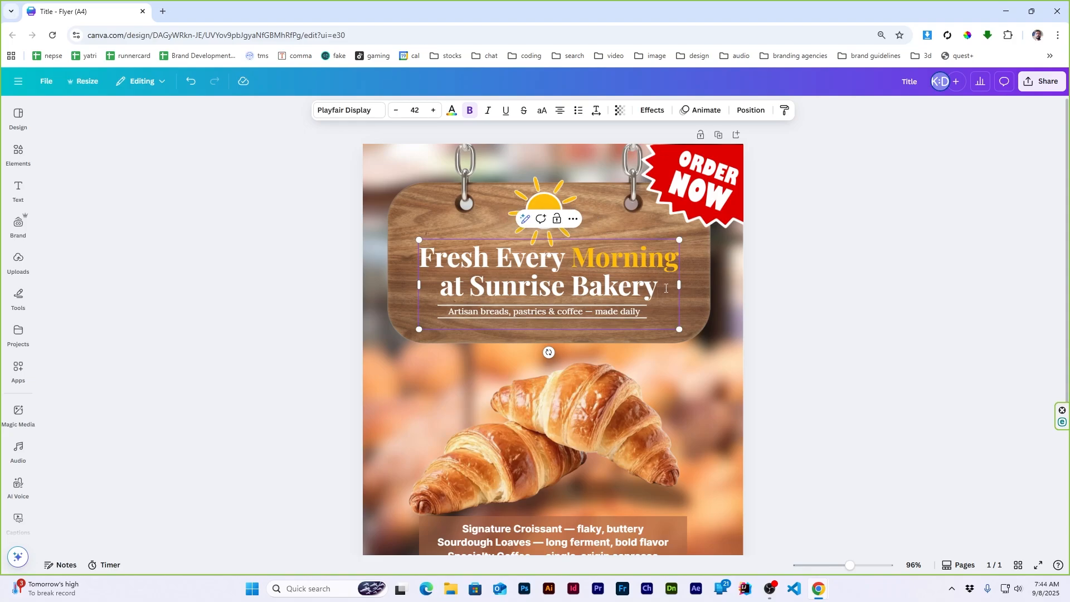
left_click(833, 303)
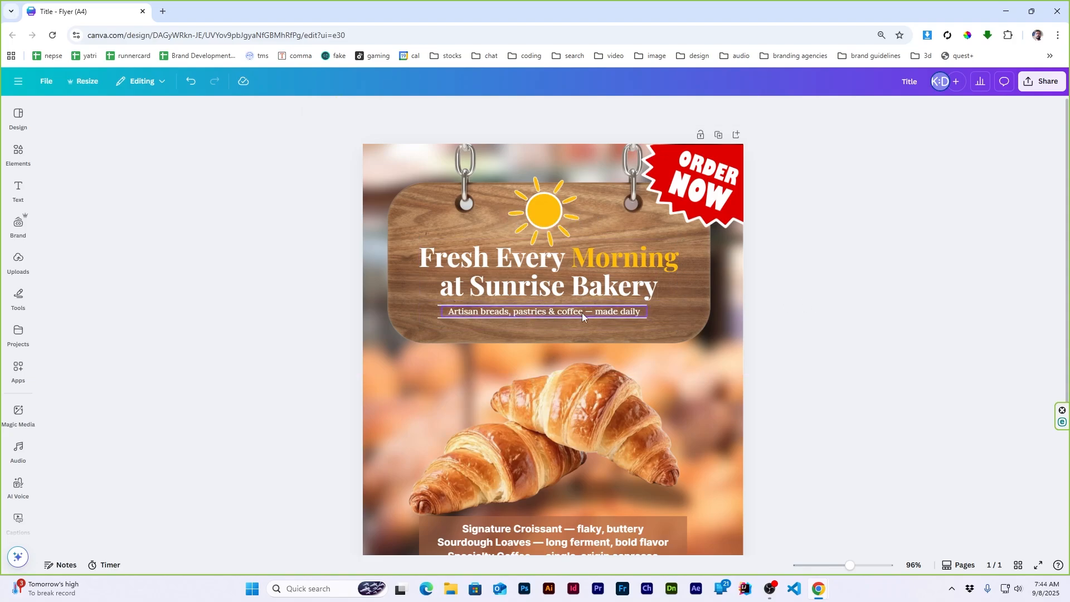
Center the tagline text horizontally with the two white lines around it and group the three elements.
scroll(626, 318, "up", 2)
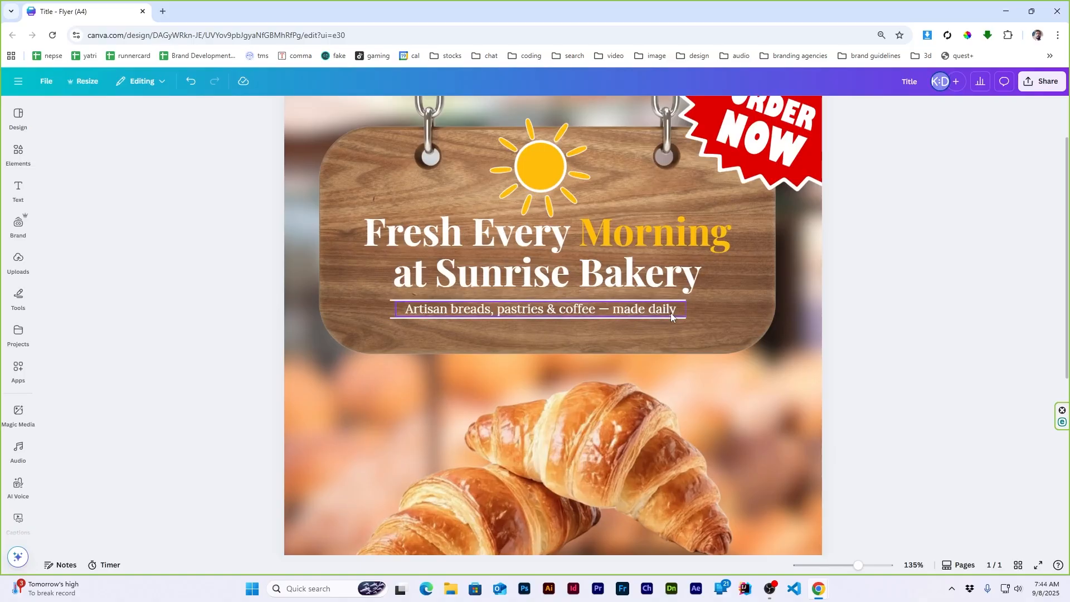
scroll(686, 299, "up", 5)
left_click(684, 302)
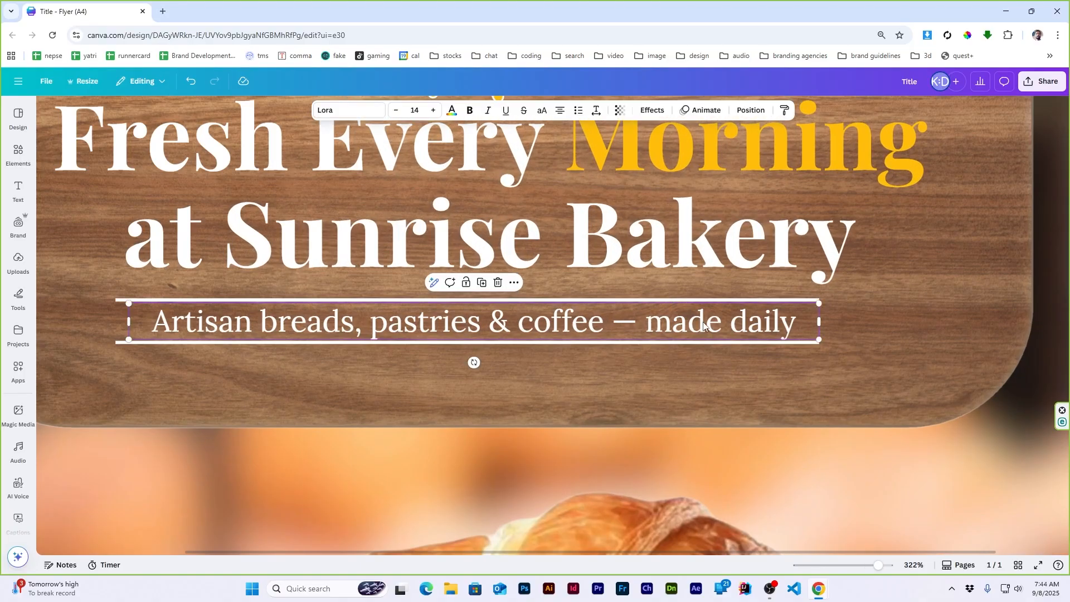
left_click(120, 300)
left_click(116, 342)
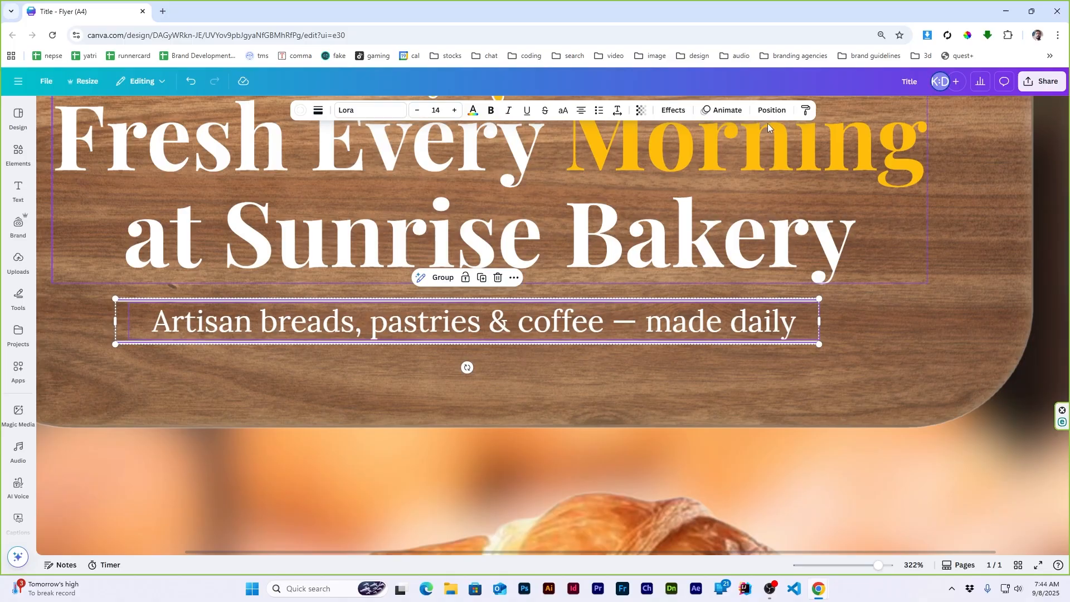
left_click(772, 110)
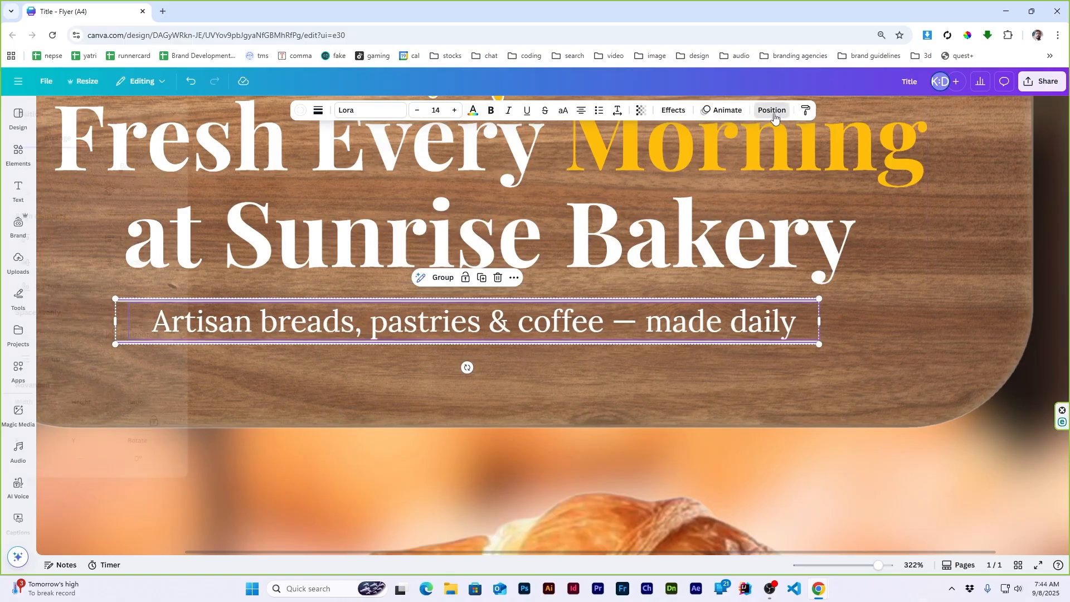
left_click(160, 270)
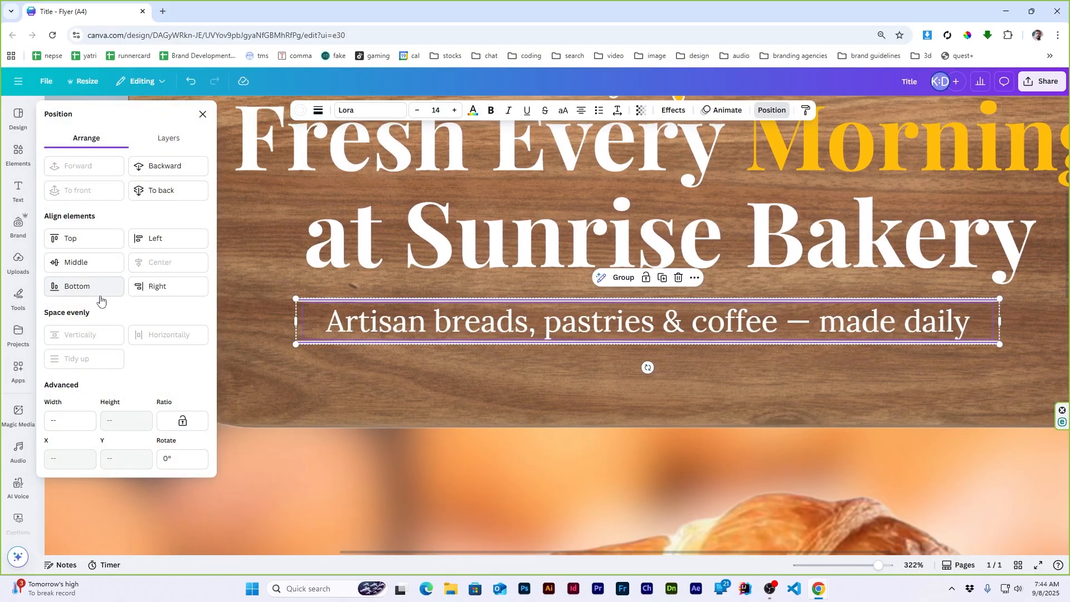
left_click(202, 121)
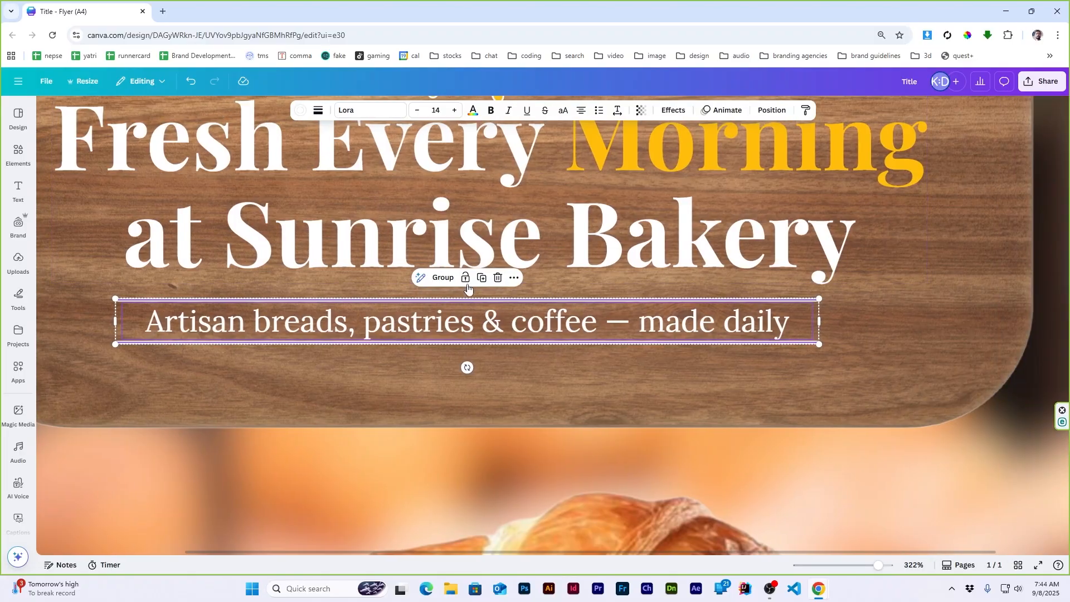
left_click(434, 276)
left_click_drag(579, 331, 601, 334)
key("ctrl+z")
Center the tagline group and the bakery headline horizontally on the page.
scroll(600, 333, "down", 3)
scroll(620, 319, "down", 5)
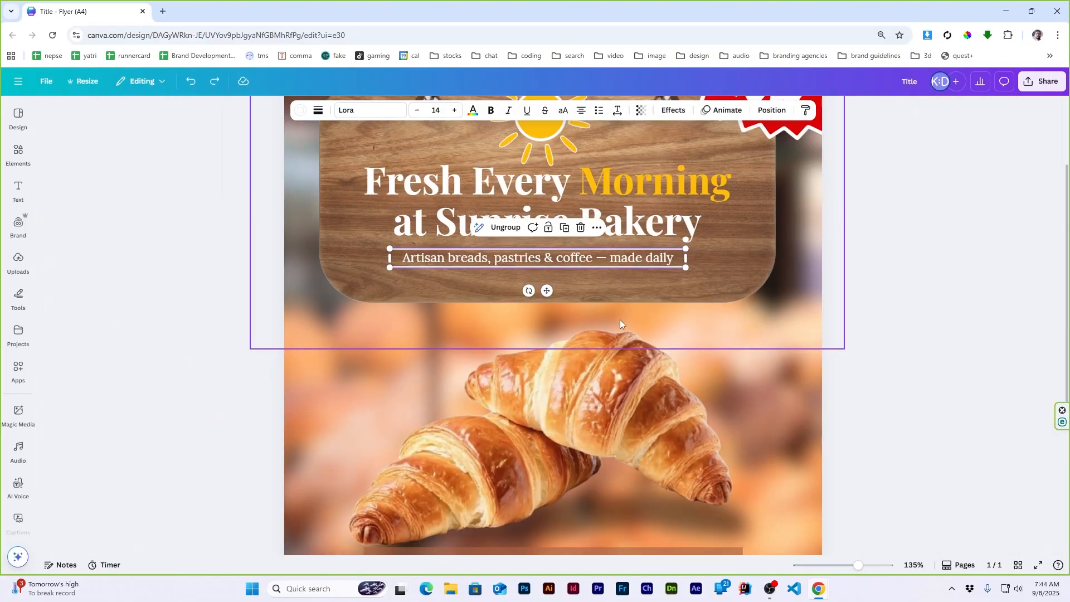
left_click(772, 110)
left_click(162, 262)
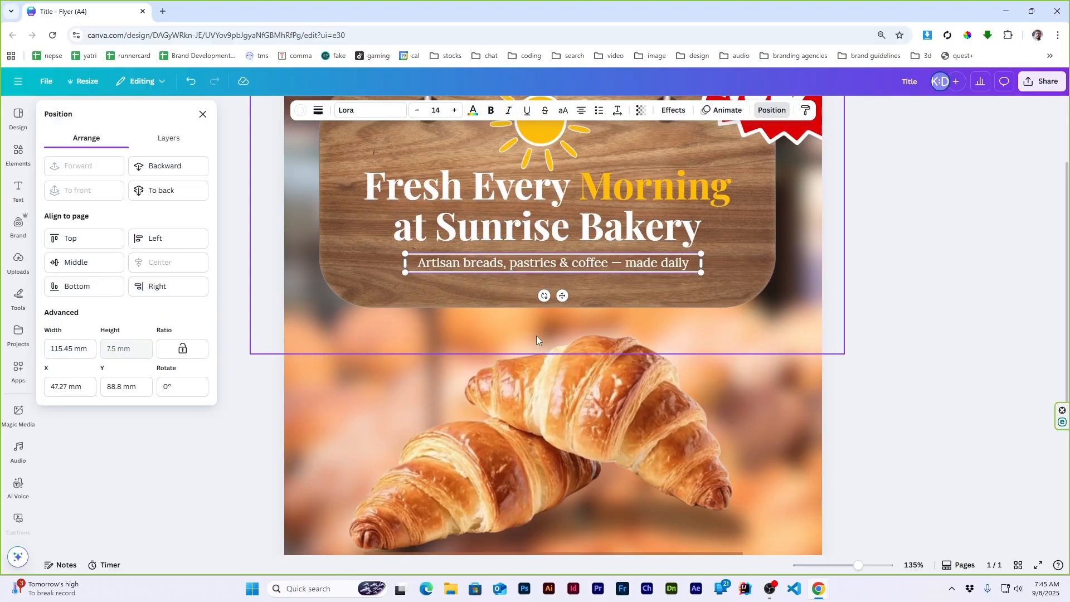
scroll(536, 336, "up", 2)
left_click(511, 327)
left_click(167, 263)
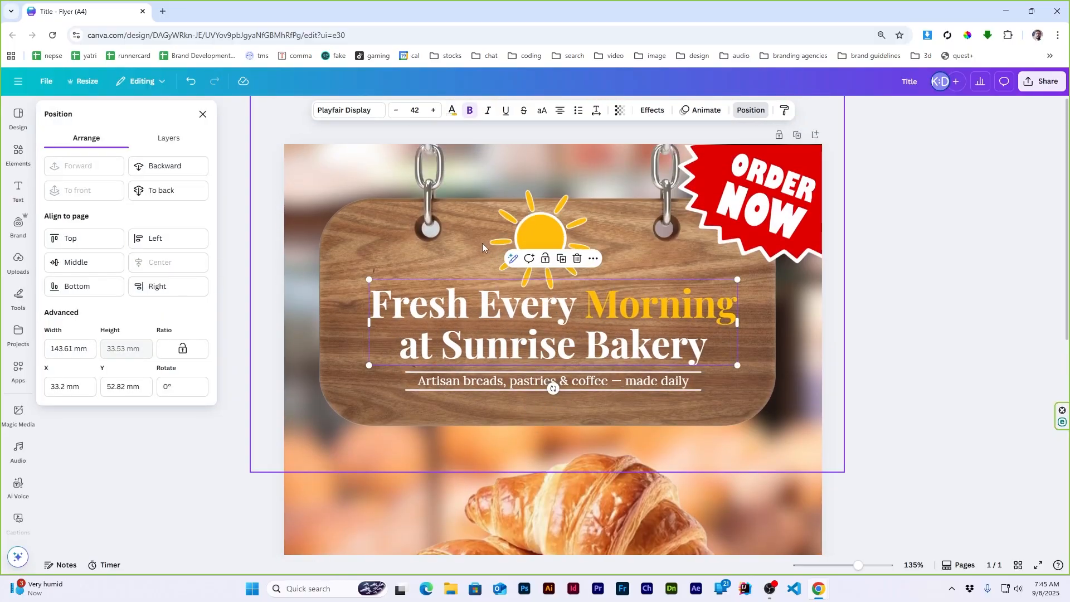
Center the sun graphic and the hanging wooden sign horizontally on the page.
left_click(541, 226)
left_click(151, 263)
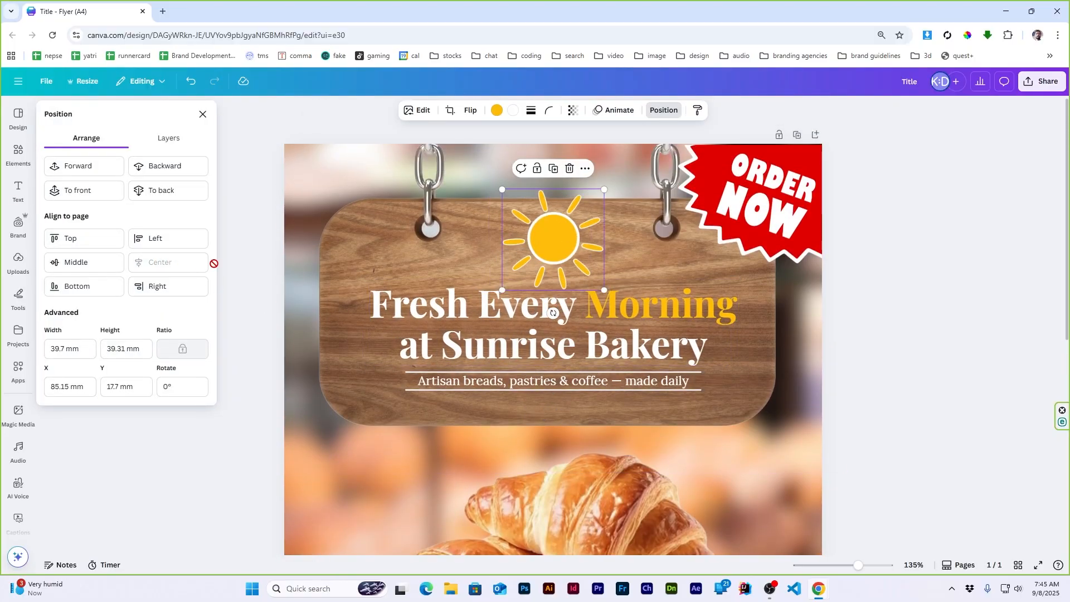
left_click(352, 256)
left_click(162, 266)
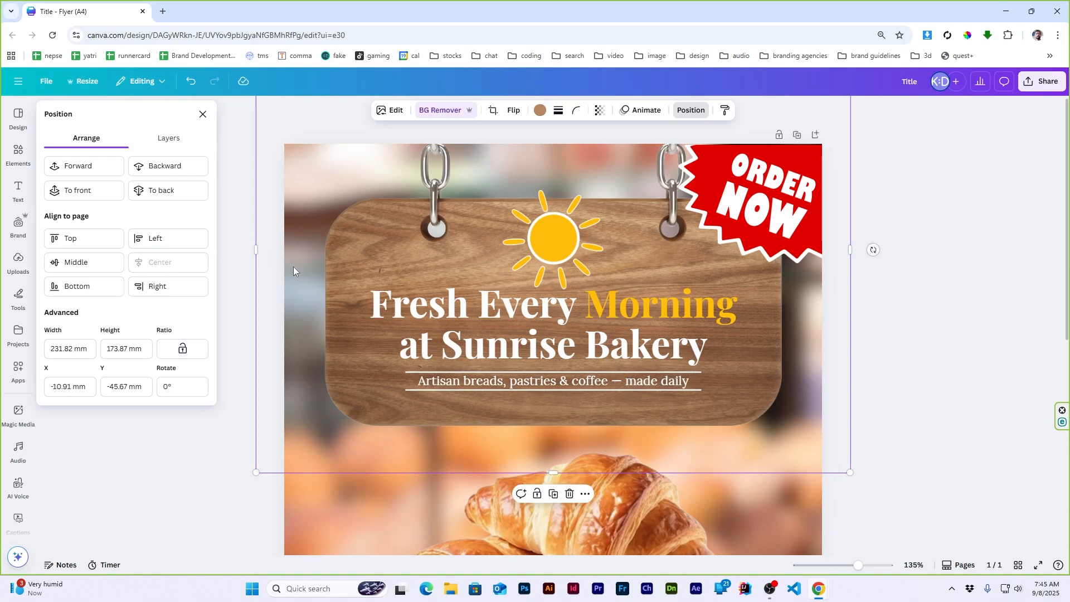
left_click(743, 189)
scroll(593, 504, "down", 1)
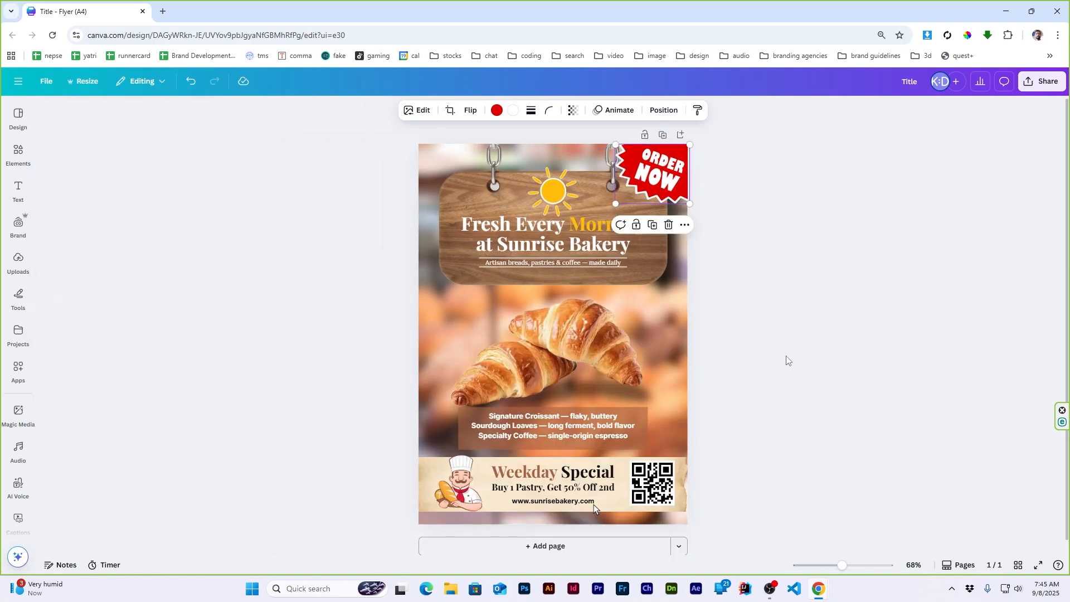
left_click(786, 360)
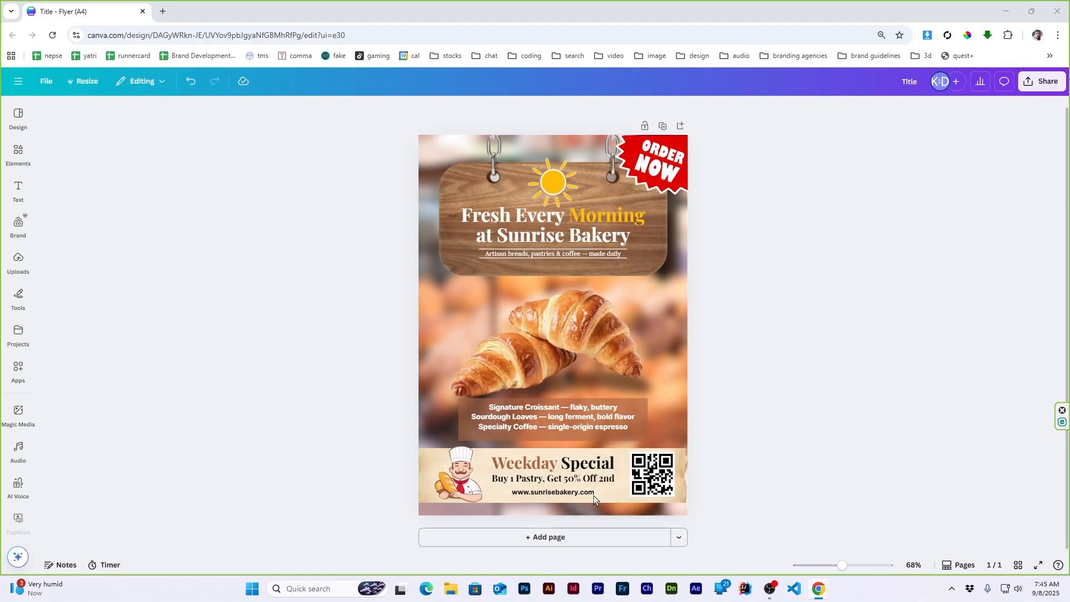
Move the sun, headline and tagline group together slightly lower on the wooden sign.
scroll(872, 293, "up", 1)
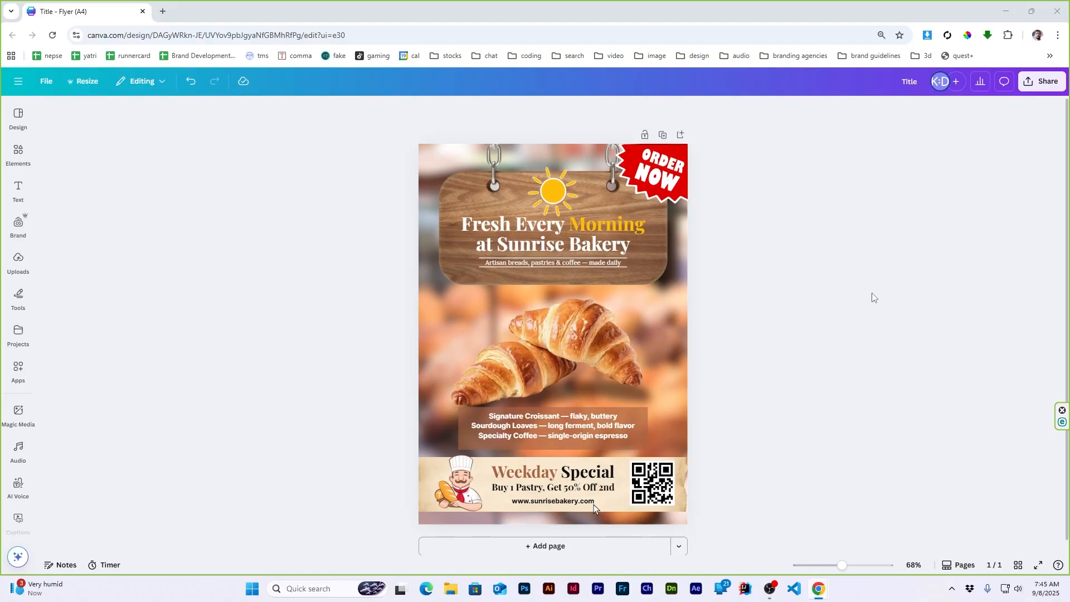
scroll(569, 210, "up", 3)
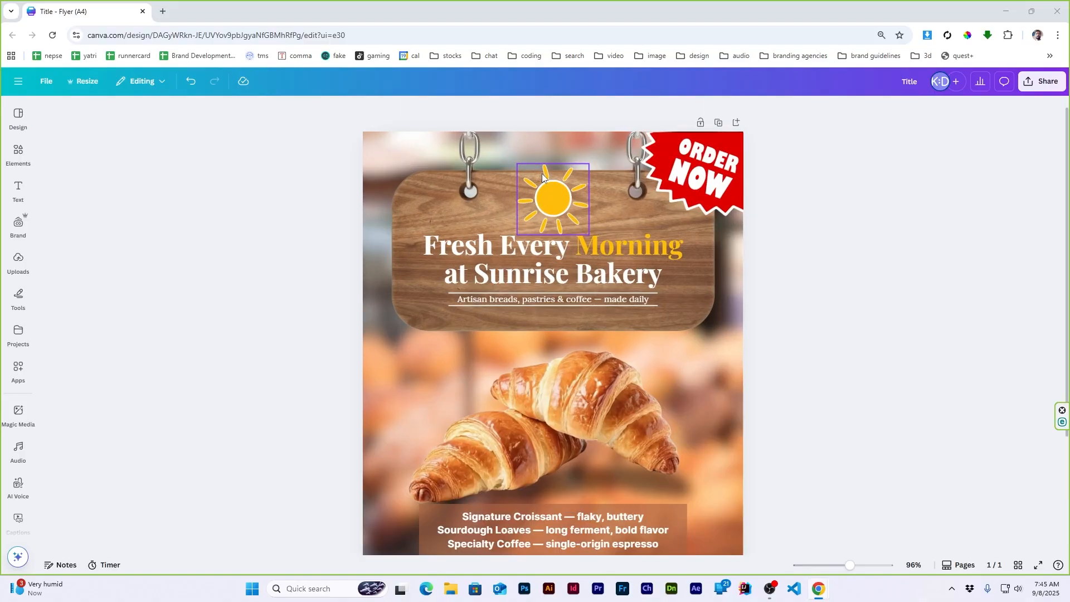
left_click(577, 224)
left_click(627, 245, "shift")
left_click(619, 298, "shift")
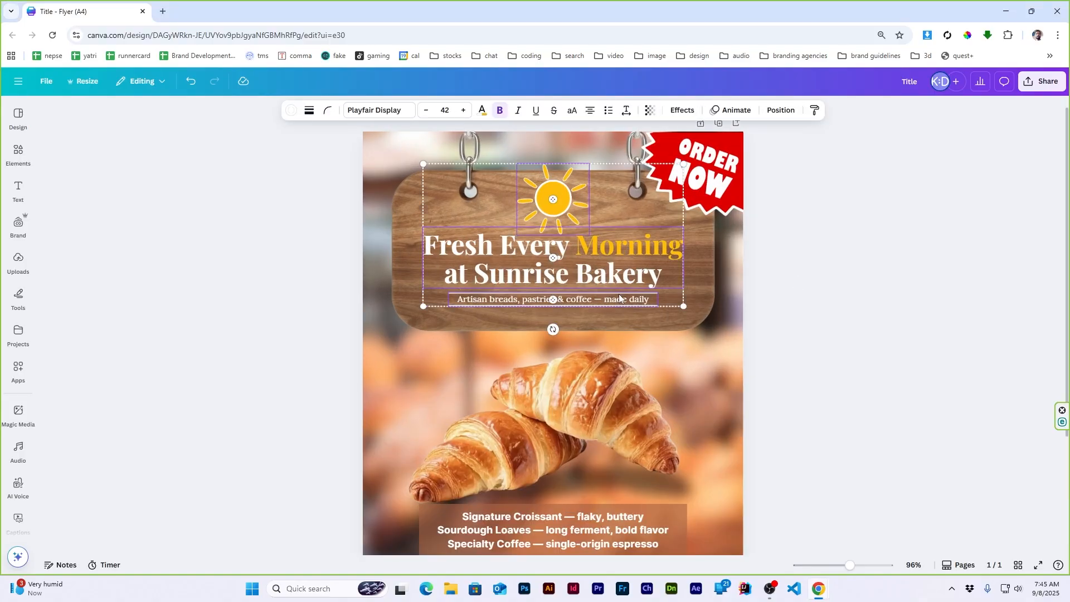
left_click_drag(621, 253, 627, 263)
left_click(898, 263)
Unlock the flyer's background image and select it for editing.
scroll(897, 262, "down", 5)
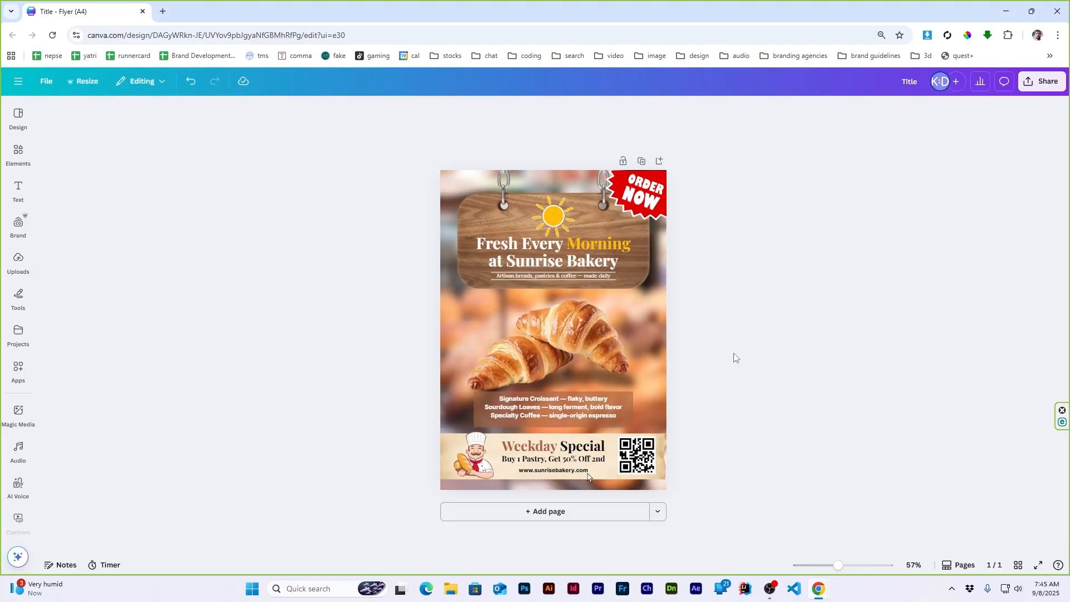
scroll(733, 356, "up", 2)
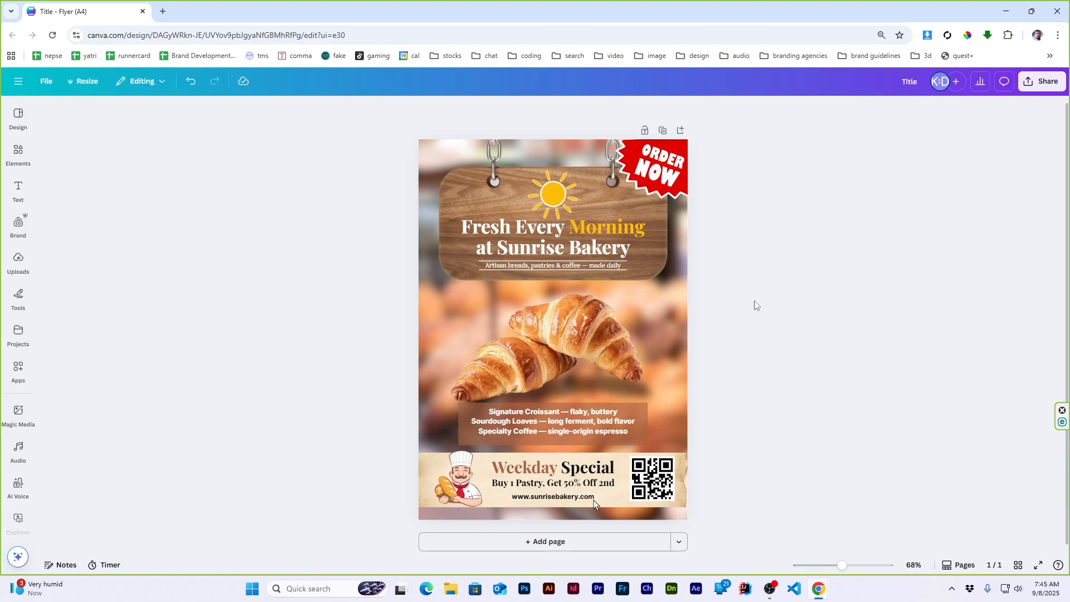
left_click(678, 364)
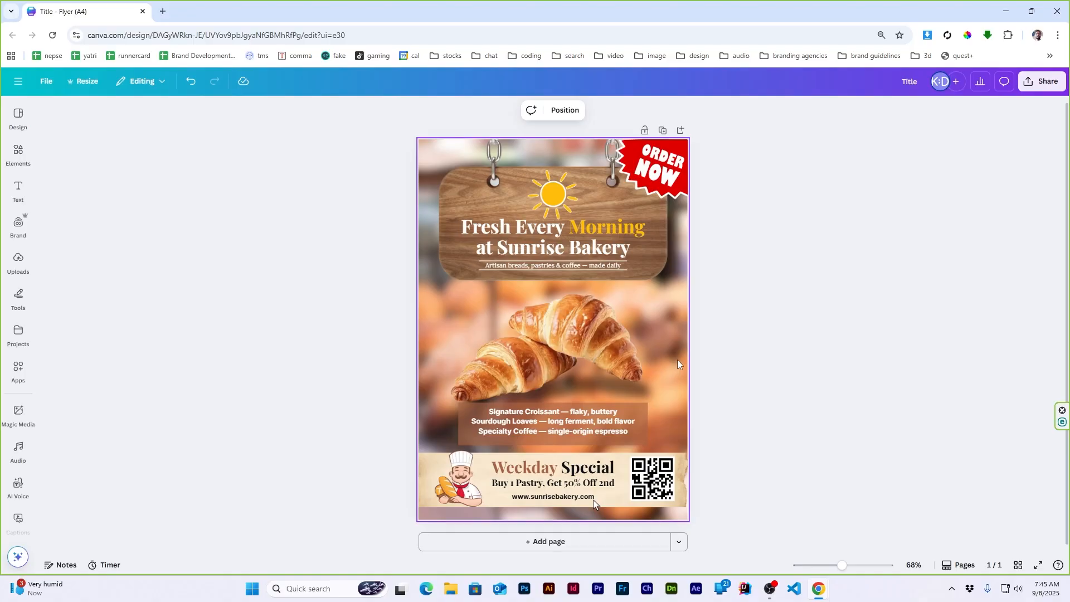
right_click(678, 364)
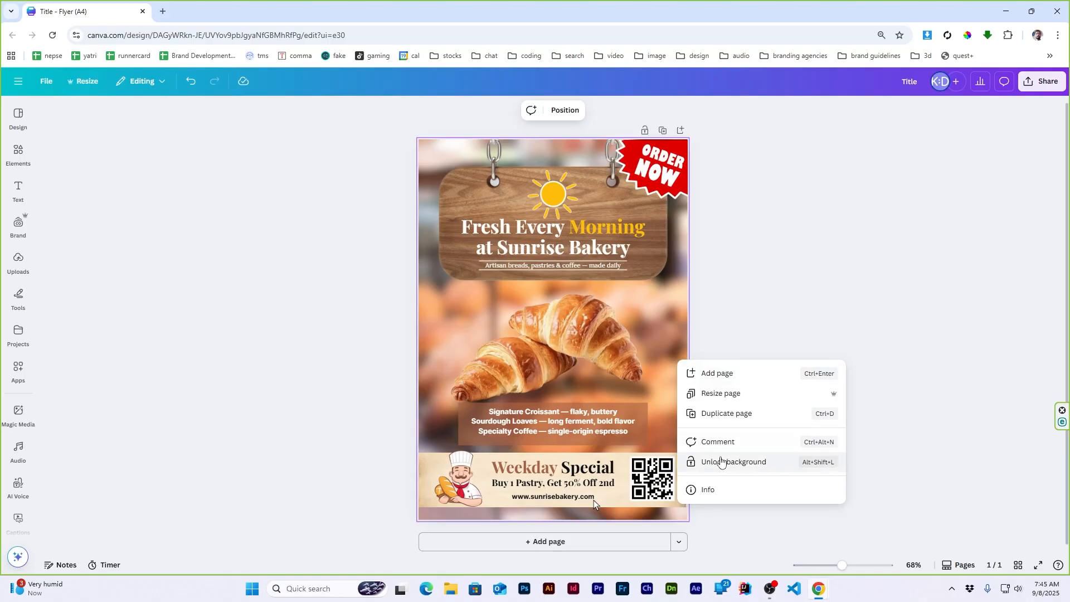
left_click(721, 462)
left_click(706, 390)
left_click(418, 219)
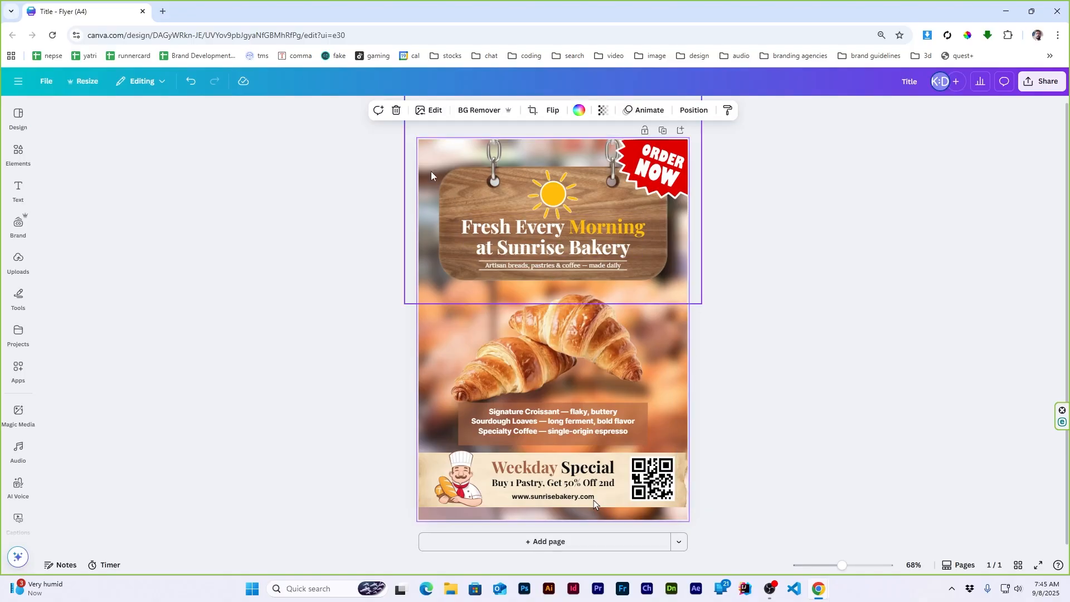
Adjust the background image to temperature 15, contrast 10 and brightness 1.
left_click(429, 110)
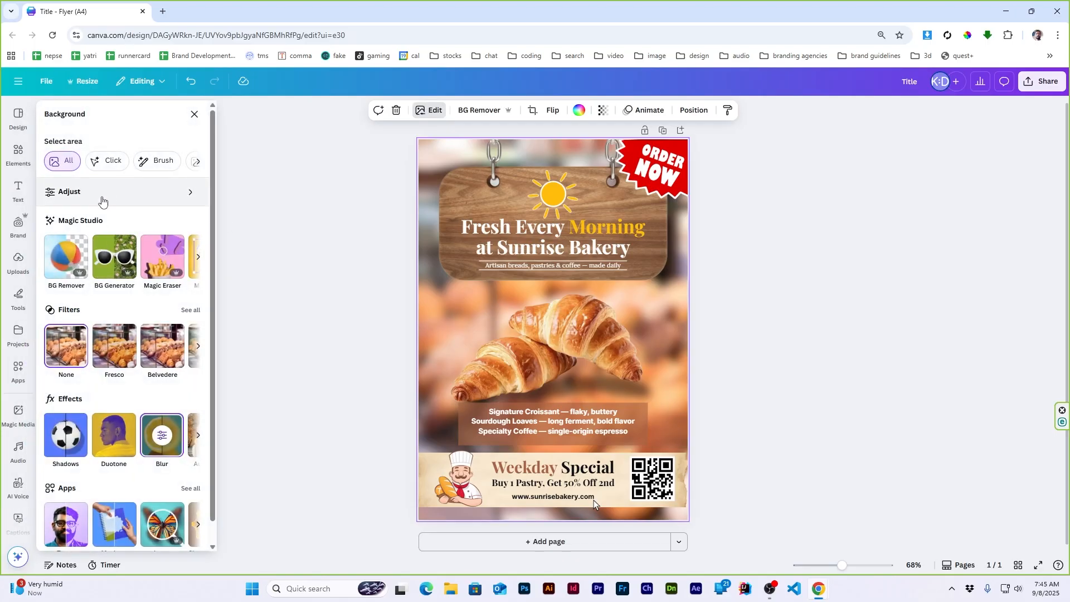
left_click(102, 192)
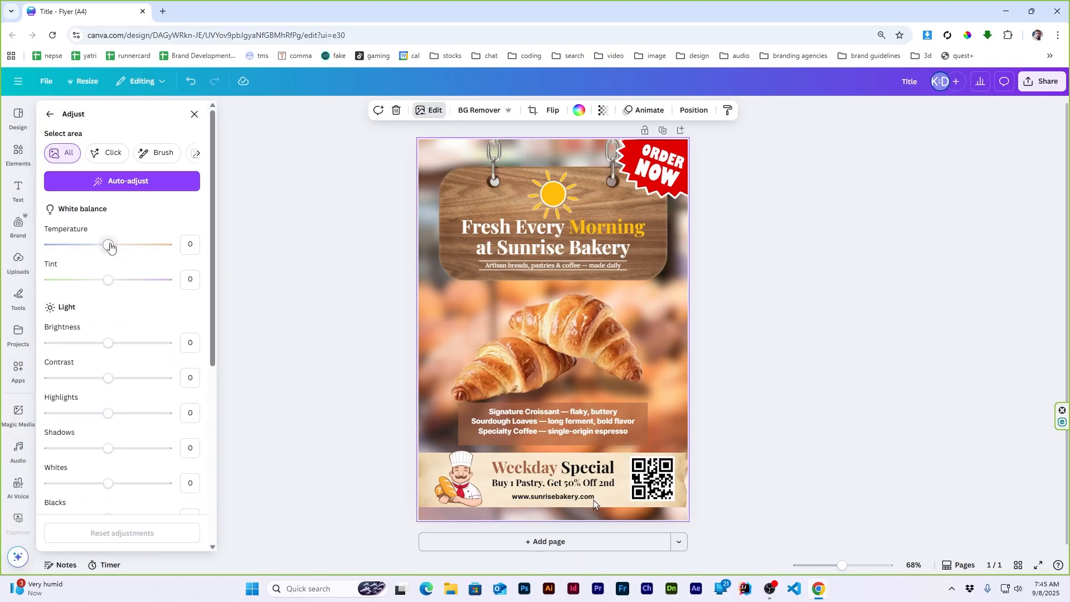
left_click_drag(110, 247, 118, 252)
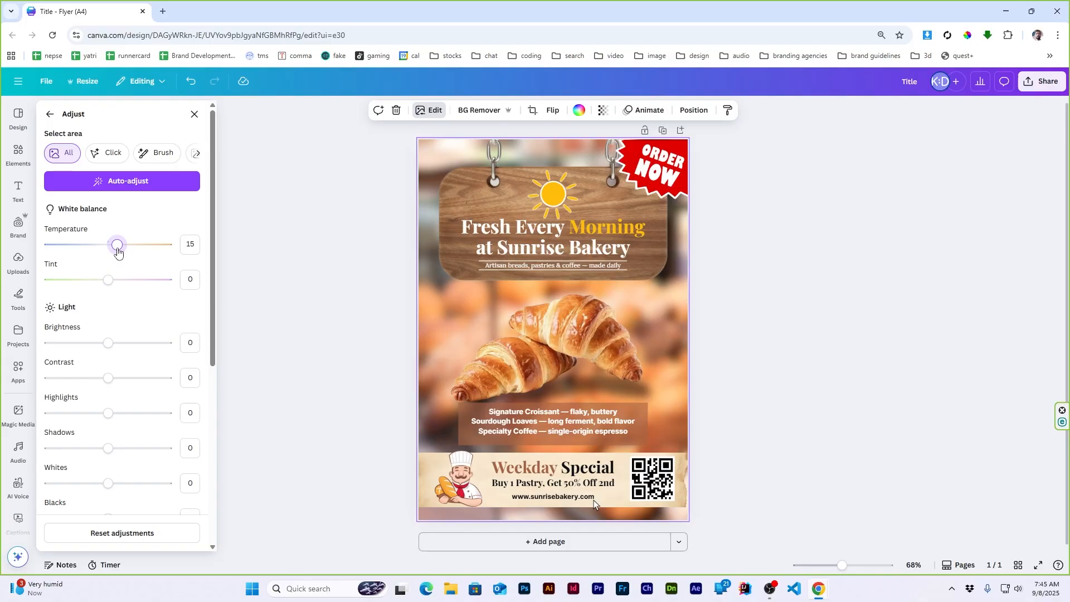
left_click_drag(108, 378, 115, 384)
left_click_drag(112, 341, 109, 344)
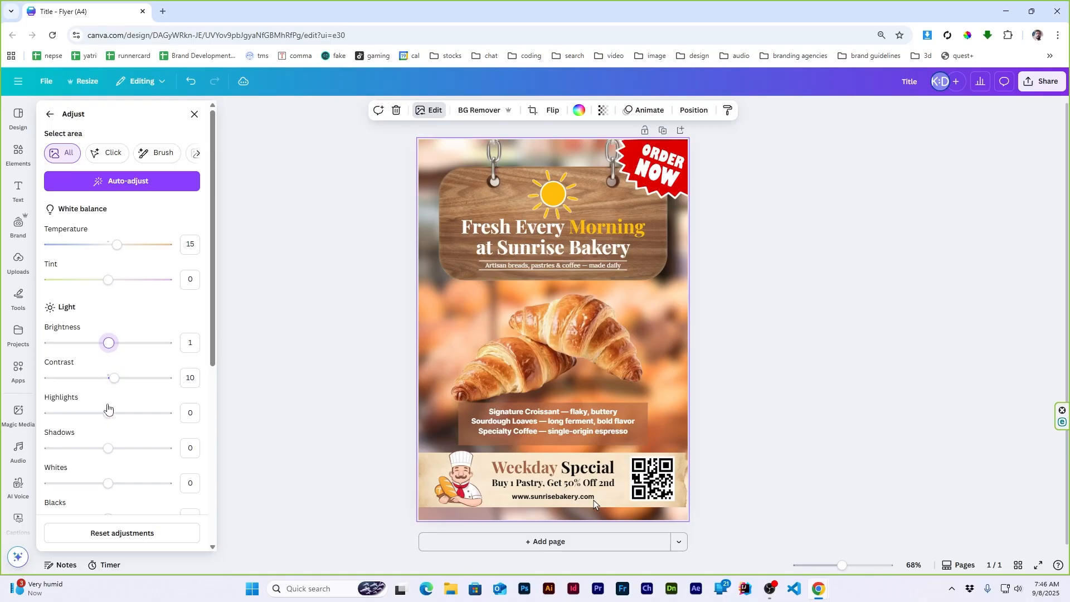
left_click(782, 346)
Adjust the croissant image to temperature 2, contrast 15 and vibrance 20.
left_click(553, 345)
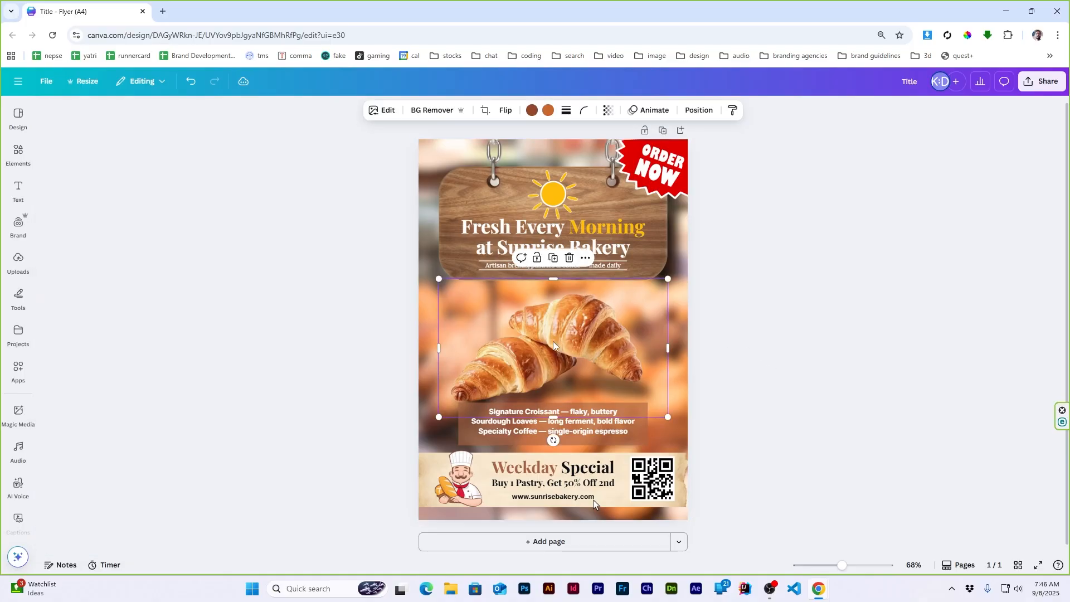
left_click(382, 110)
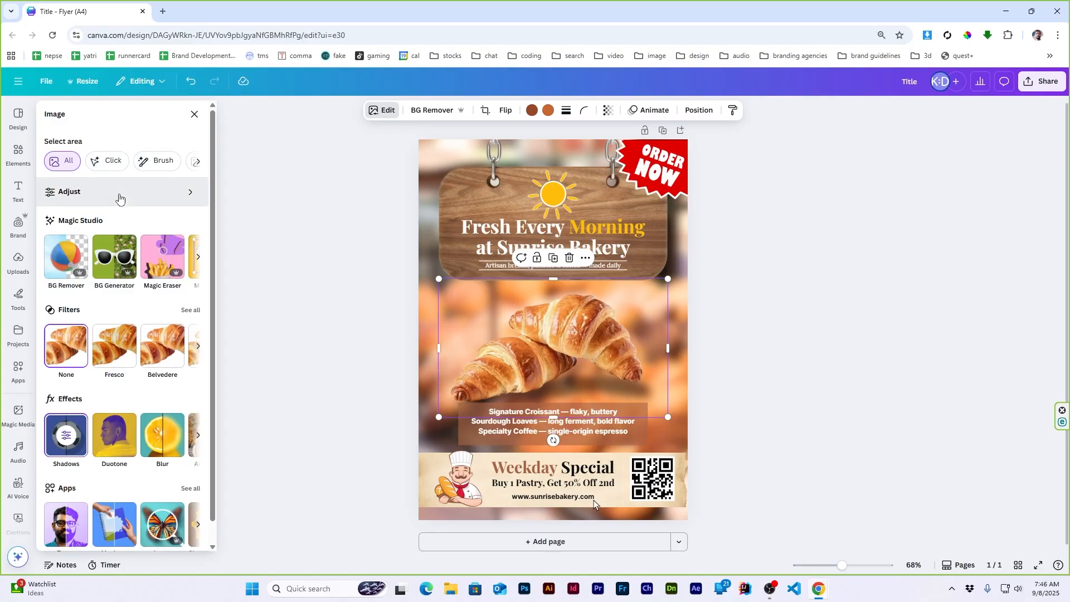
left_click(119, 193)
mouse_move(108, 247)
left_mouse_down()
mouse_move(118, 251)
mouse_move(109, 248)
left_mouse_up()
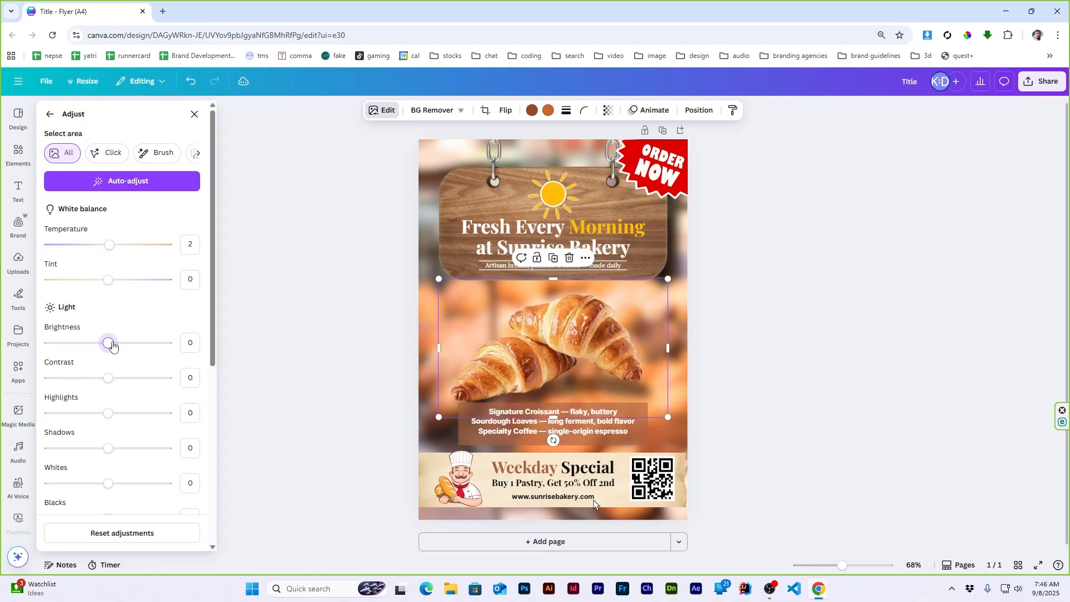
left_click_drag(108, 378, 117, 388)
scroll(122, 474, "down", 3)
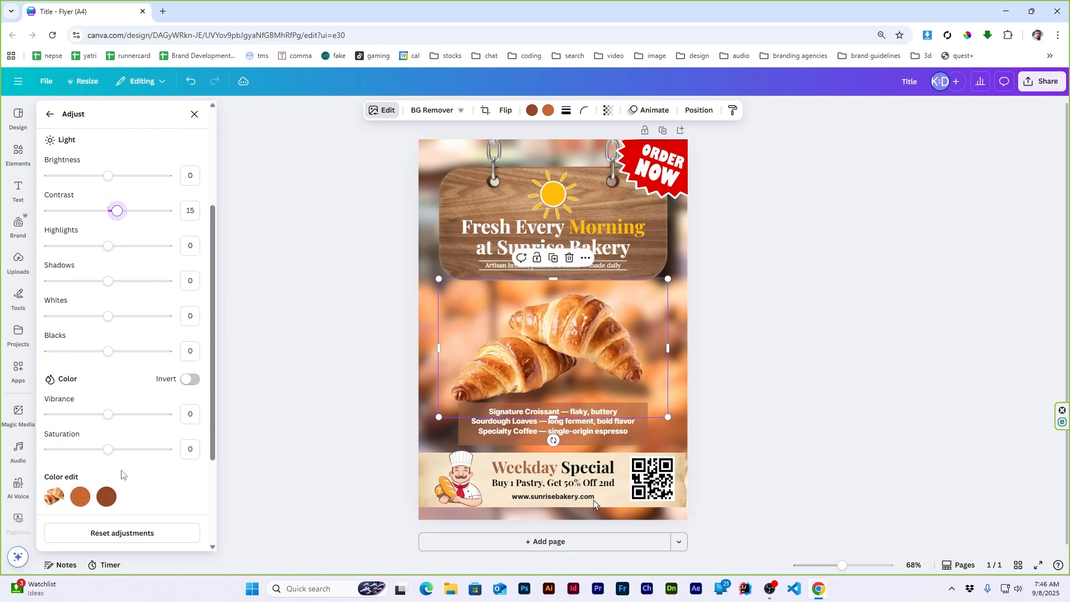
left_click_drag(107, 414, 120, 418)
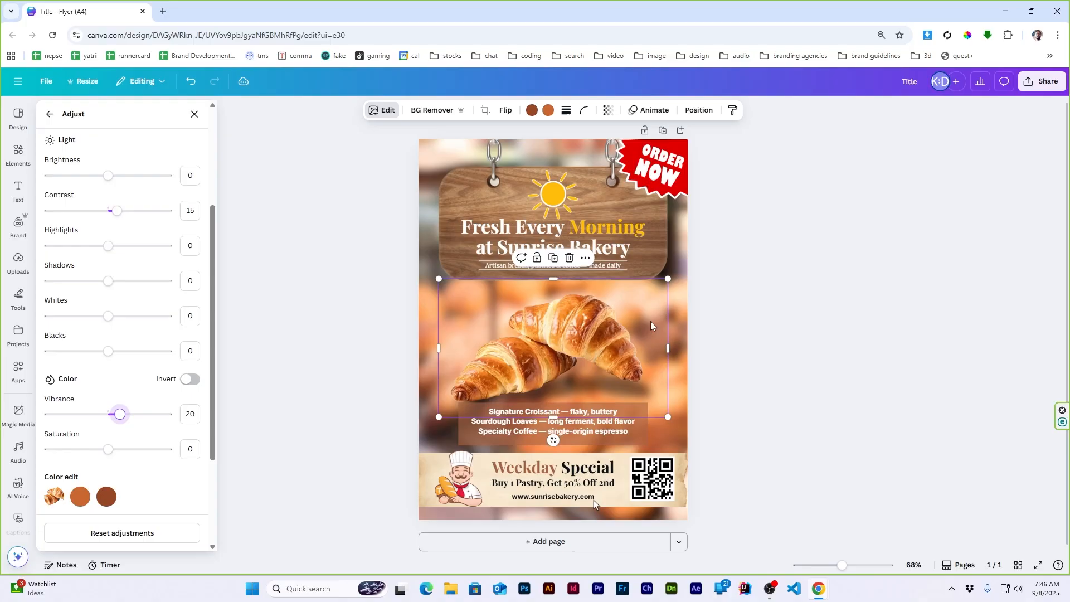
left_click(777, 287)
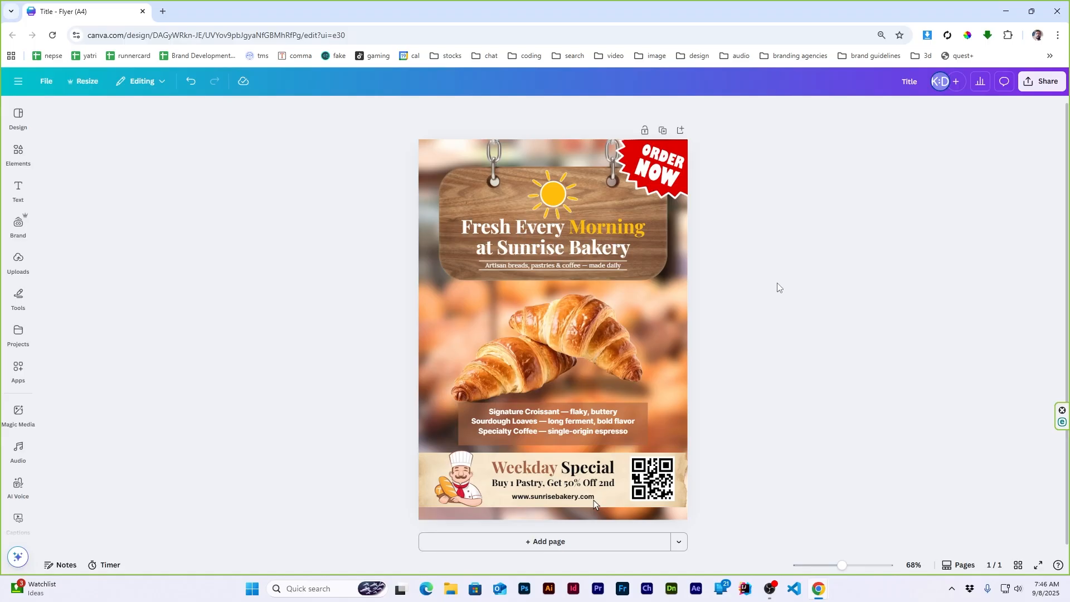
Download the finished flyer as a PNG at size 1.
left_click(39, 84)
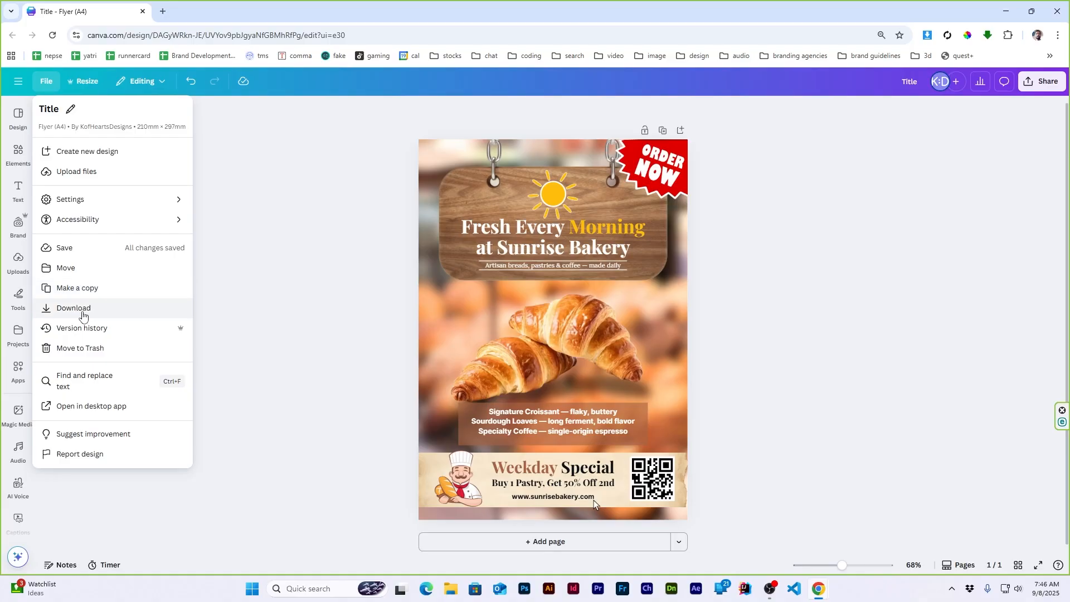
left_click(83, 315)
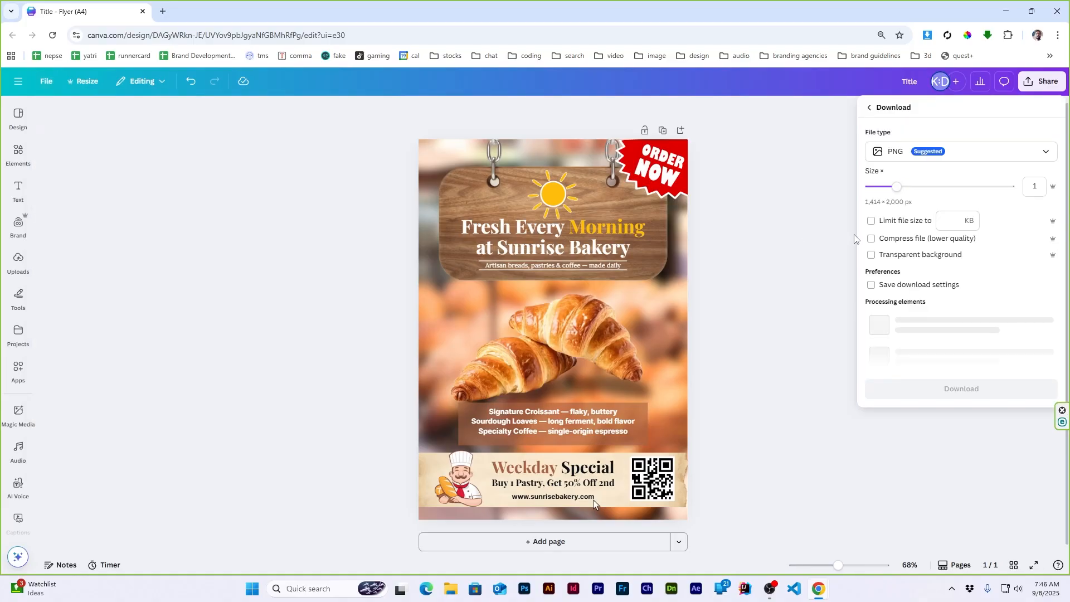
left_click(964, 309)
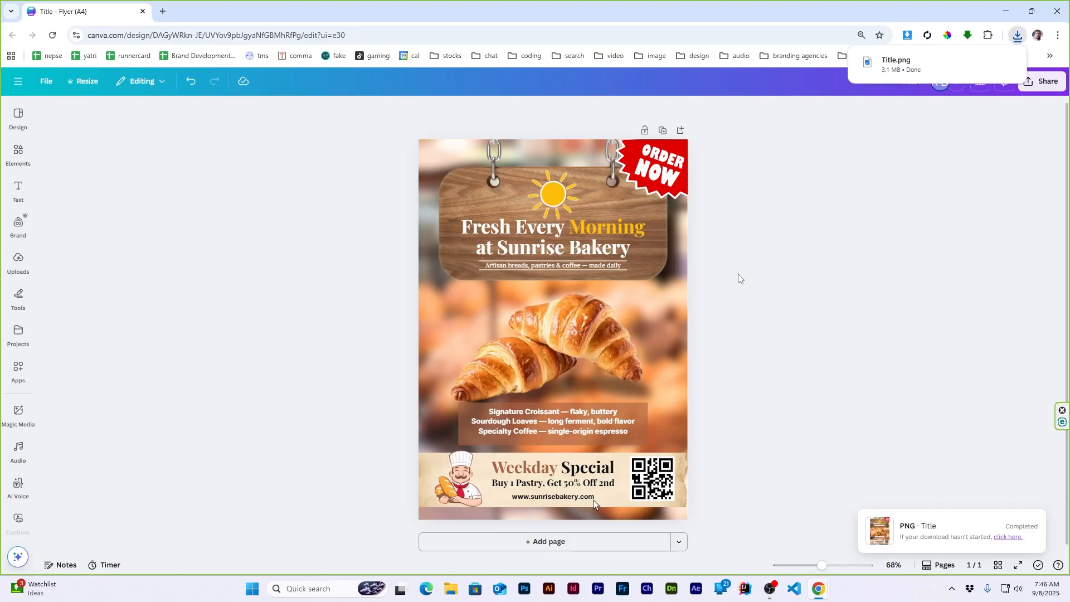
Add a blank second page after the flyer.
left_click(574, 543)
scroll(581, 454, "up", 3, "ctrl")
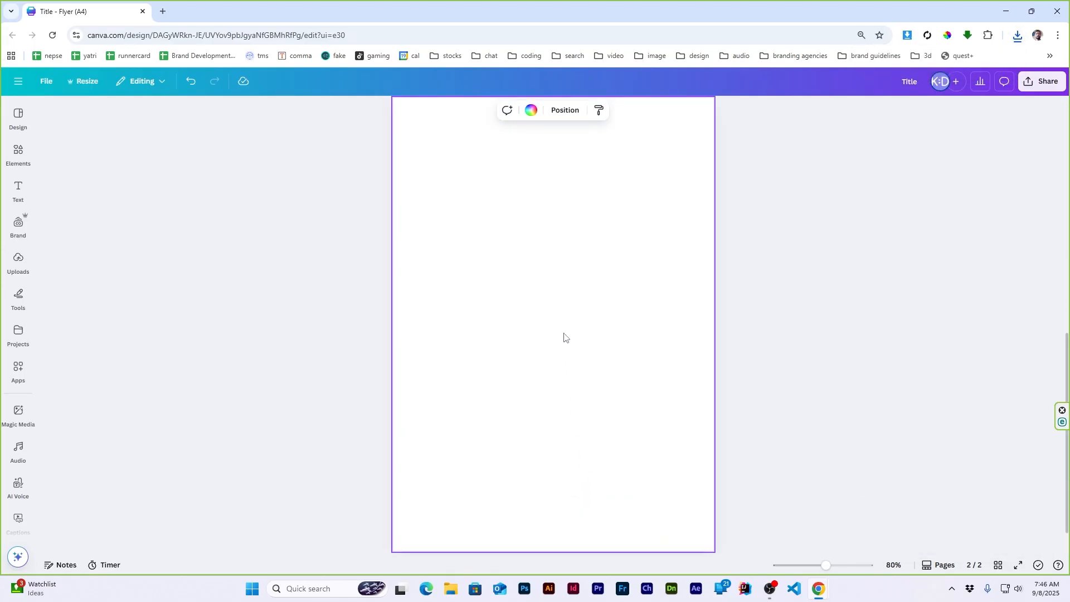
left_click(109, 249)
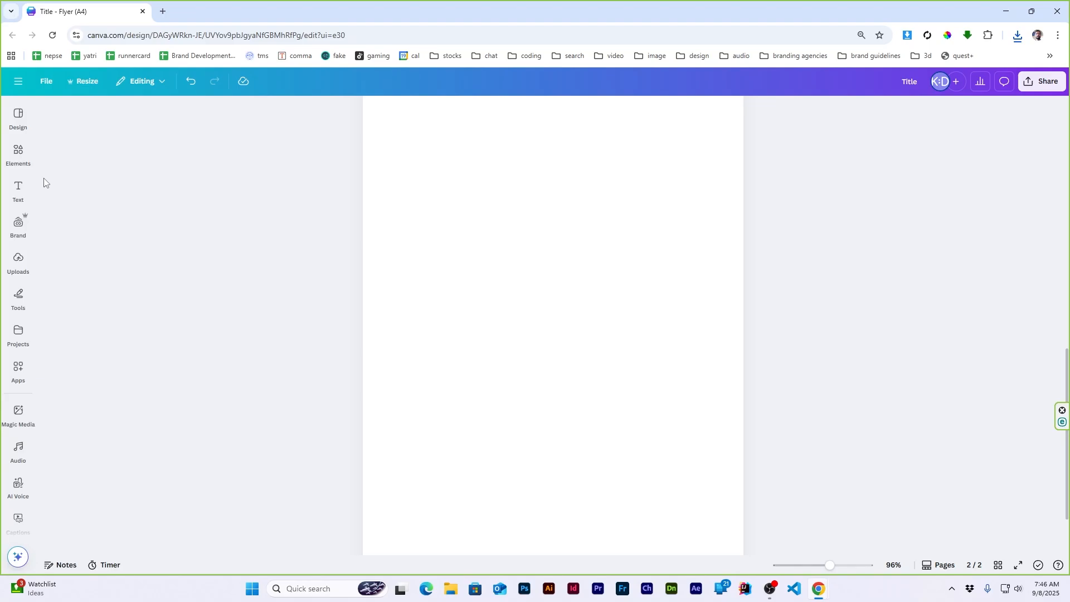
Insert the print mockup of two hands holding a sheet on page 2 and enlarge it slightly beyond the page width.
scroll(17, 432, "down", 7)
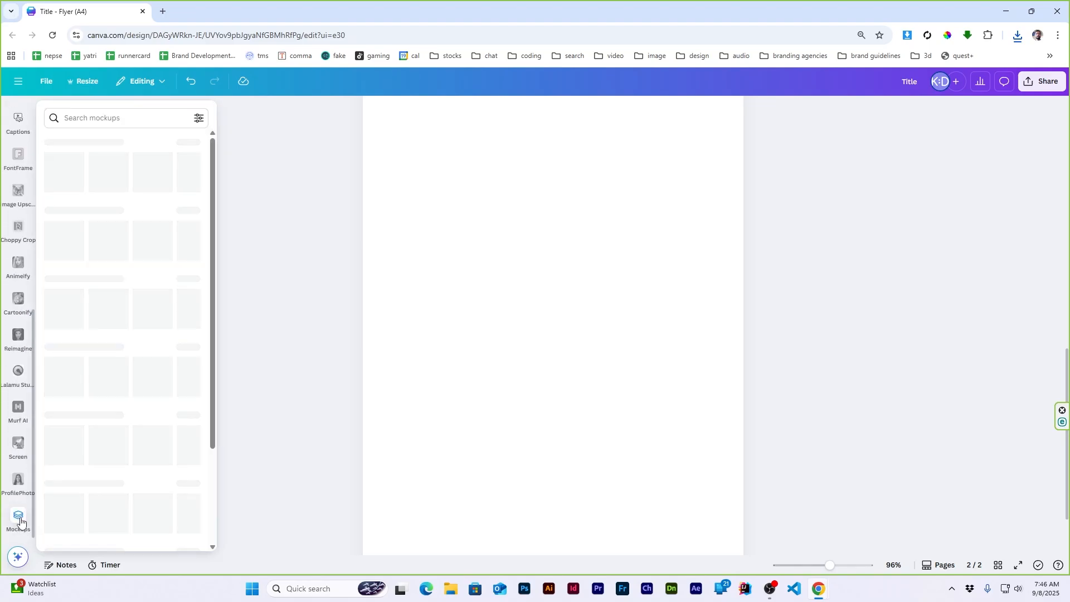
left_click(20, 522)
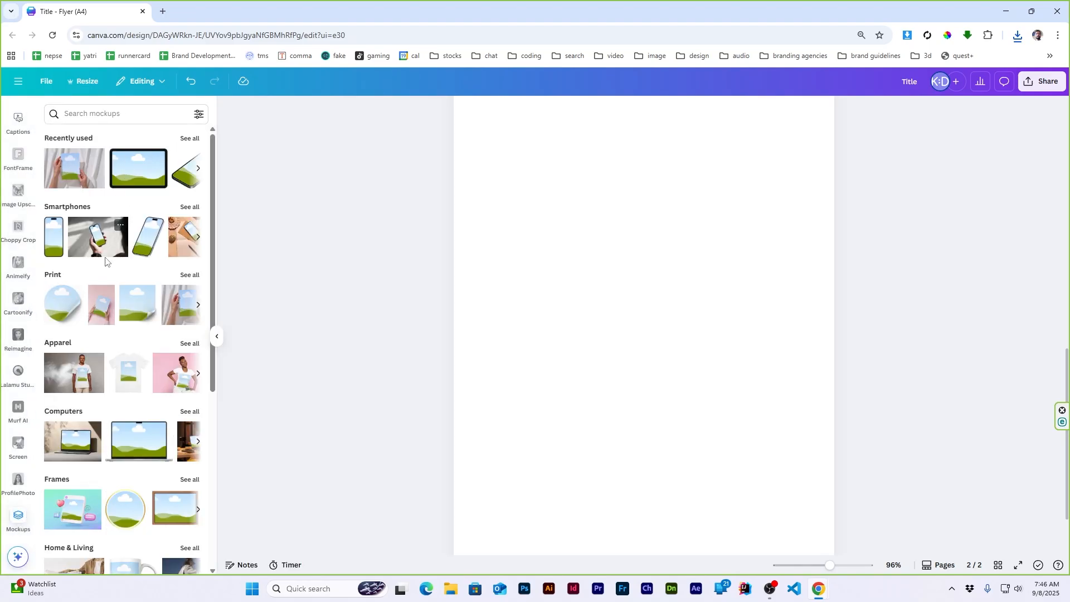
left_click(195, 276)
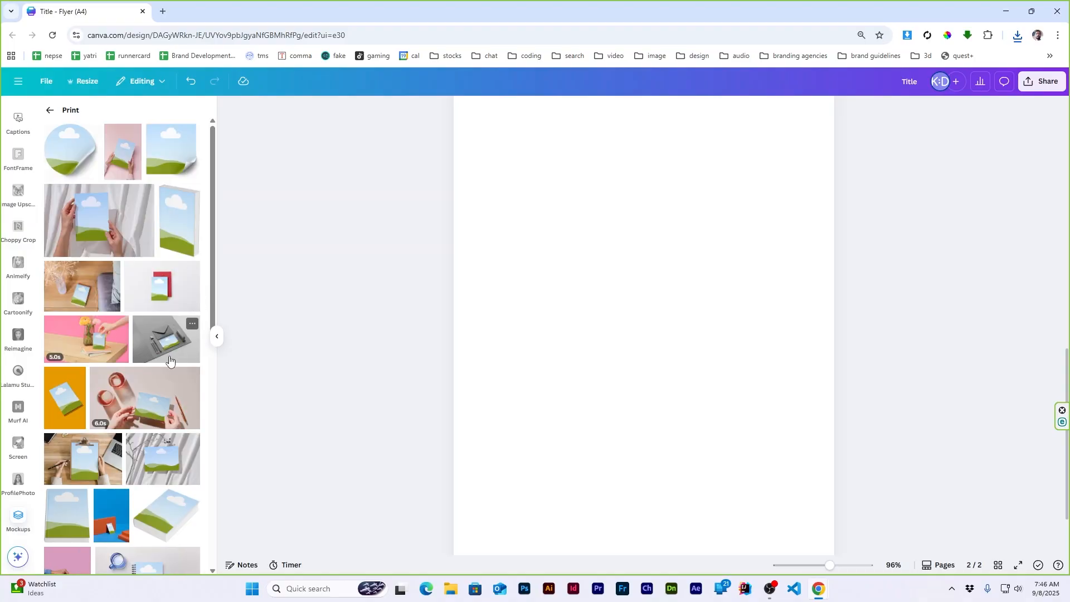
left_click(100, 219)
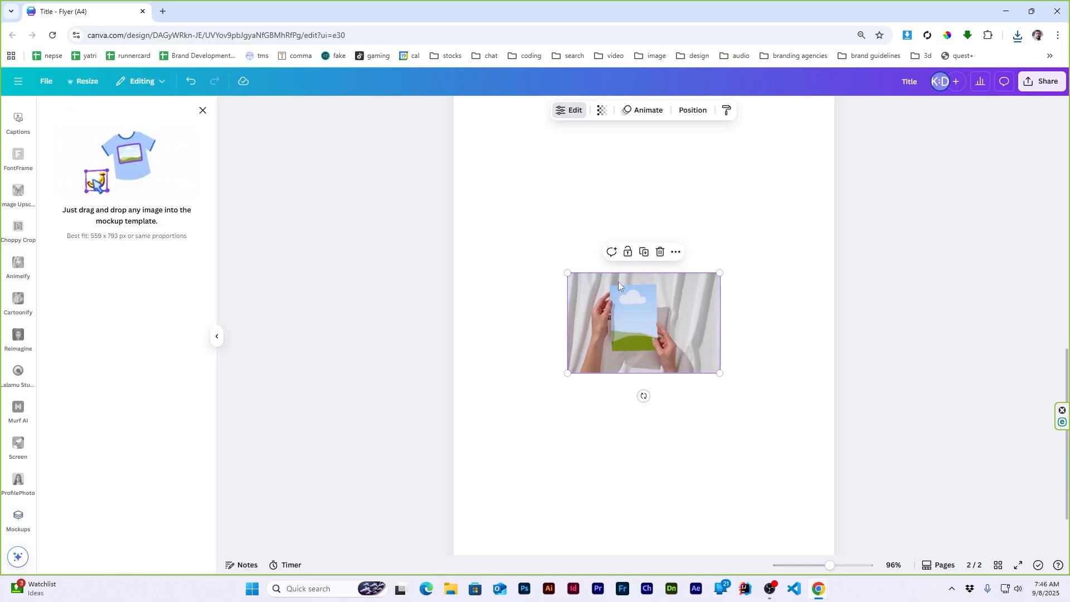
left_click_drag(720, 271, 829, 151)
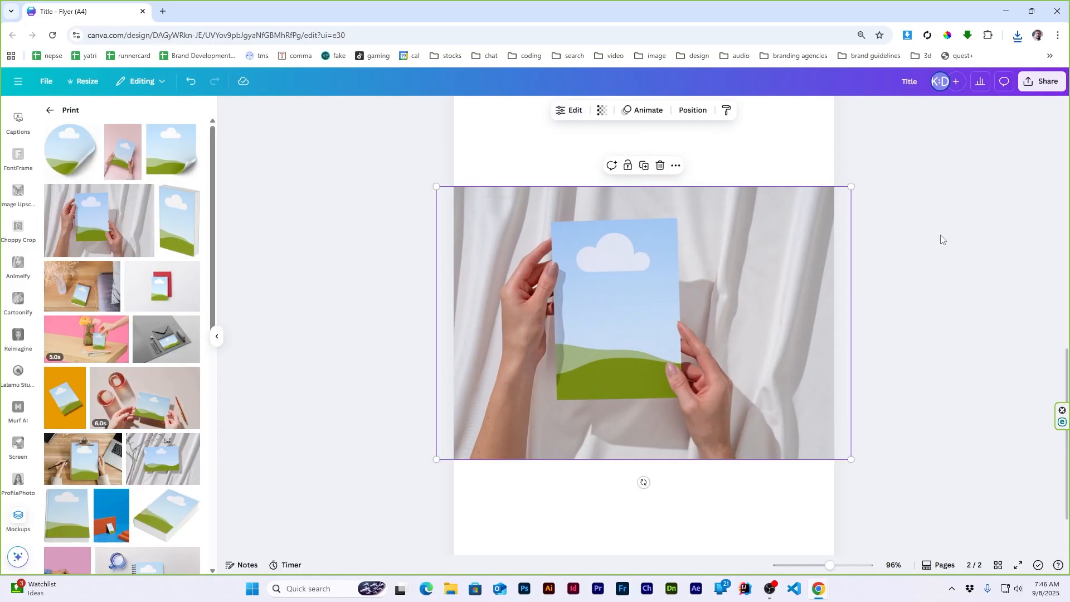
left_click(387, 300)
Upload the exported flyer PNG and place it into the sheet of the hand-held mockup.
scroll(18, 278, "up", 6)
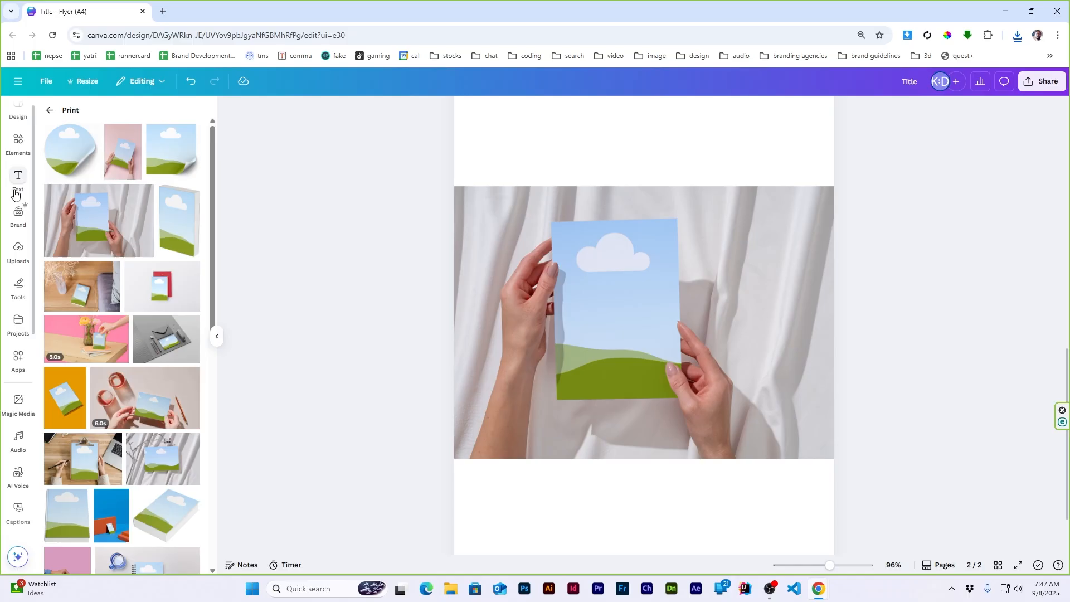
left_click(19, 259)
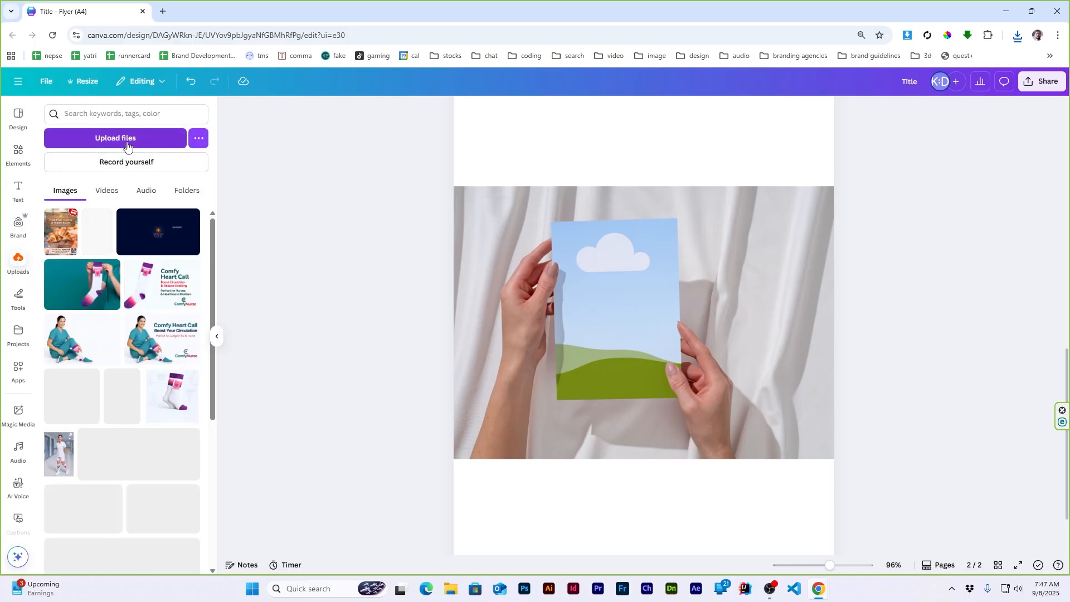
left_click(126, 141)
double_click(189, 183)
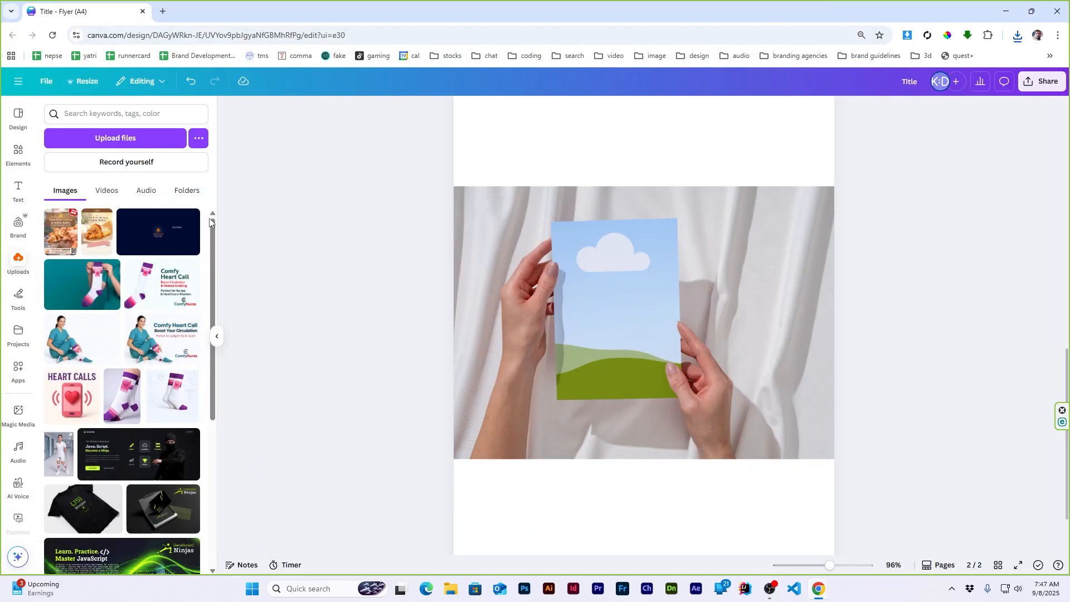
left_click(71, 249)
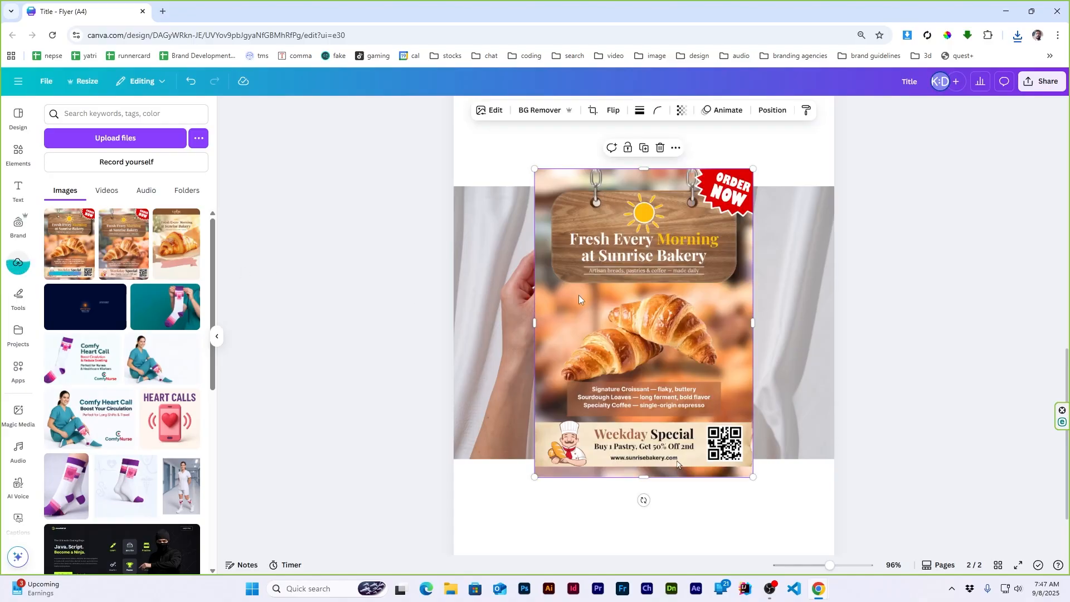
left_click_drag(579, 295, 674, 353)
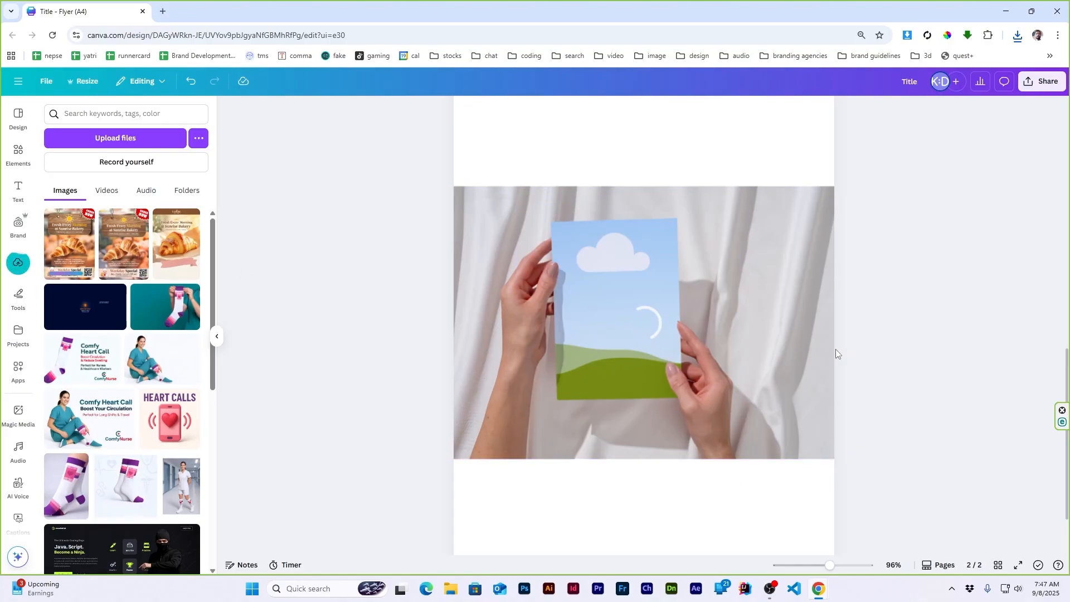
left_click(216, 341)
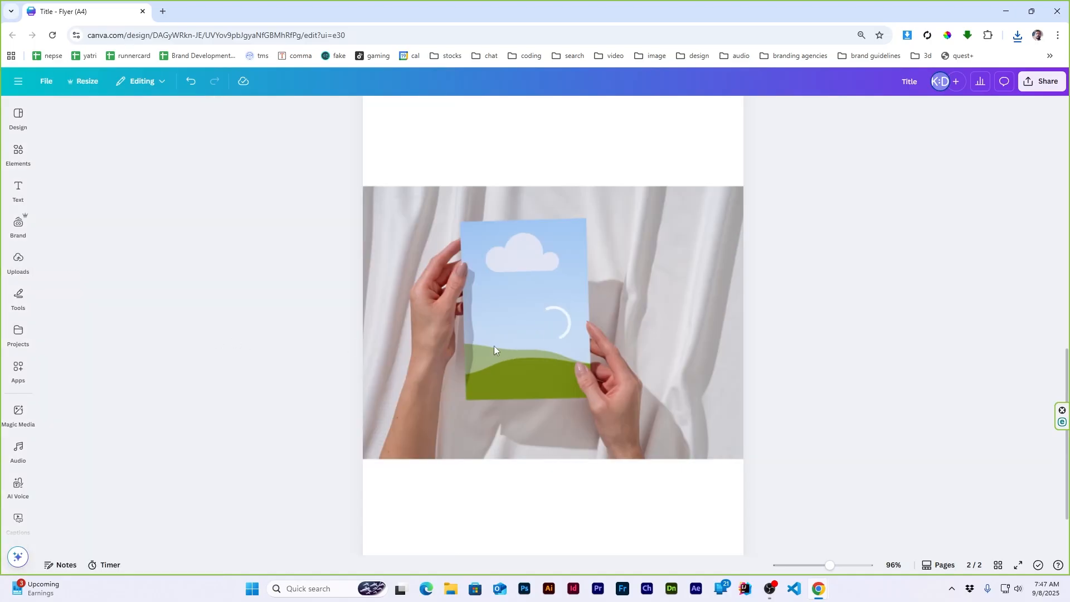
Enlarge the flyer mockup to cover all of page 2 and shift it so the held flyer sits near the page centre.
scroll(703, 339, "down", 5)
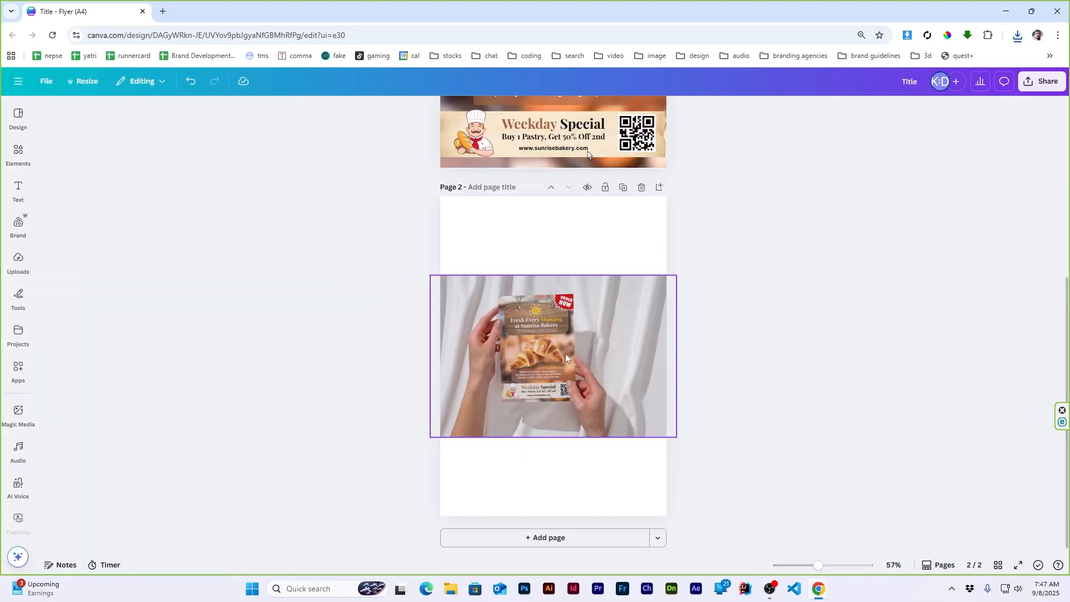
left_click(592, 323)
left_click_drag(675, 275, 766, 131)
left_click_drag(585, 313, 613, 315)
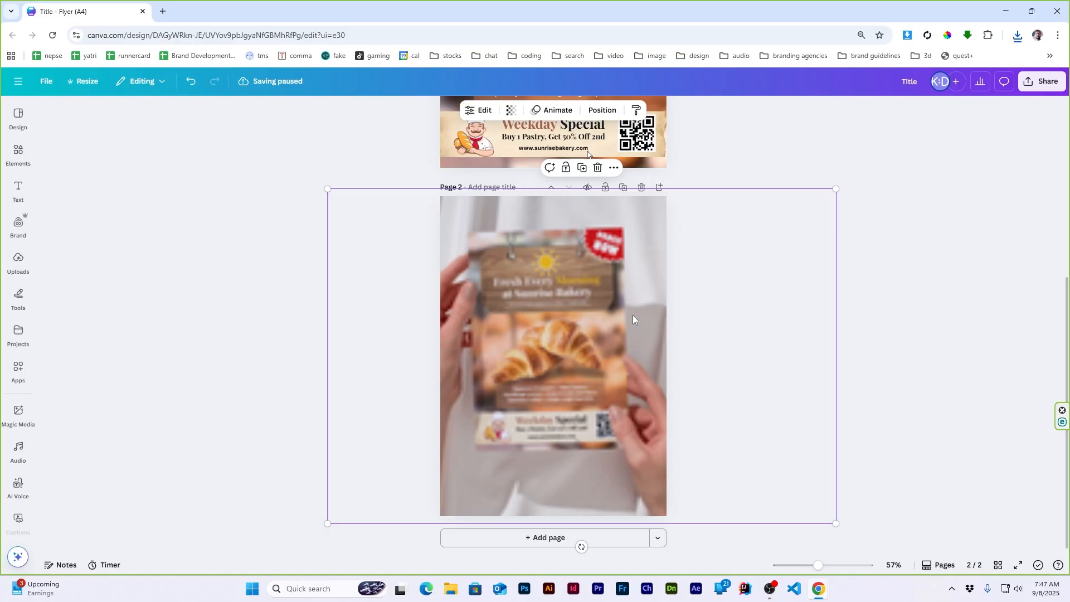
View the mockup page in full-screen presentation mode.
left_click(874, 301)
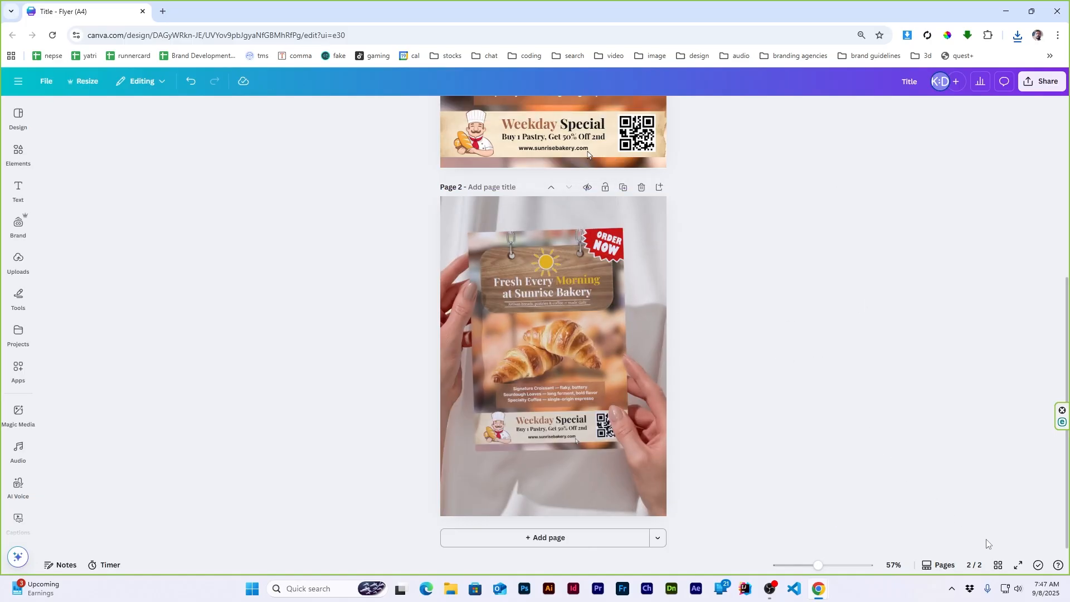
left_click(1018, 564)
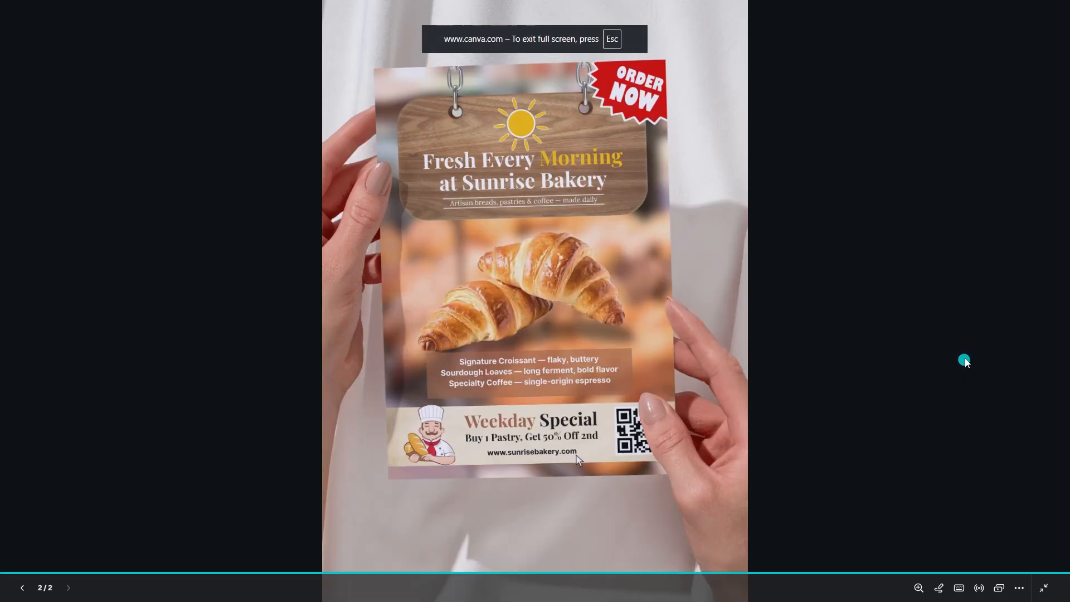